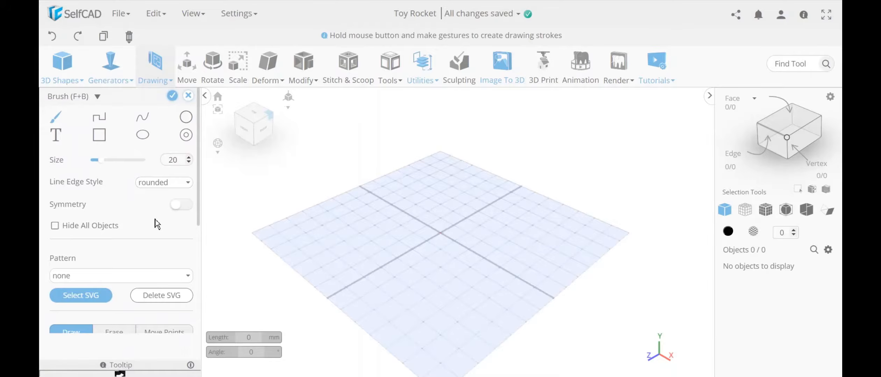
Draw a rectangle across the middle of the grid on the Bottom / Top plane
scroll(170, 238, "down", 3)
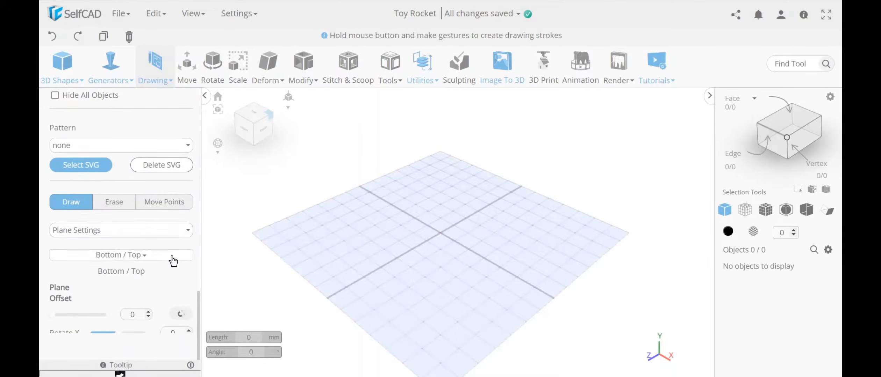
scroll(168, 269, "down", 2)
scroll(140, 244, "up", 5)
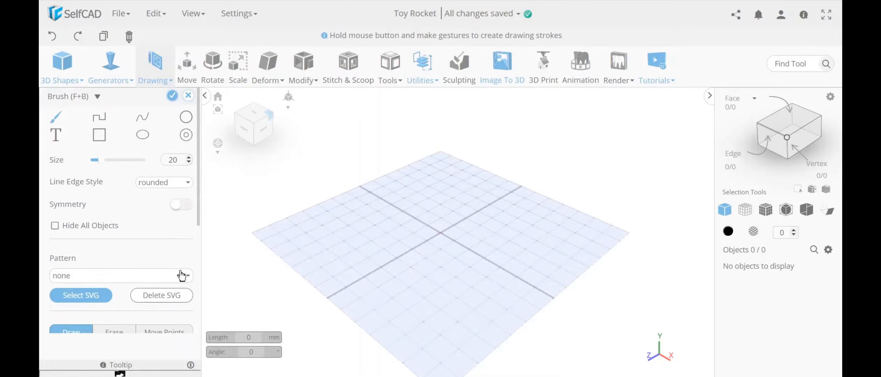
right_click_drag(260, 193, 296, 203)
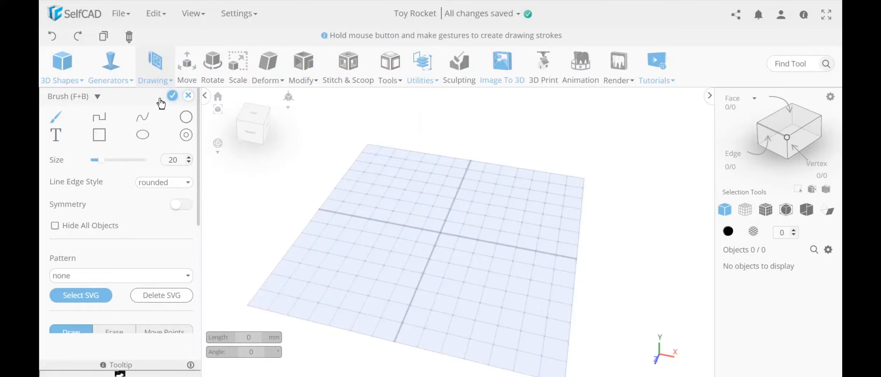
left_click(99, 135)
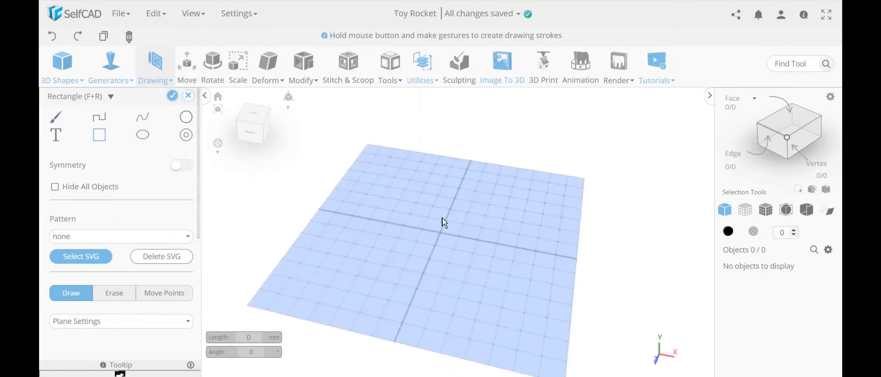
left_click(413, 209)
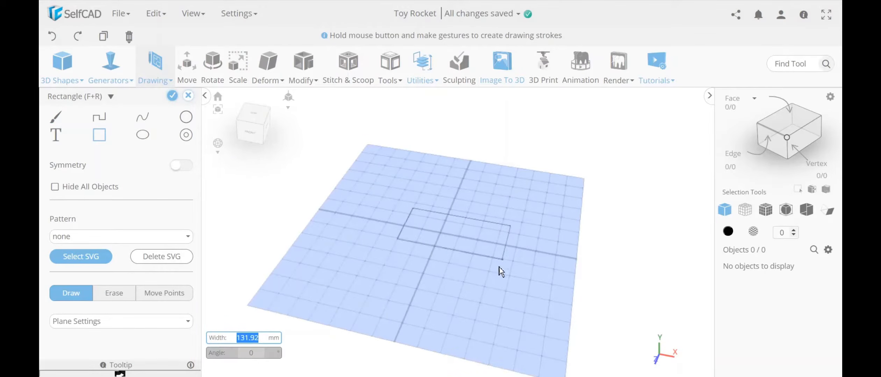
left_click(494, 283)
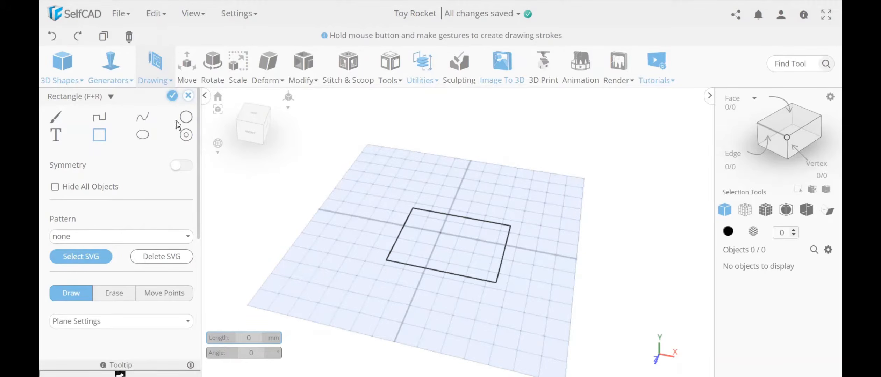
Add a circle with a radius of about 60 mm centred on the rectangle's back edge
left_click(185, 117)
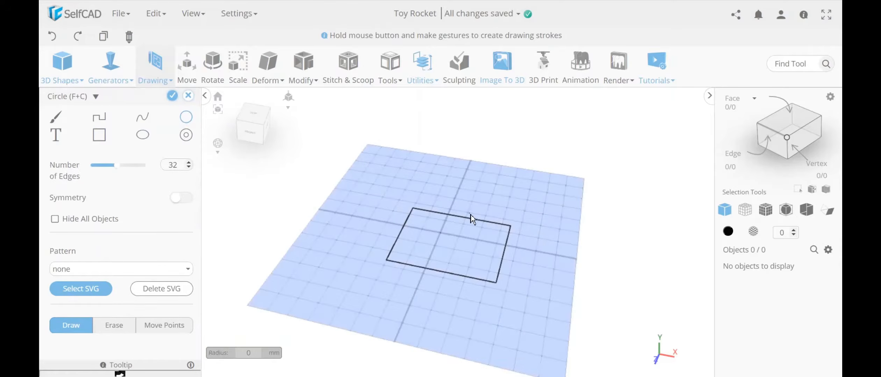
left_click(463, 218)
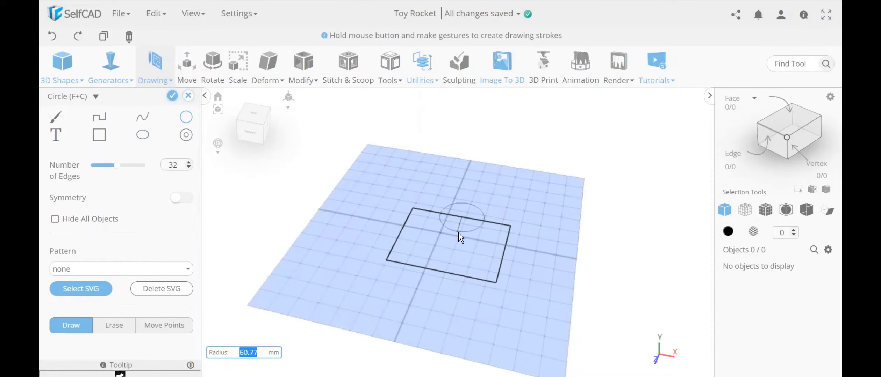
left_click(458, 233)
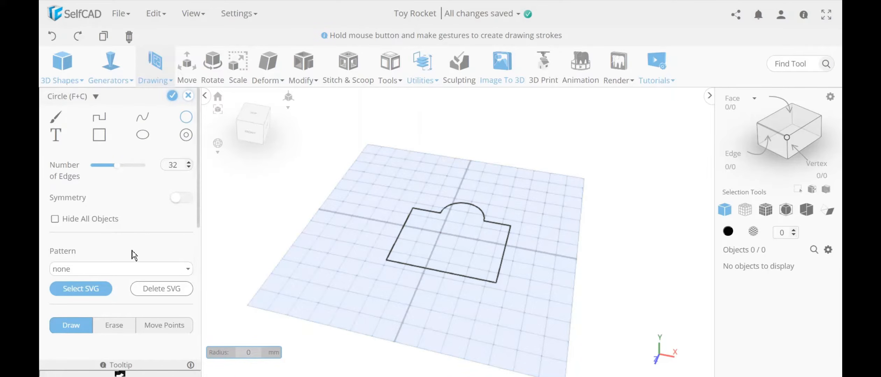
Erase a circular notch from the outline's front edge and discard the whole drawing
scroll(132, 252, "down", 2)
left_click(114, 262)
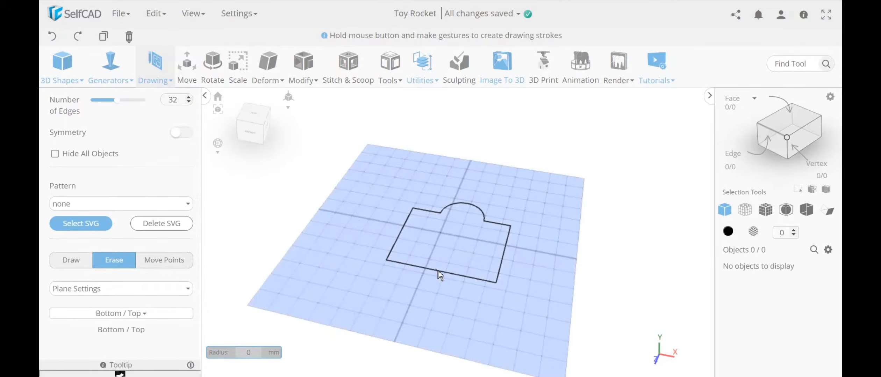
left_click_drag(437, 273, 440, 294)
scroll(161, 219, "up", 2)
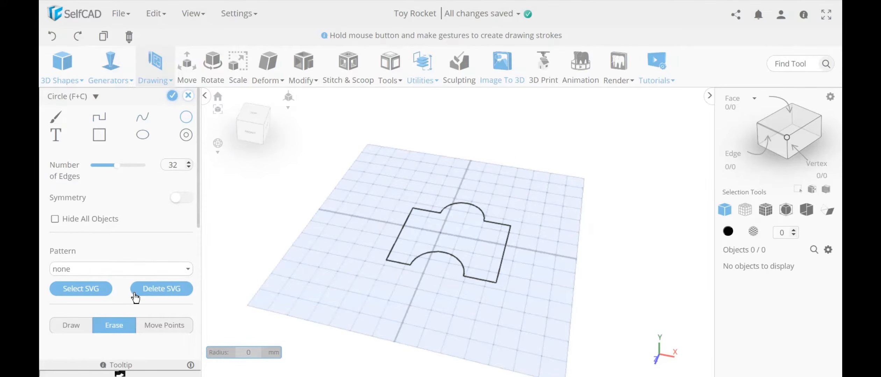
left_click(190, 96)
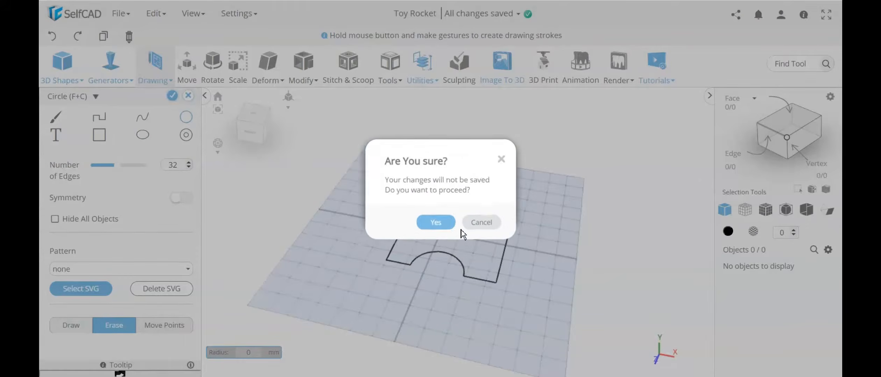
left_click(437, 225)
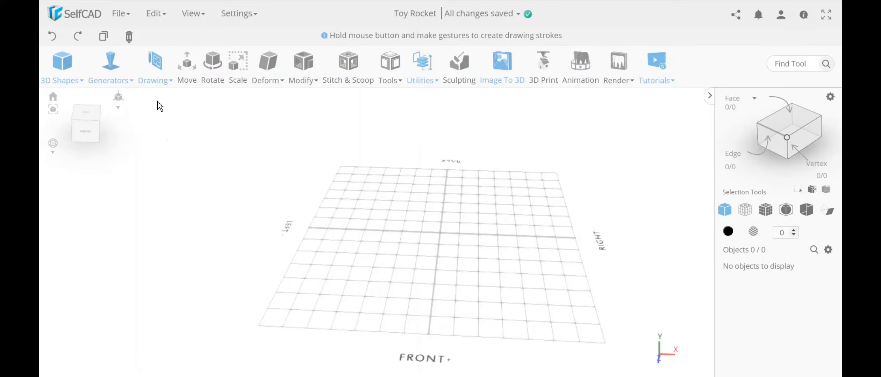
Start a new profile sketch with the Rectangle tool and enable snapping to Grid Vertices in the Precision Settings
left_click(148, 83)
left_click(178, 124)
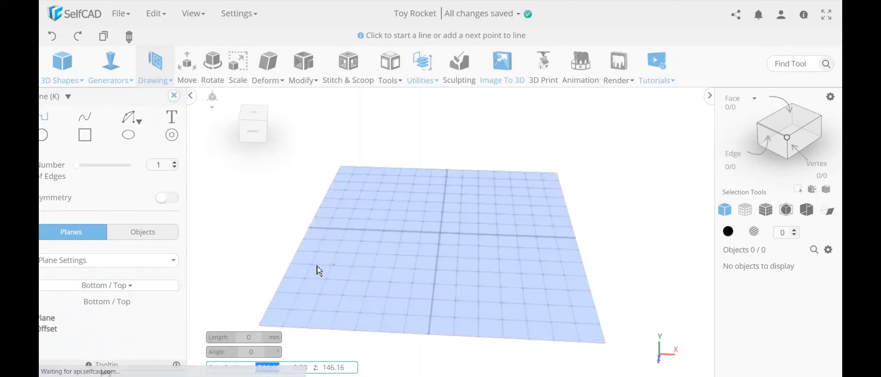
left_click(100, 135)
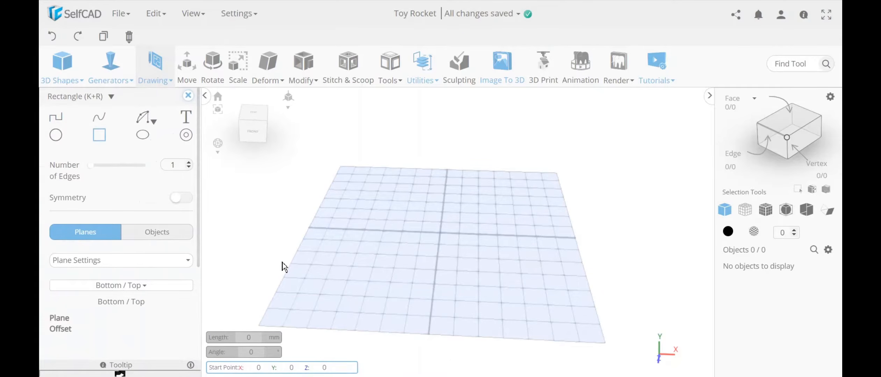
scroll(132, 299, "down", 2)
left_click(128, 197)
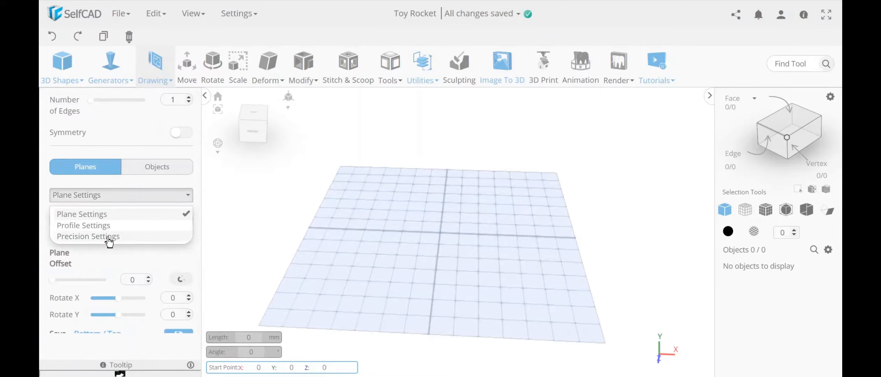
left_click(110, 237)
left_click(135, 238)
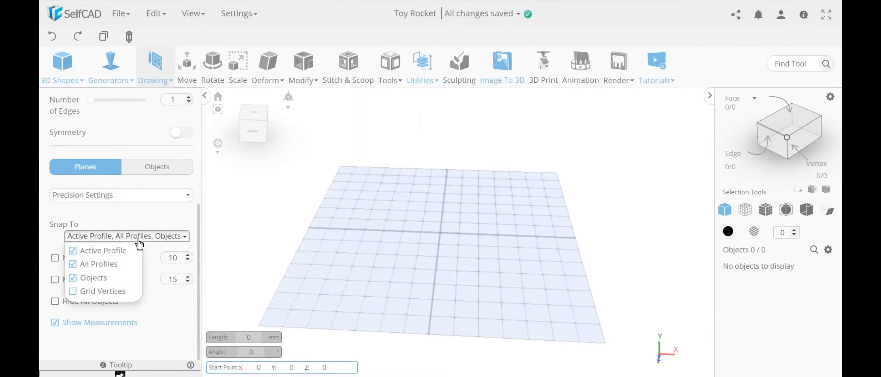
left_click(115, 292)
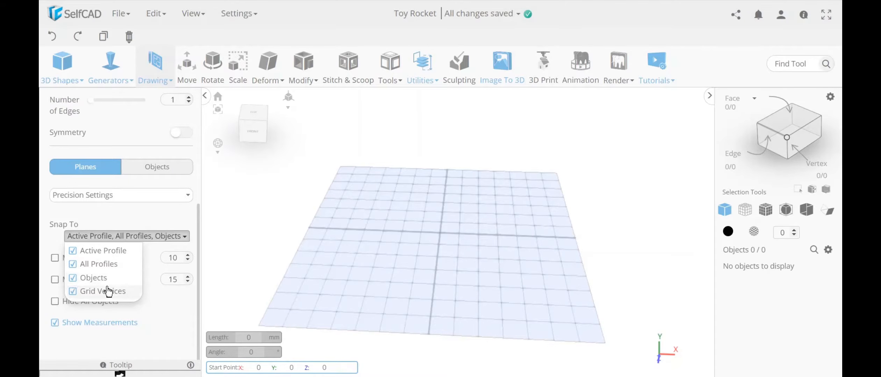
left_click(109, 291)
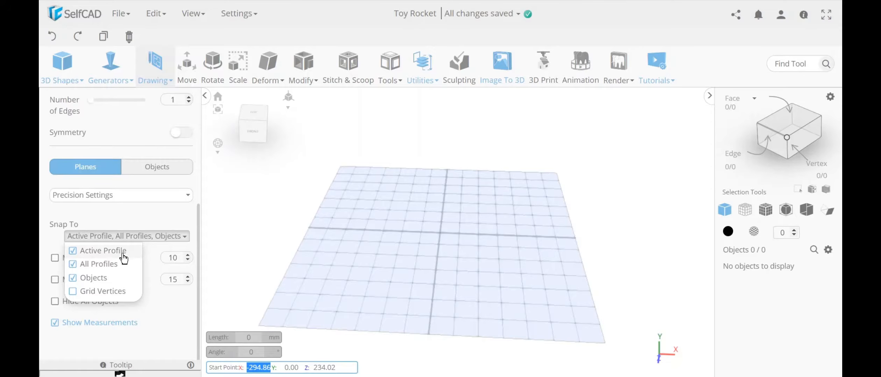
left_click(112, 293)
left_click(148, 247)
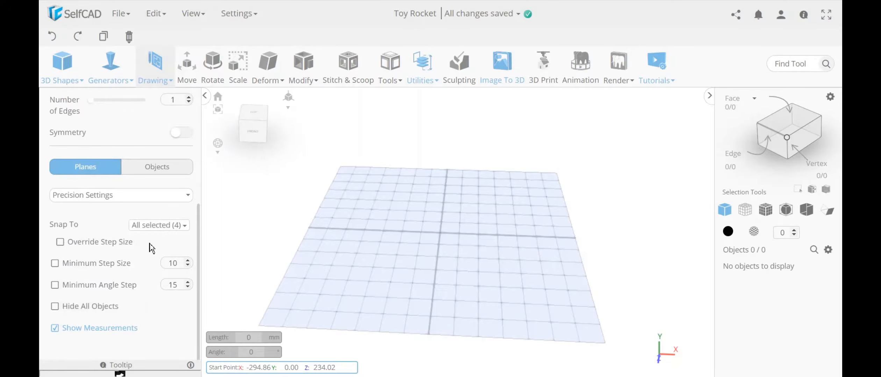
Draw a 350 by 300 mm rectangle snapped to grid vertices around the centre of the grid
left_click(390, 212)
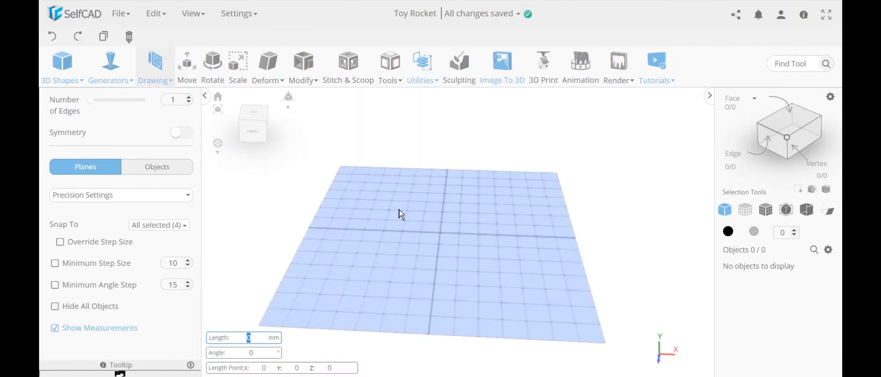
left_click(515, 214)
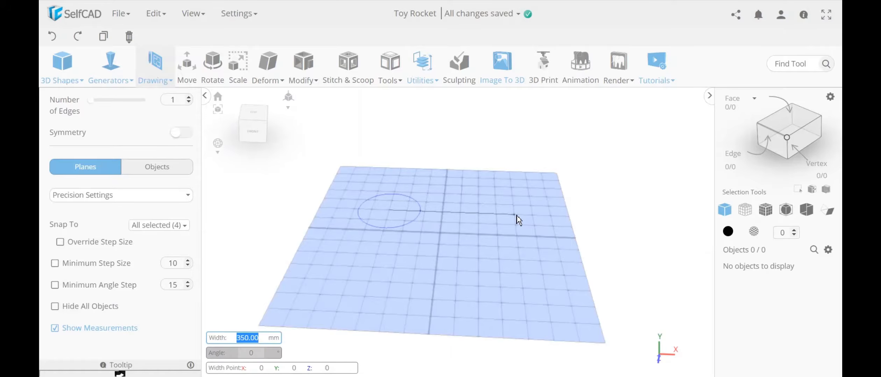
left_click(522, 288)
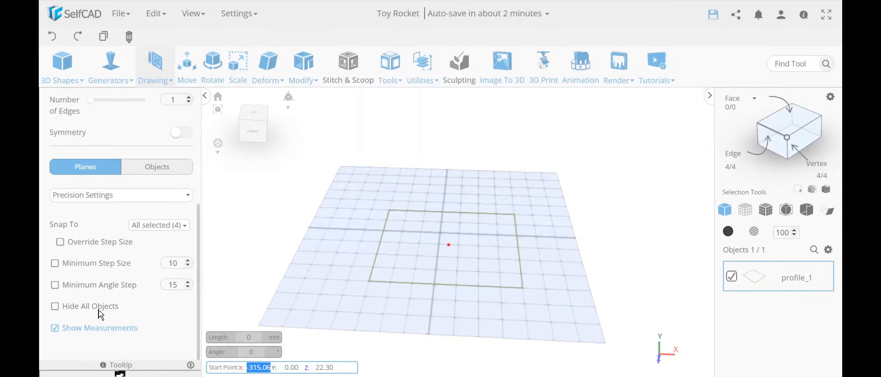
Draw an ellipse of about 200 by 148 mm inside the rectangle and finish the sketch
scroll(143, 260, "up", 2)
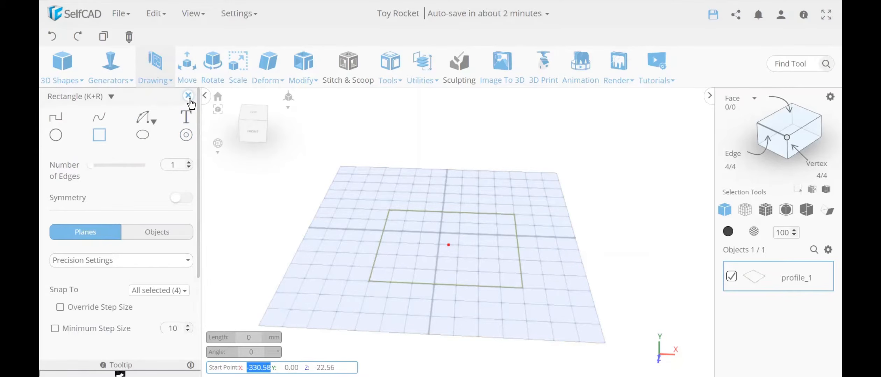
left_click(56, 136)
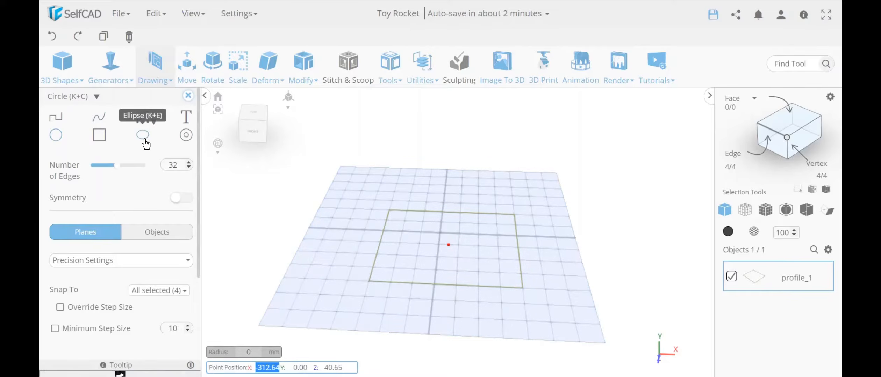
left_click(144, 140)
left_click(412, 248)
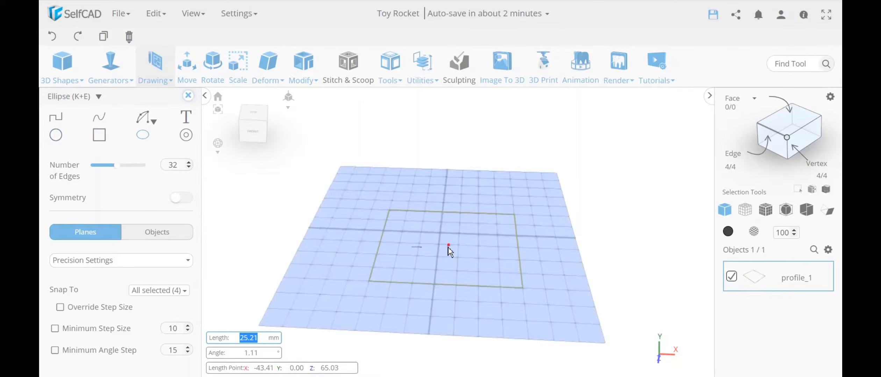
left_click(492, 251)
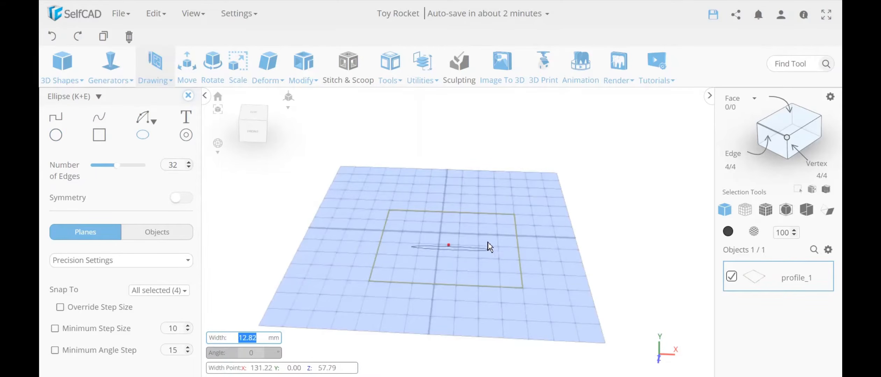
left_click(452, 233)
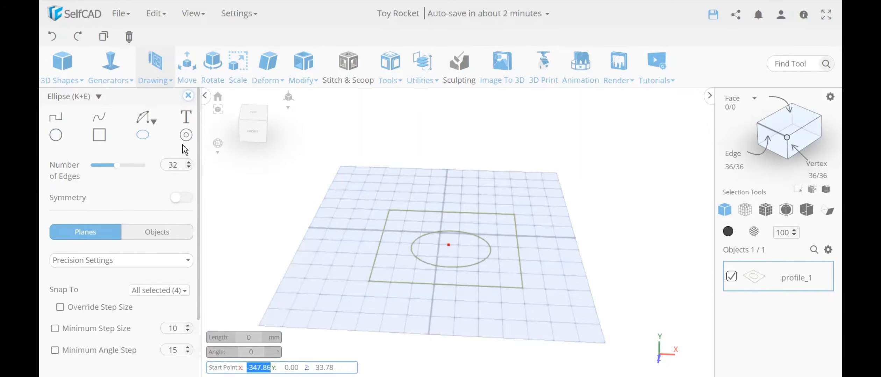
left_click(189, 95)
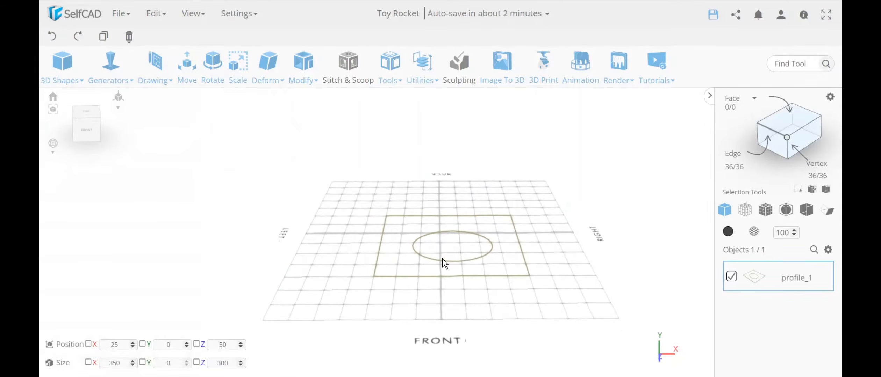
Centre the whole profile at the grid origin with the Move tool
right_click_drag(534, 280, 526, 278)
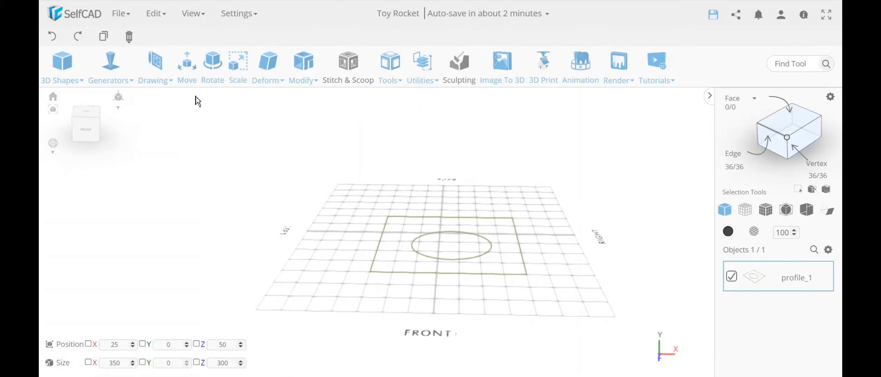
left_click(187, 64)
left_click(178, 197)
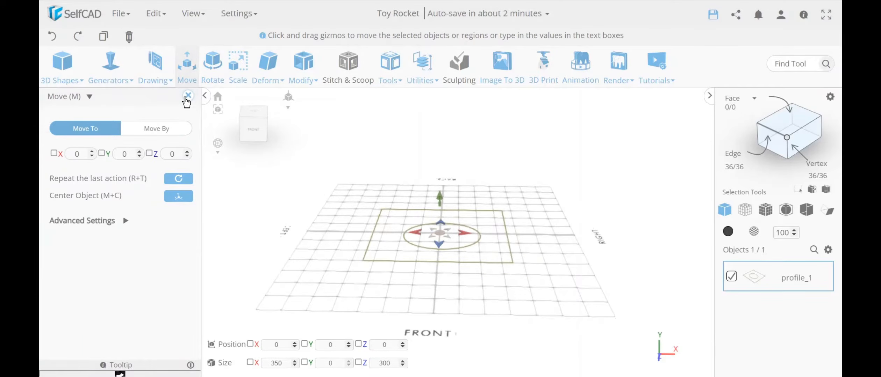
Select only the ellipse, centre it at the origin inside the rectangle, and leave the Move tool
left_click(797, 121)
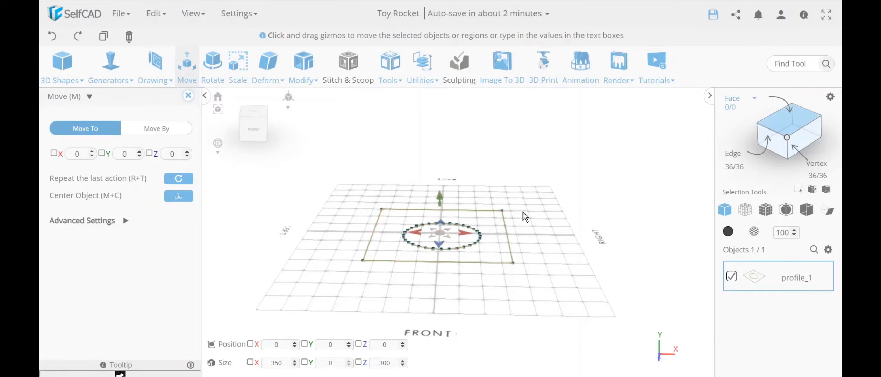
left_click(473, 246)
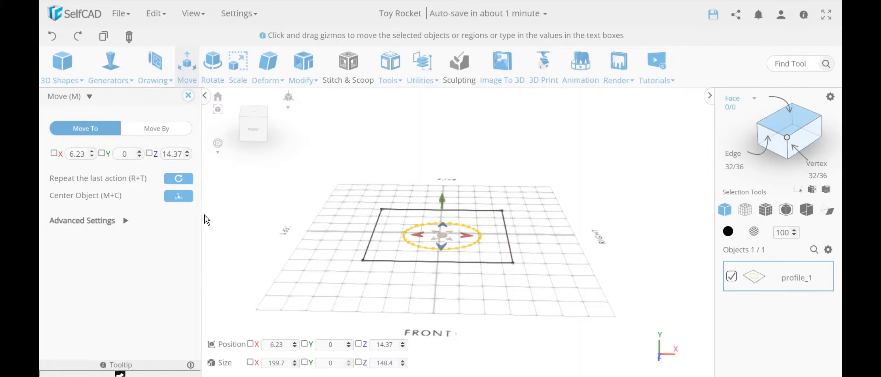
left_click(177, 199)
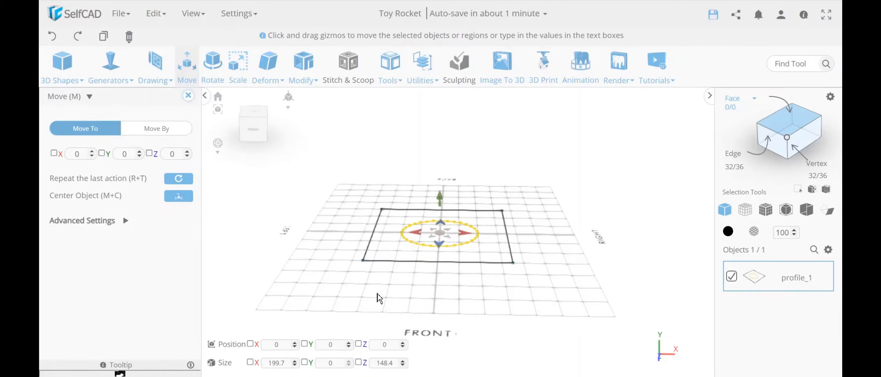
mouse_move(209, 135)
left_click(188, 97)
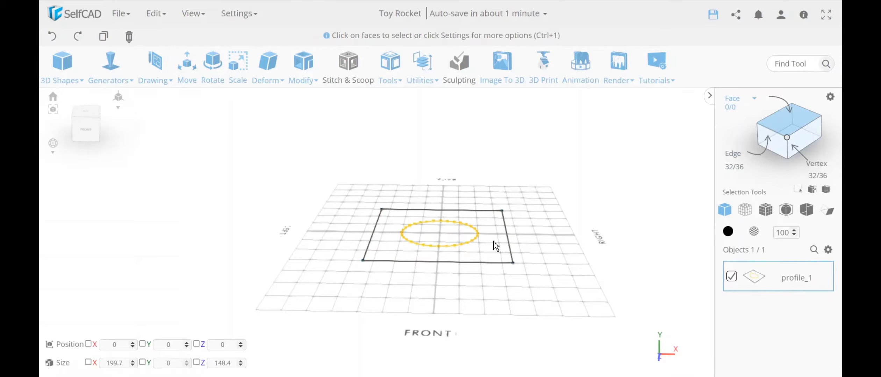
Select the whole profile, isolate the outer rectangle, and add the inner ellipse to the selection
key("ctrl+a")
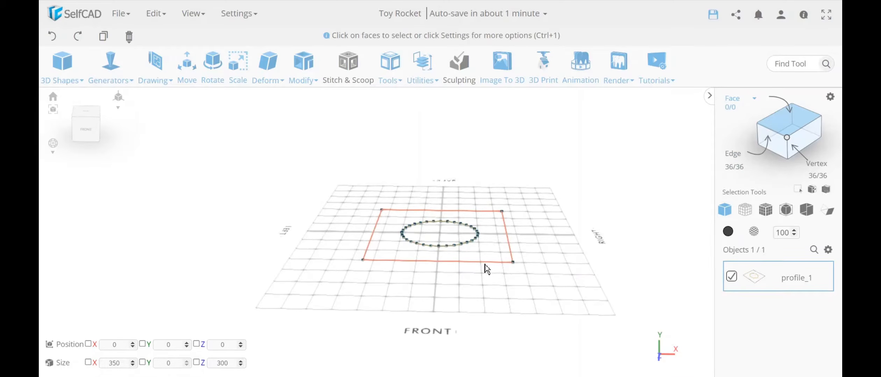
left_click(487, 269)
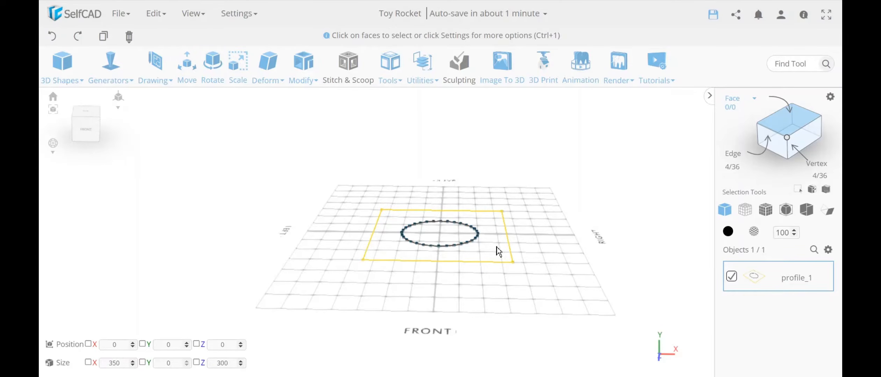
left_click(476, 246)
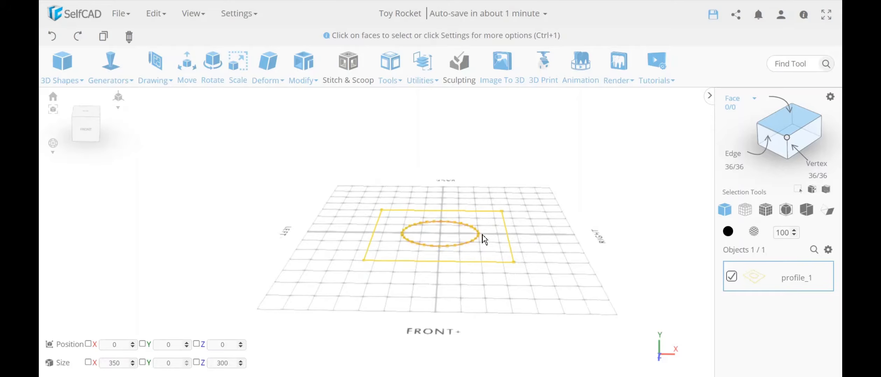
left_click(492, 246)
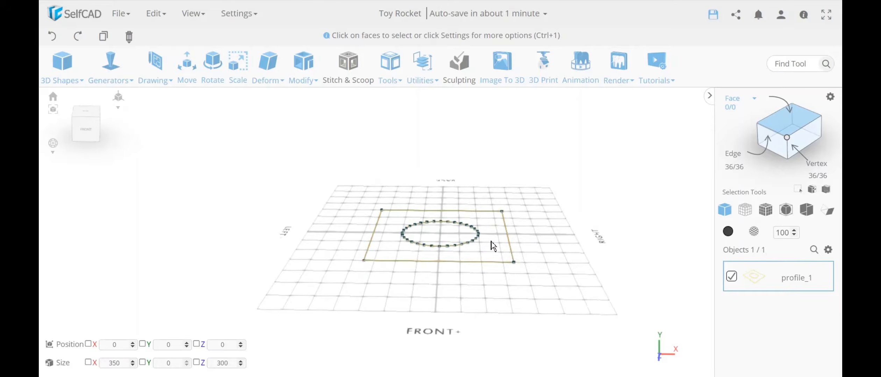
Switch to edge selection, pick two ellipse edges and the rectangle's front edge, and extend the selection to the whole profile
left_click(777, 139)
left_click(453, 246)
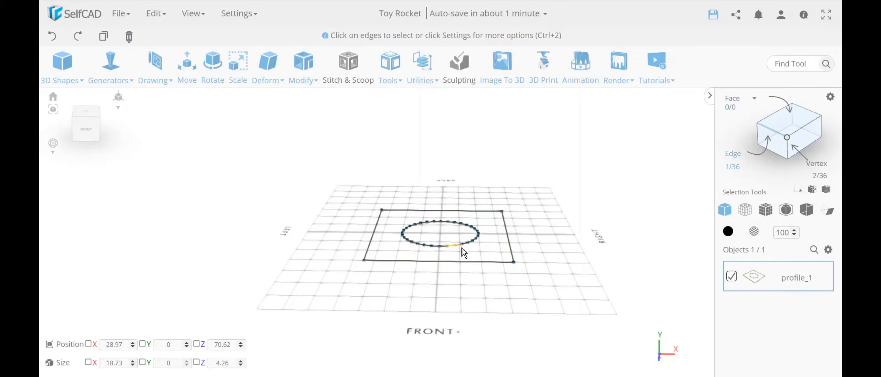
left_click(461, 246)
left_click(469, 265)
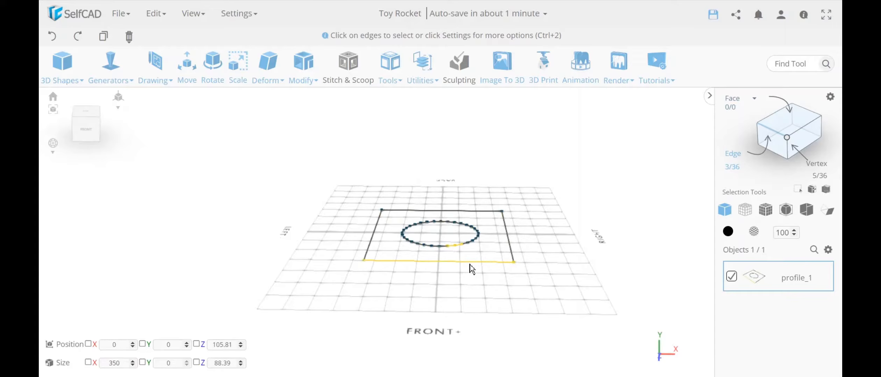
key("ctrl+a")
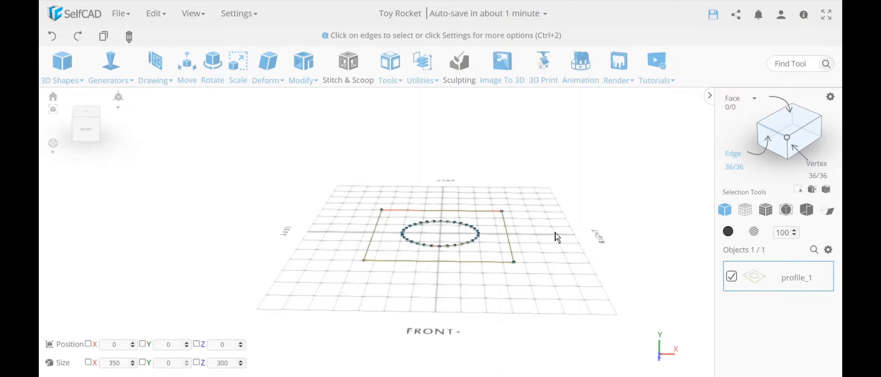
left_click_drag(551, 262, 555, 279)
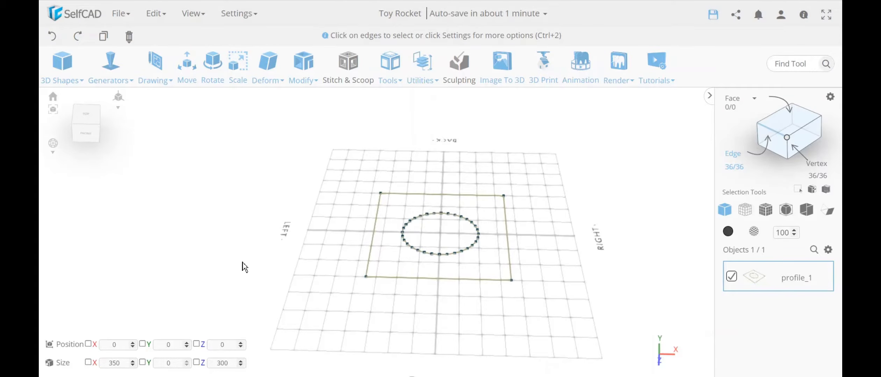
mouse_move(151, 67)
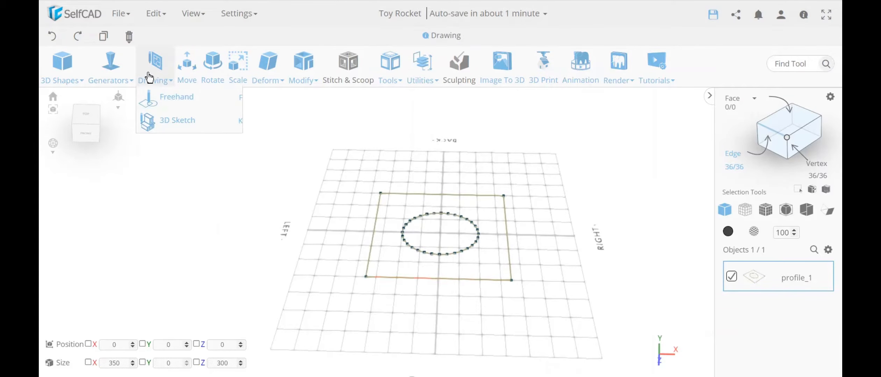
left_click(168, 100)
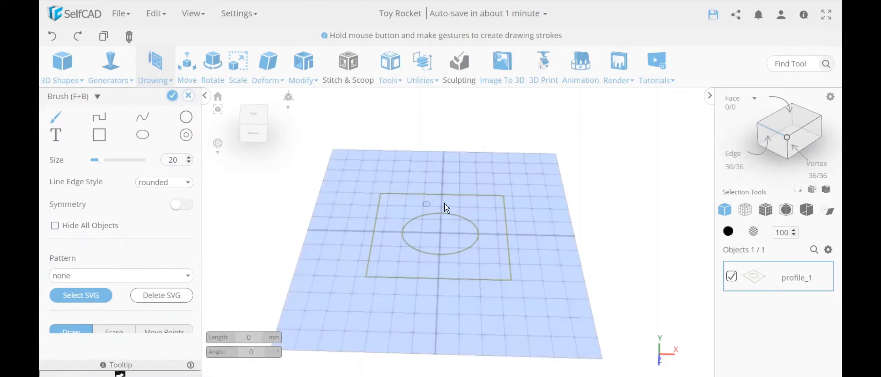
left_click(188, 96)
left_click(435, 225)
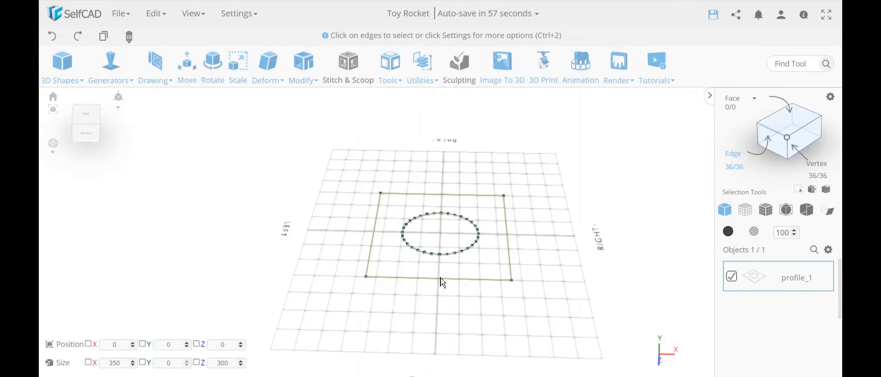
With Edit Details at a minimum step size of 20, add edges 40 mm inside the rectangle's back side and 20 mm inside its front side
left_click(274, 75)
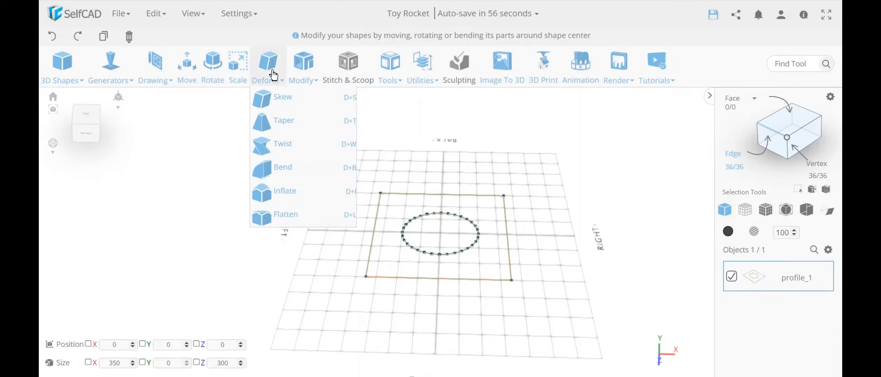
left_click(303, 68)
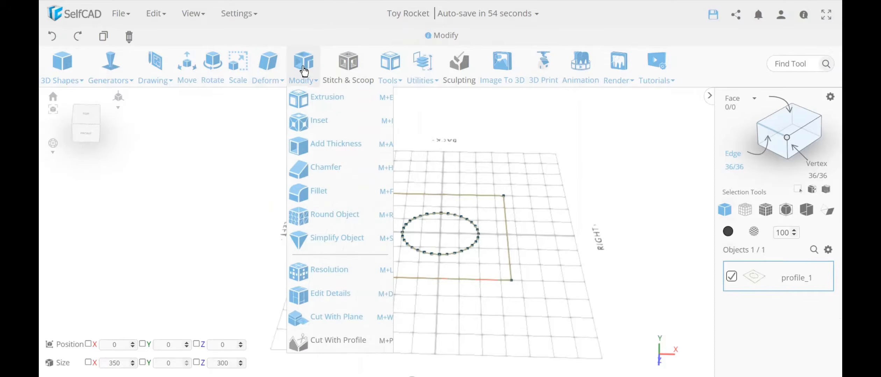
left_click(340, 301)
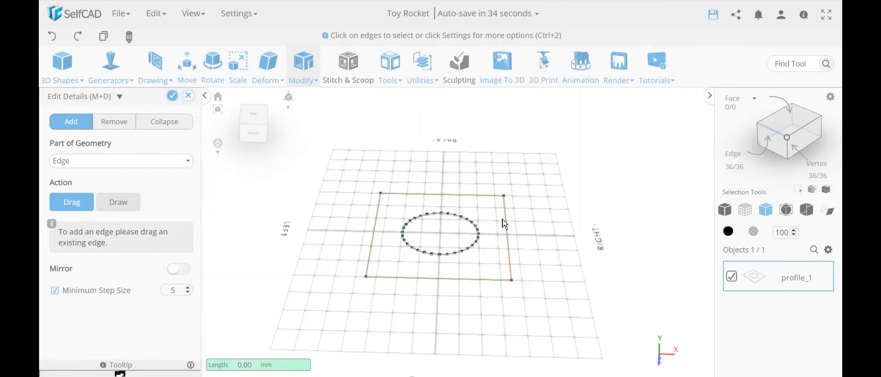
double_click(182, 290)
left_click_drag(442, 196, 443, 206)
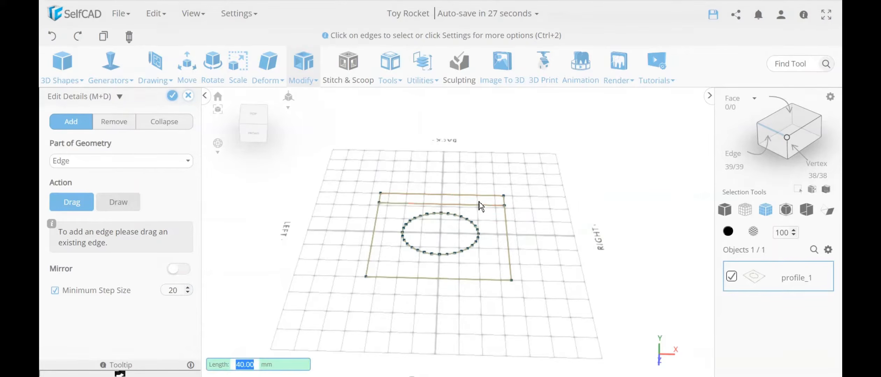
left_click_drag(489, 281, 491, 274)
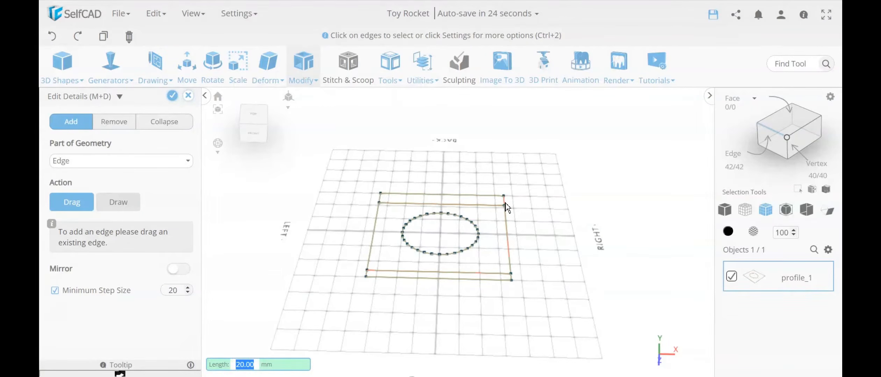
Add a short cross edge near each of the rectangle's four corners, between the outer and inner edges, and apply the edits
left_click_drag(495, 202, 496, 202)
left_click_drag(390, 202, 391, 203)
left_click_drag(378, 275, 379, 276)
left_click_drag(507, 284, 507, 282)
left_click(172, 96)
Switch to vertex selection and select only the four outer corner vertices of the rectangle
left_click_drag(295, 231, 260, 231)
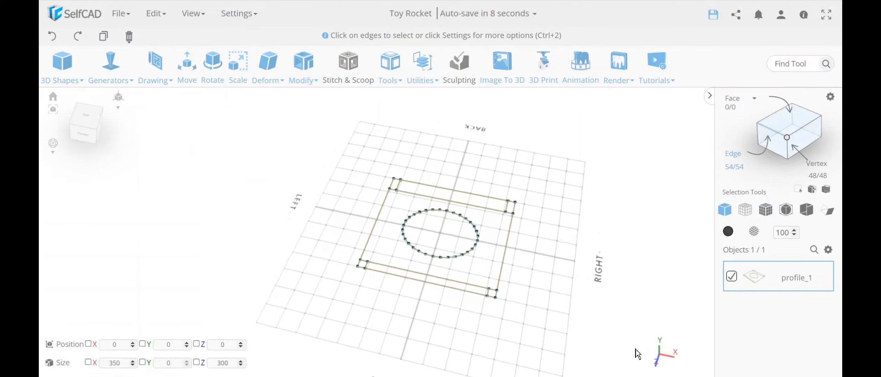
left_click_drag(517, 277, 545, 265)
left_click(786, 138)
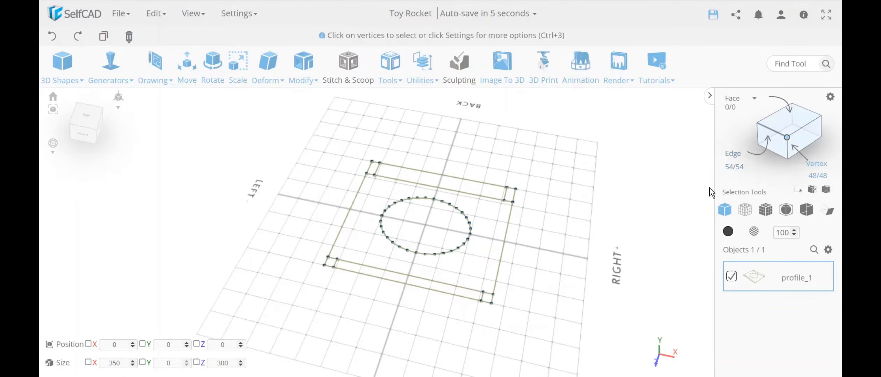
left_click(491, 304)
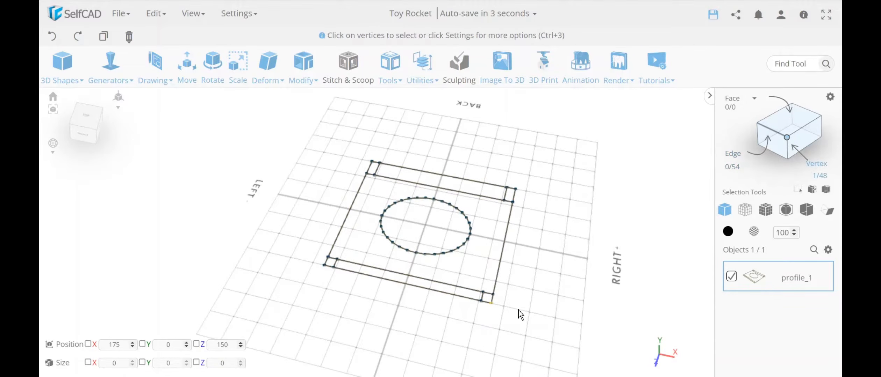
mouse_move(519, 310)
left_mouse_down()
mouse_move(513, 250)
mouse_move(402, 239)
mouse_move(455, 299)
left_mouse_up()
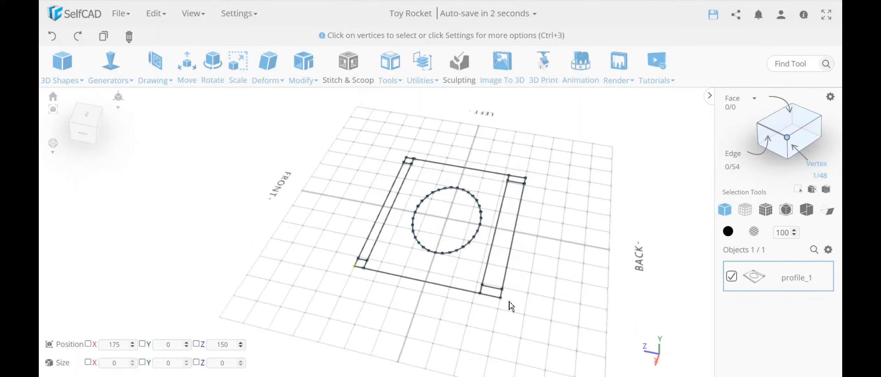
left_click(500, 298)
mouse_move(553, 312)
left_mouse_down()
mouse_move(428, 323)
mouse_move(325, 317)
left_mouse_up()
left_click(513, 318)
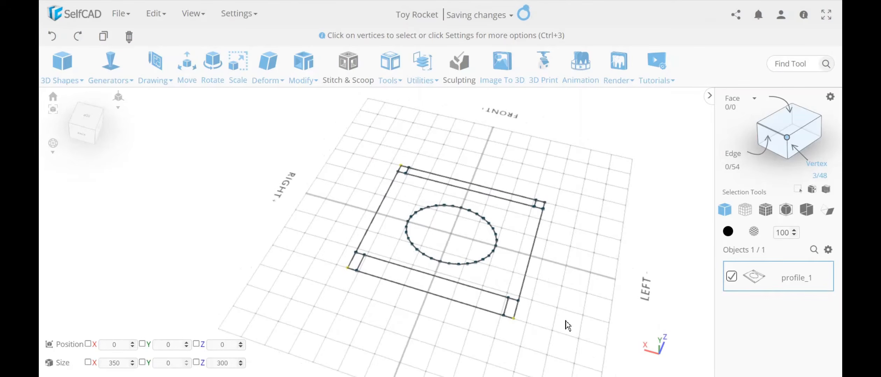
left_click_drag(566, 325, 384, 339)
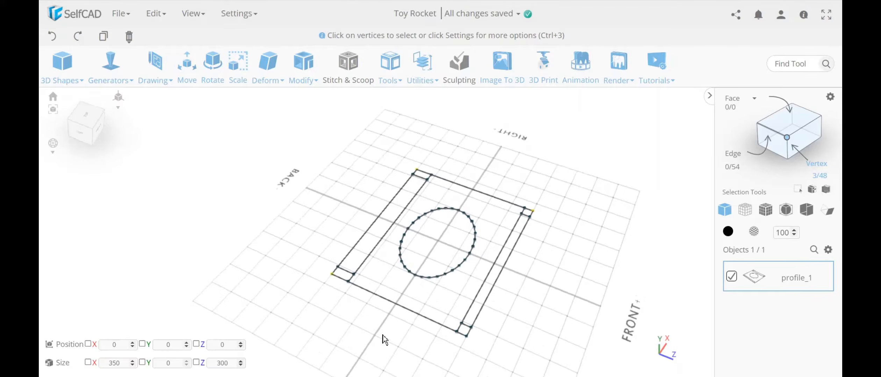
left_click(467, 337)
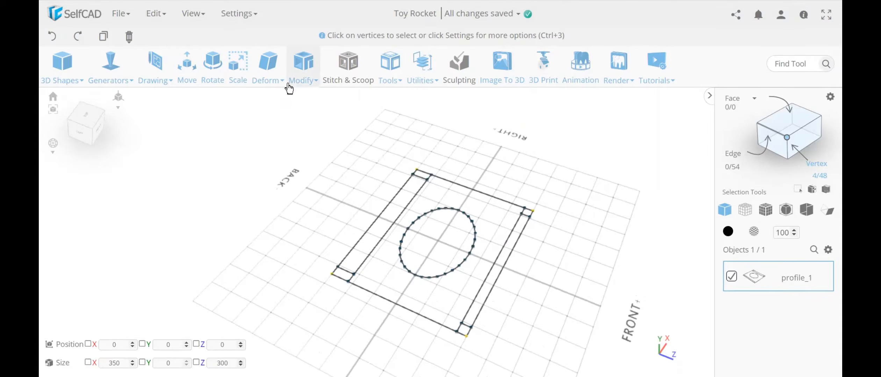
Fillet the four selected corner vertices with intensity 10 and level 10
left_click(300, 72)
left_click(336, 192)
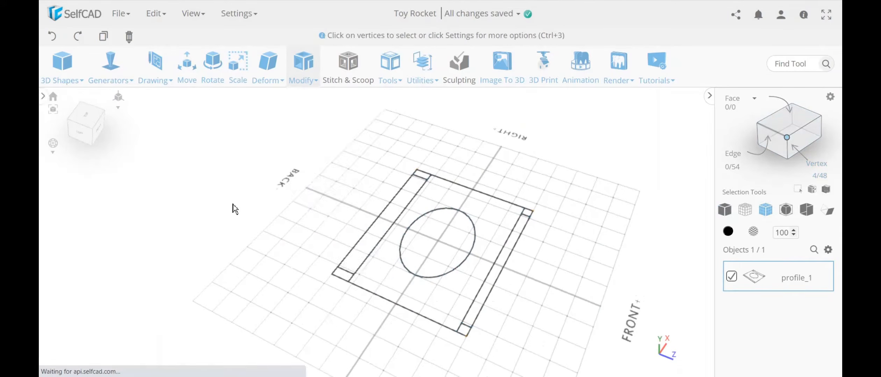
left_click(133, 185)
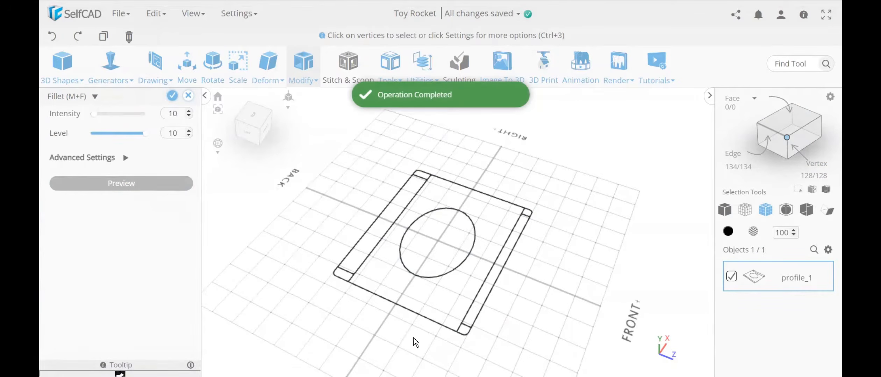
left_click(172, 96)
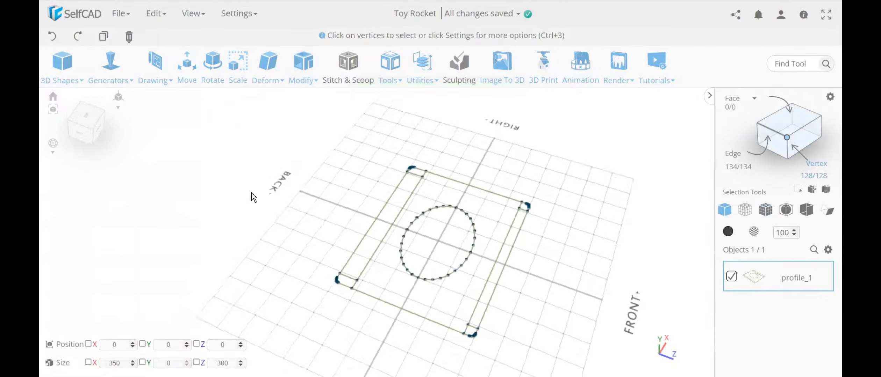
Try extruding the filleted profile by 100 with mesh creation and filled top and bottom, and discard the preview
left_click_drag(252, 195, 402, 241)
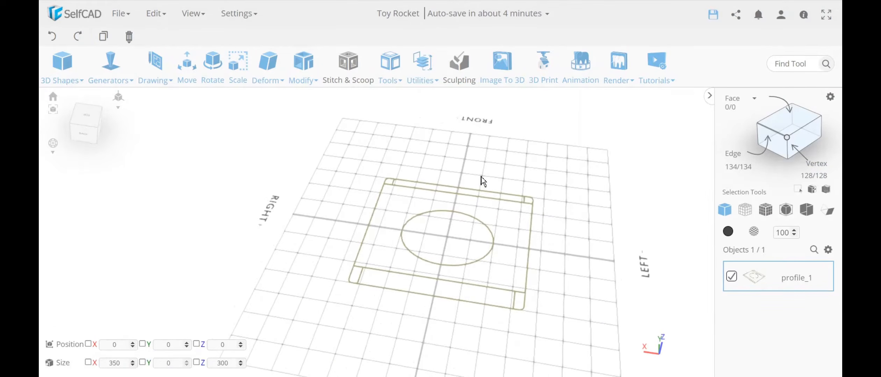
left_click_drag(541, 351, 553, 337)
left_click(303, 79)
left_click(319, 97)
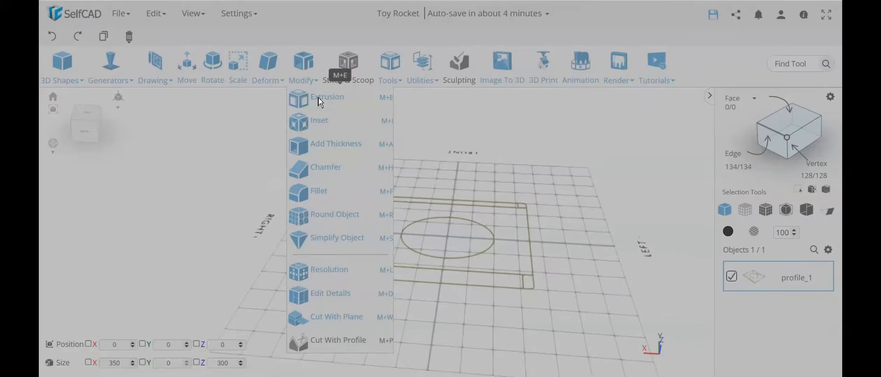
left_click_drag(349, 230, 281, 269)
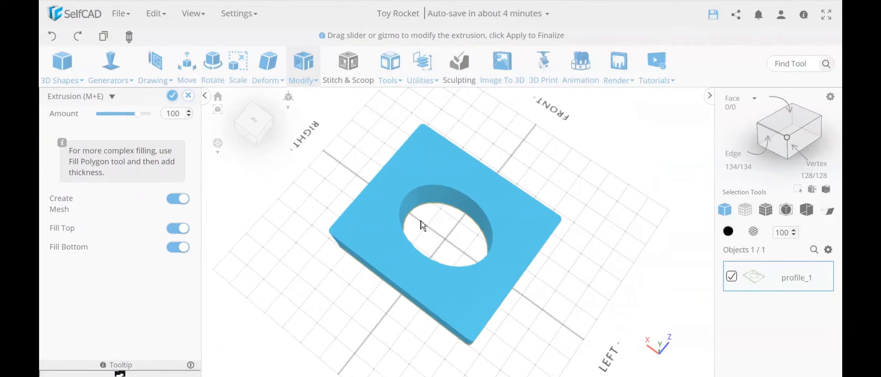
left_click(188, 96)
left_click(436, 231)
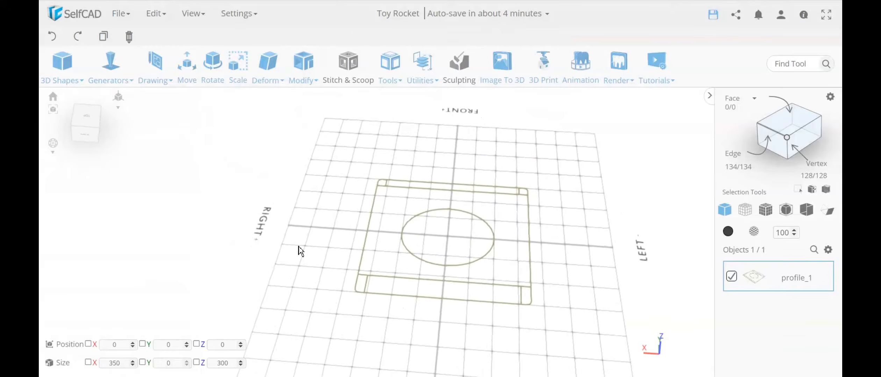
Fill the profile's closed regions with Fill Polygons and display the new mesh with its wireframe
left_click(393, 67)
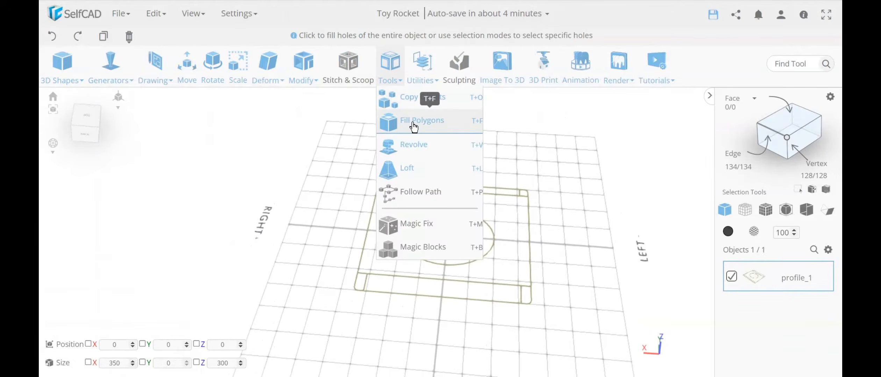
left_click(401, 122)
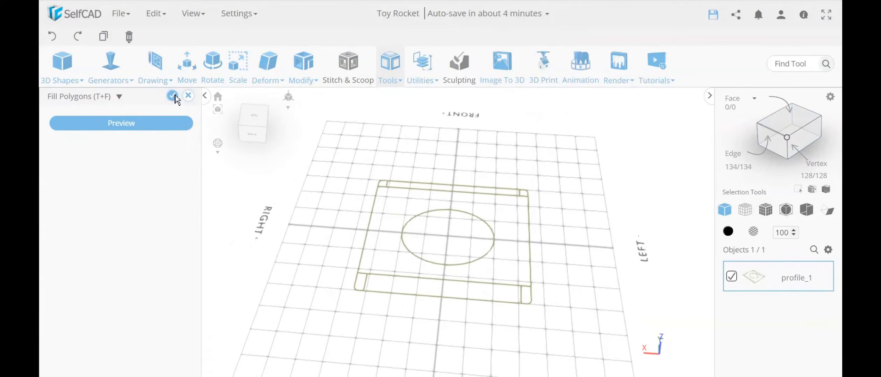
left_click(173, 96)
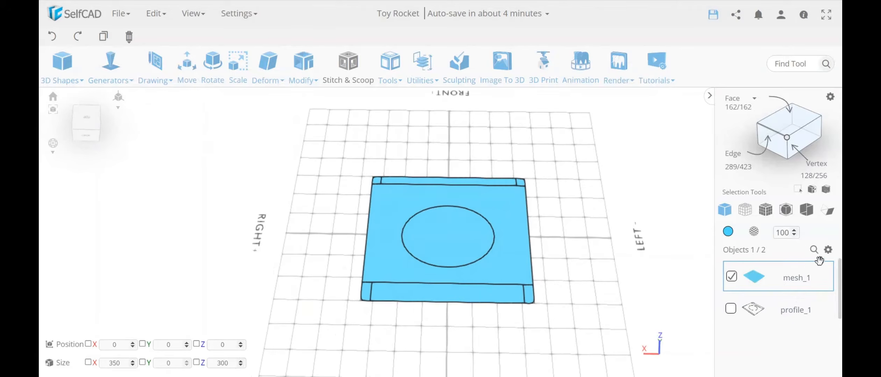
left_click(766, 210)
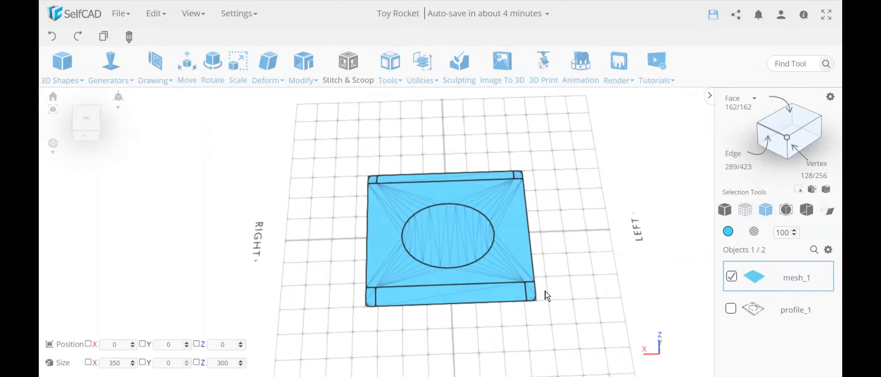
Add a thickness of 20 to the filled mesh
right_click_drag(557, 339, 552, 304)
left_click(303, 68)
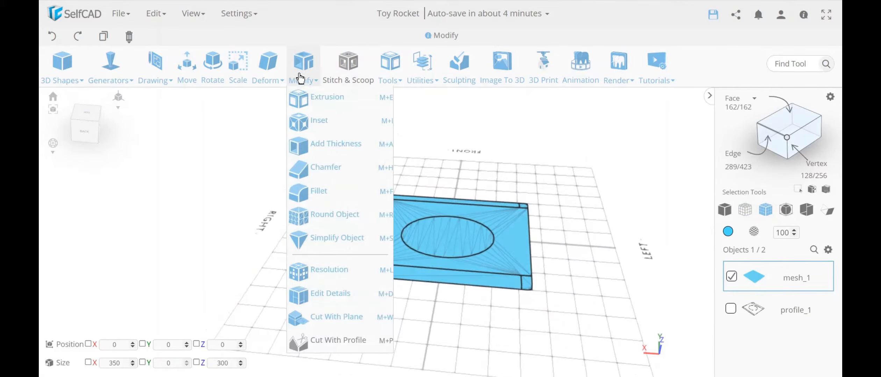
left_click(327, 147)
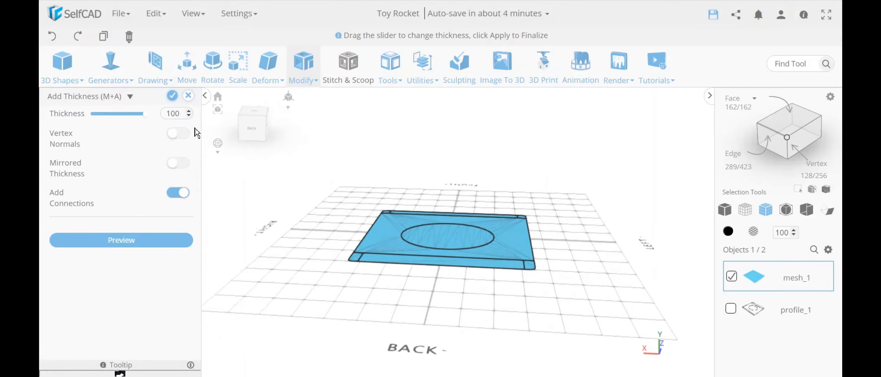
double_click(176, 116)
type("20")
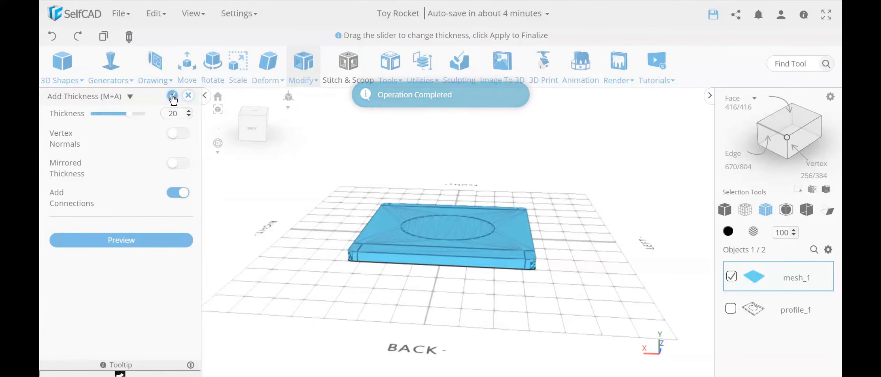
left_click(172, 95)
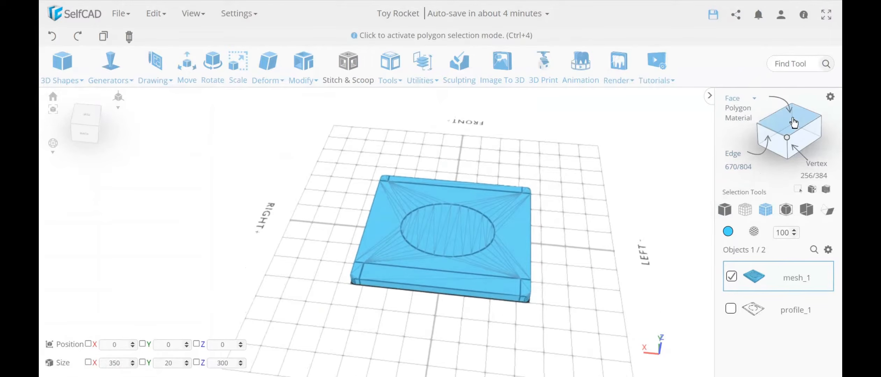
Switch to polygon selection with Part selection enabled and select the four small corner polygons on the slab's upper face
left_click(738, 109)
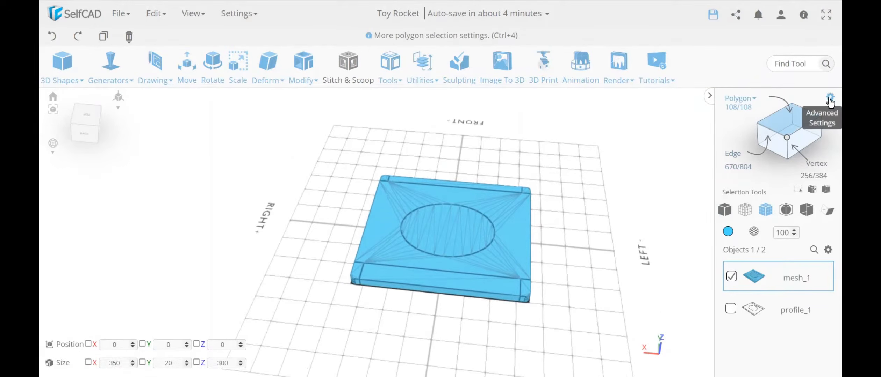
left_click(830, 97)
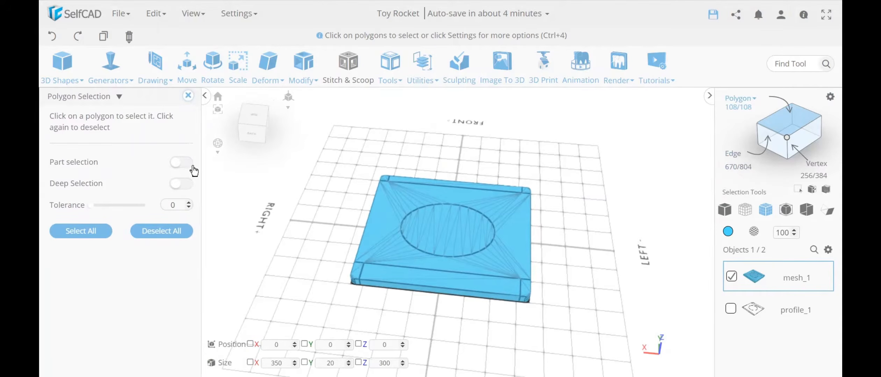
left_click(192, 168)
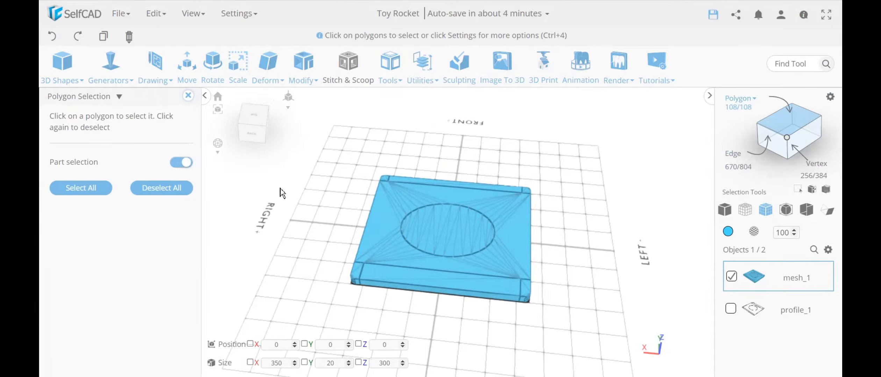
left_click(526, 190)
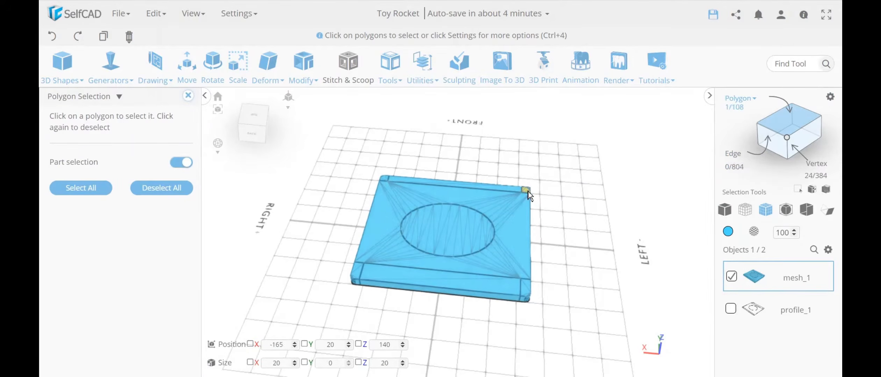
left_click(527, 292)
left_click(357, 273)
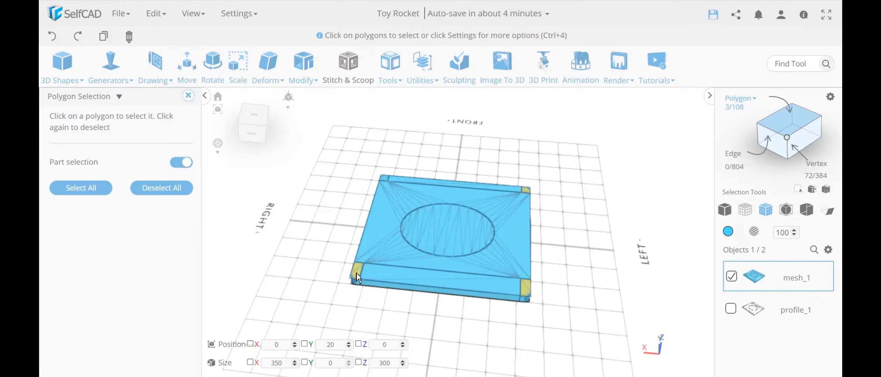
left_click_drag(329, 181, 353, 260)
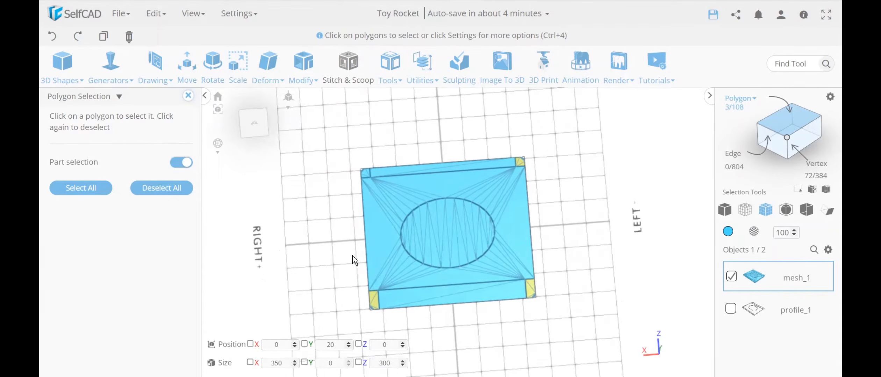
left_click(367, 173)
left_click_drag(326, 201, 573, 213)
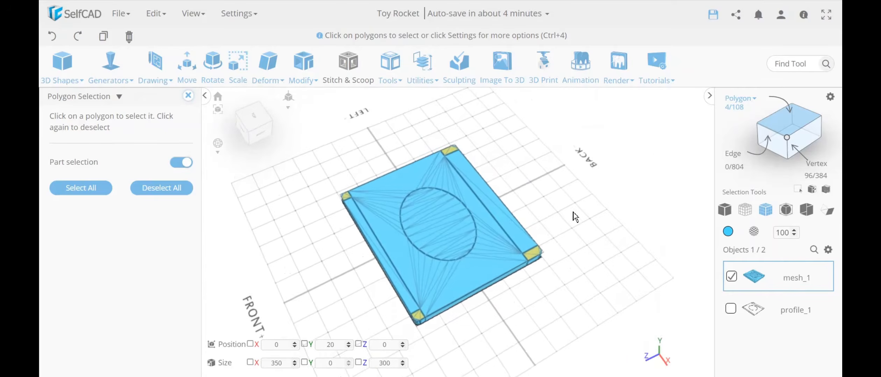
scroll(416, 316, "up", 5)
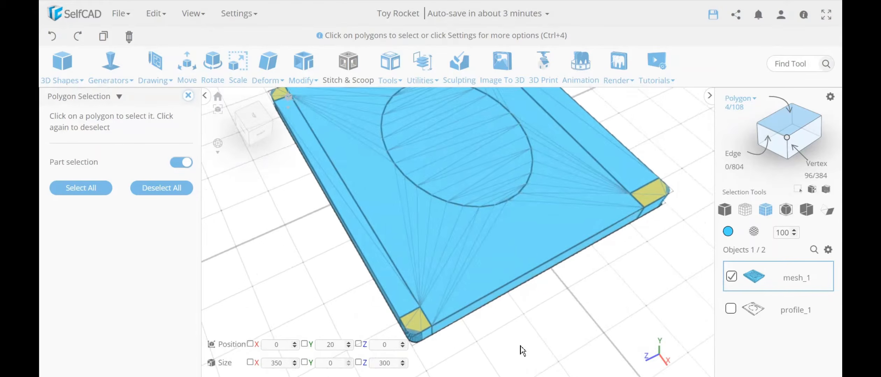
left_click_drag(519, 346, 472, 339)
scroll(418, 332, "down", 3)
left_click_drag(418, 332, 413, 335)
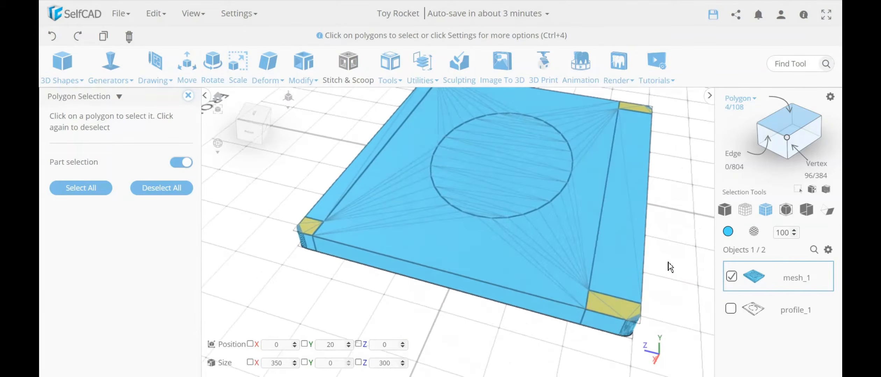
scroll(514, 343, "down", 4)
left_click_drag(612, 277, 376, 324)
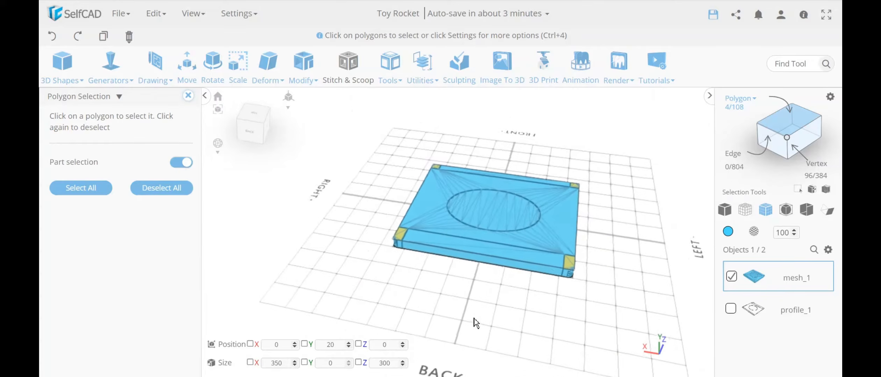
Try extruding the four corner polygons by 200 and undo the extrusion
left_click(188, 96)
left_click(303, 65)
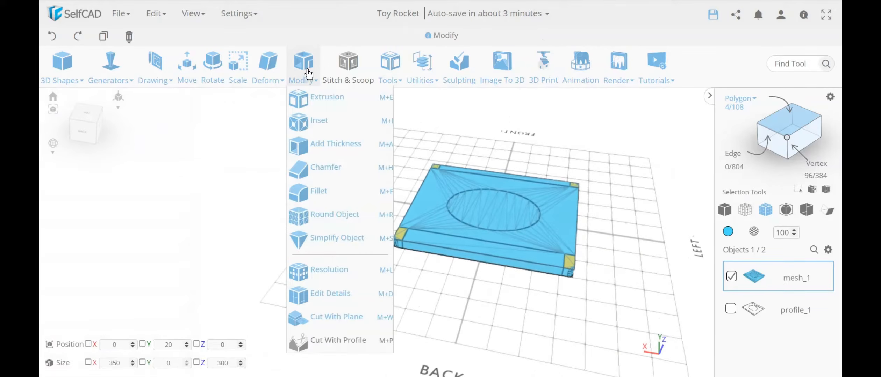
left_click(320, 102)
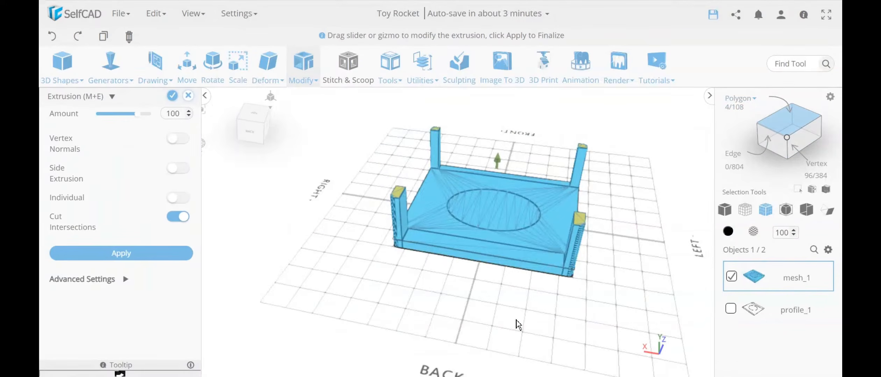
left_click_drag(518, 325, 531, 314)
double_click(175, 110)
type("2")
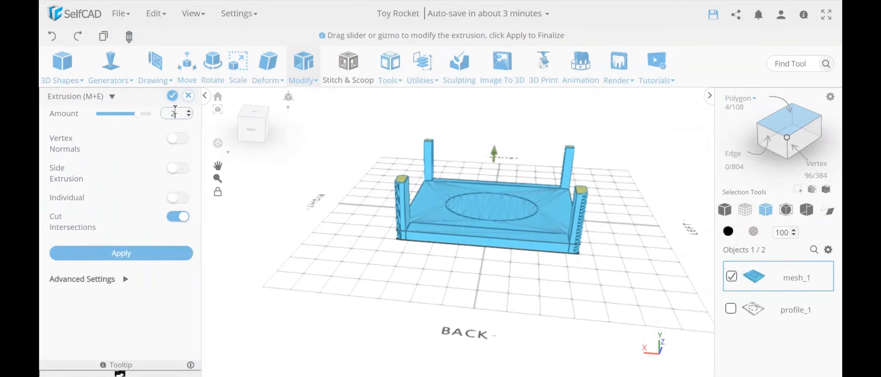
type("00")
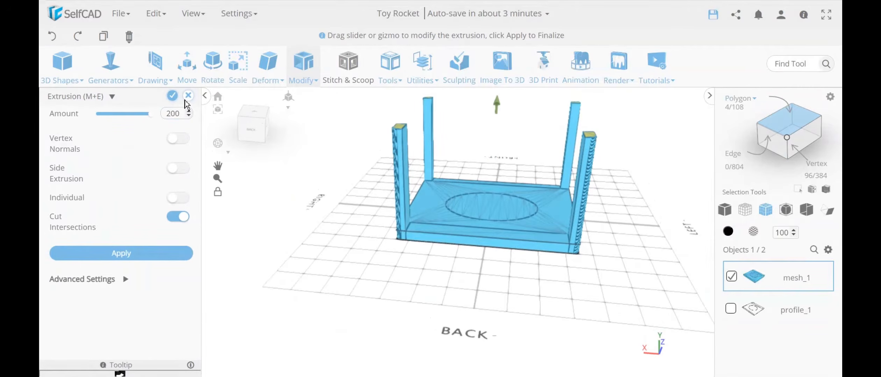
left_click(173, 98)
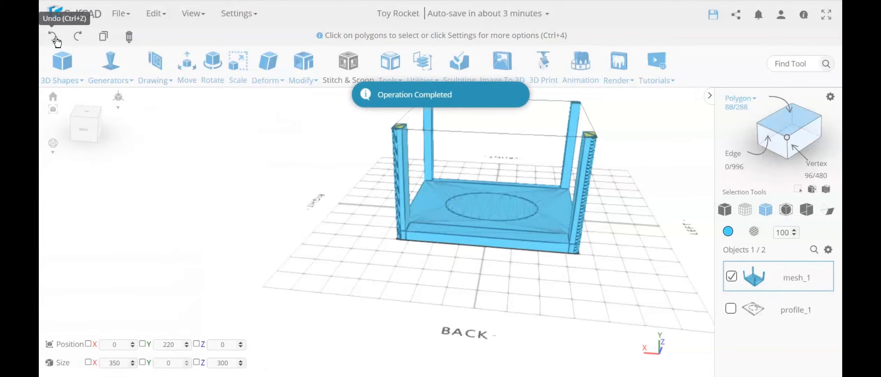
left_click(54, 36)
Add the central ellipse polygon to the selected corner polygons on the slab's upper face
middle_click_drag(441, 287, 452, 340)
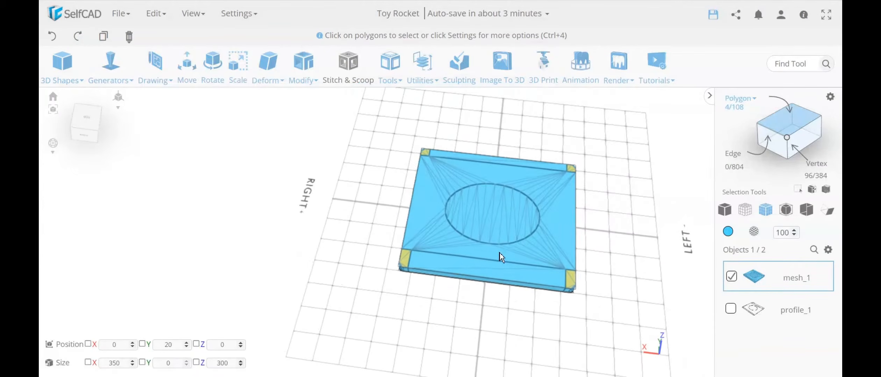
left_click(830, 96)
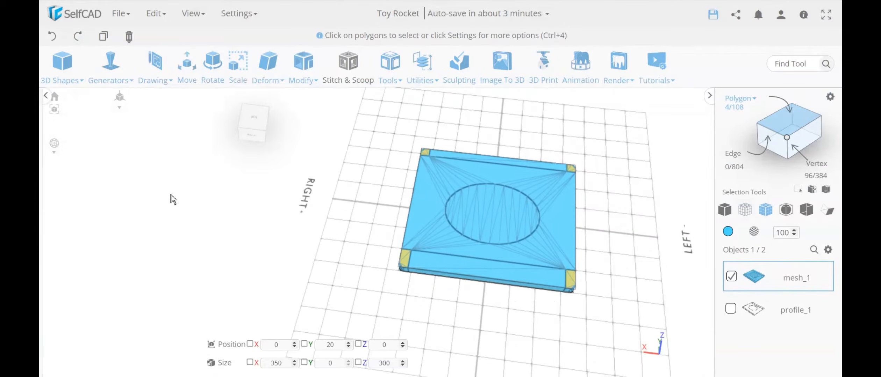
left_click(181, 163)
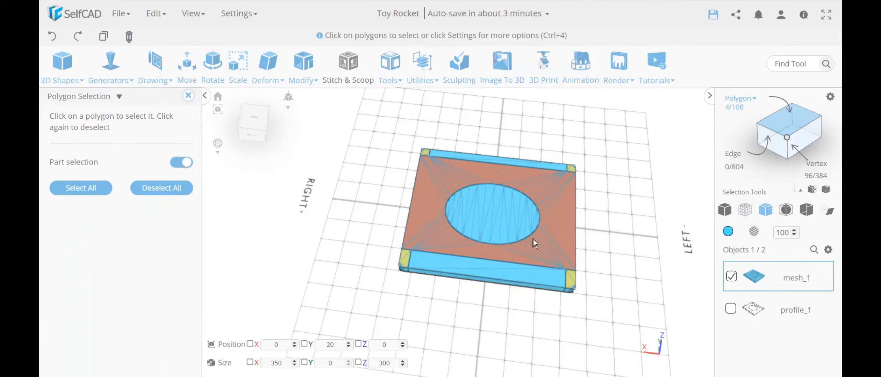
left_click(521, 229)
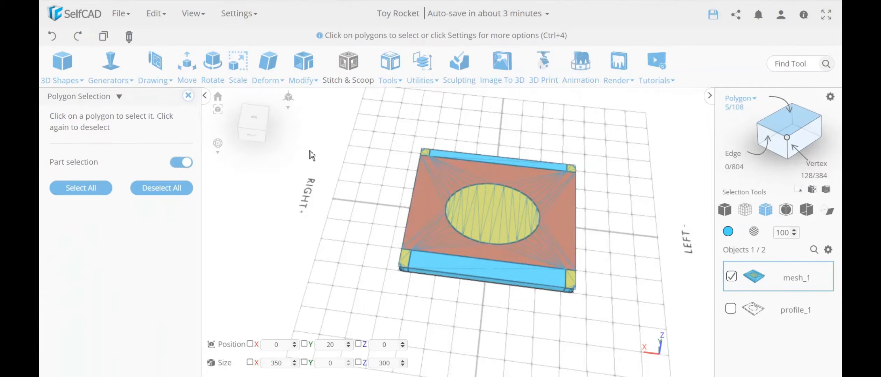
left_click(188, 98)
Extrude the selected ellipse and four corner polygons by 200
left_click(304, 66)
left_click(312, 97)
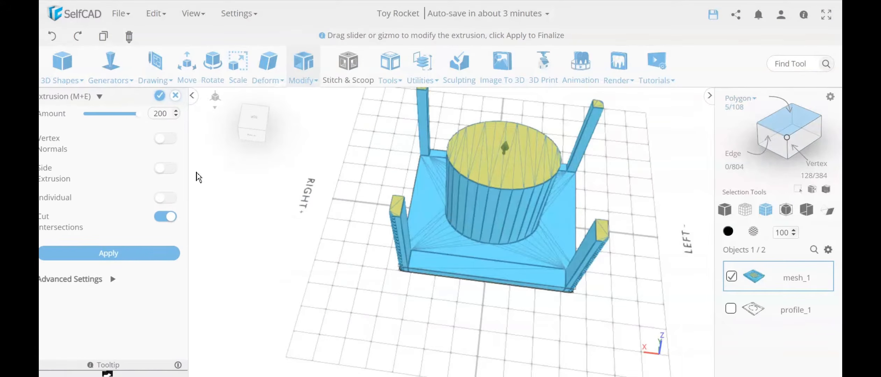
left_click(172, 98)
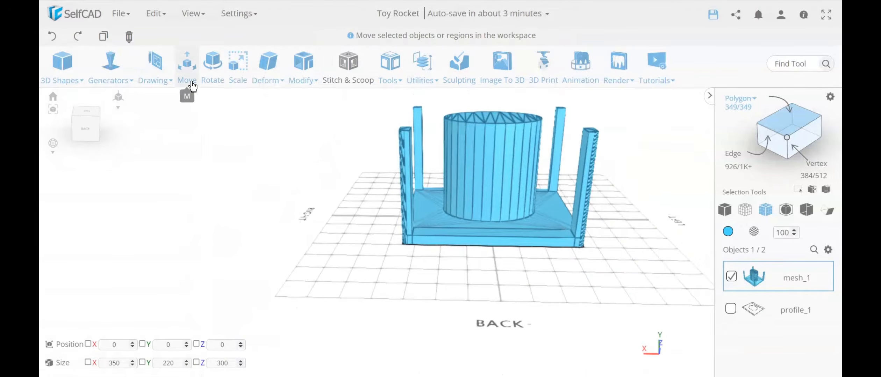
Rotate the whole mesh about the Z axis so that it is turned upside down with the extruded legs underneath
left_click(212, 75)
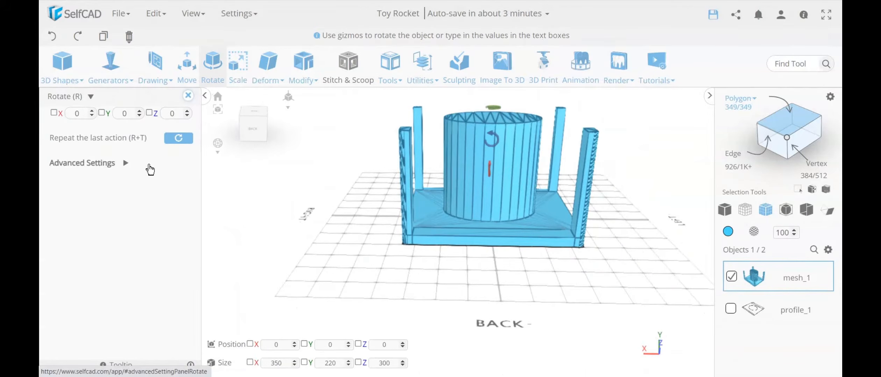
right_click_drag(463, 329, 484, 312)
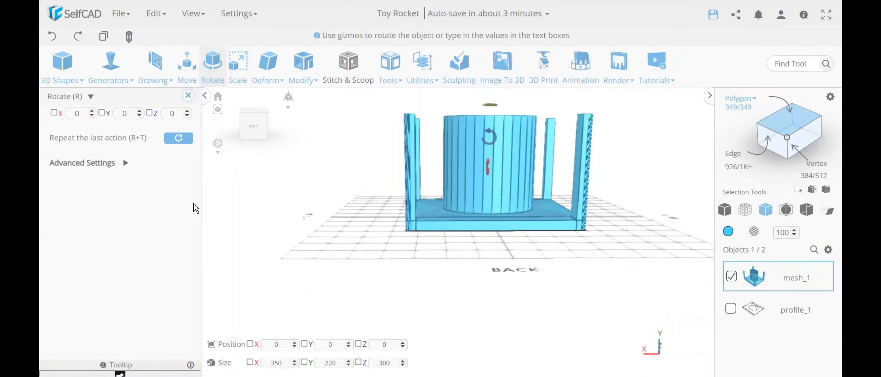
double_click(178, 116)
key("Return")
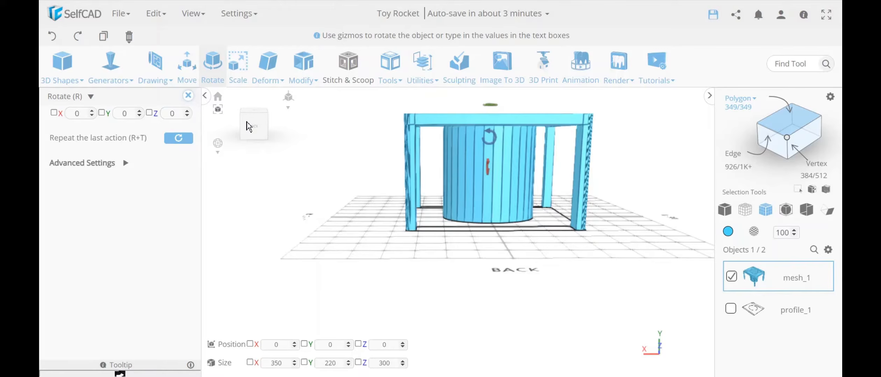
right_click_drag(328, 158, 360, 191)
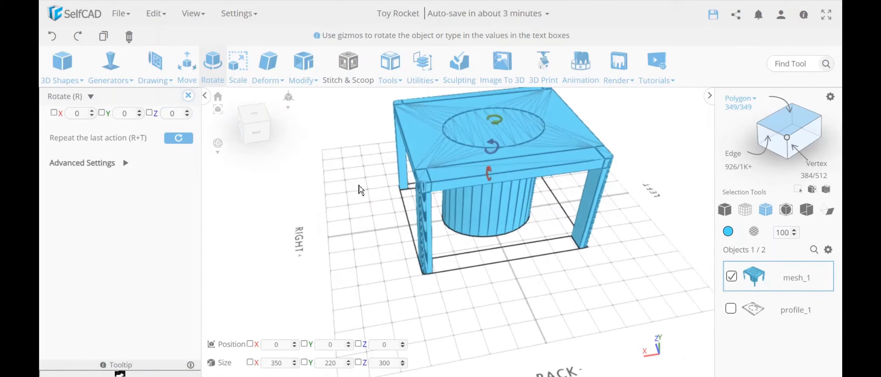
left_click(188, 96)
Apply a Resolution change with detail level 0 to the mesh to simplify its surfaces
right_click_drag(379, 235, 499, 181)
right_click_drag(559, 181, 561, 289)
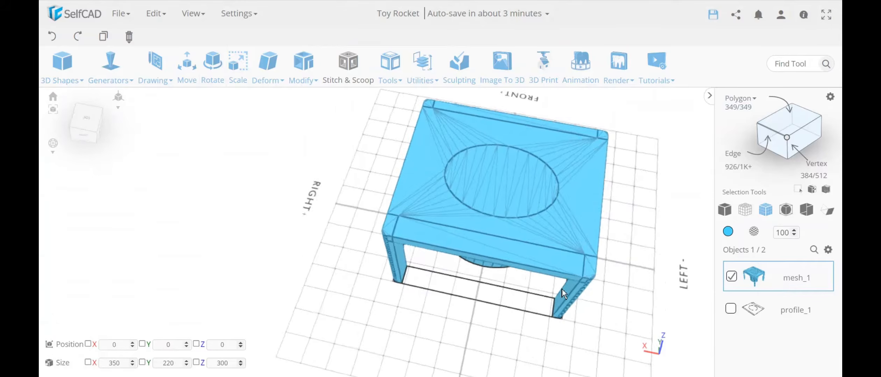
left_click(312, 81)
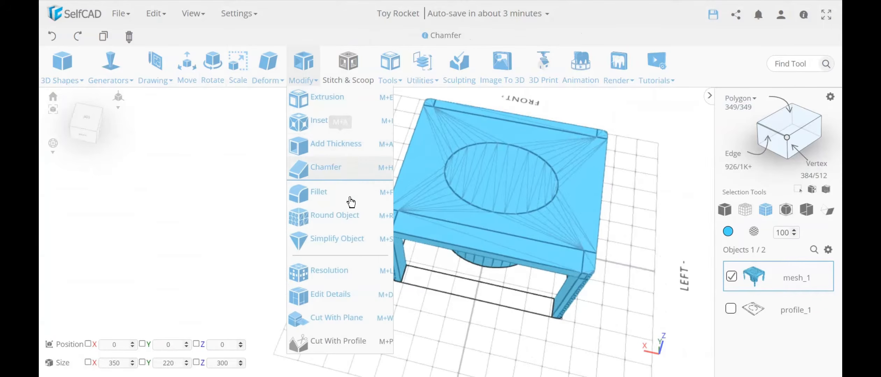
left_click(352, 273)
left_click(142, 185)
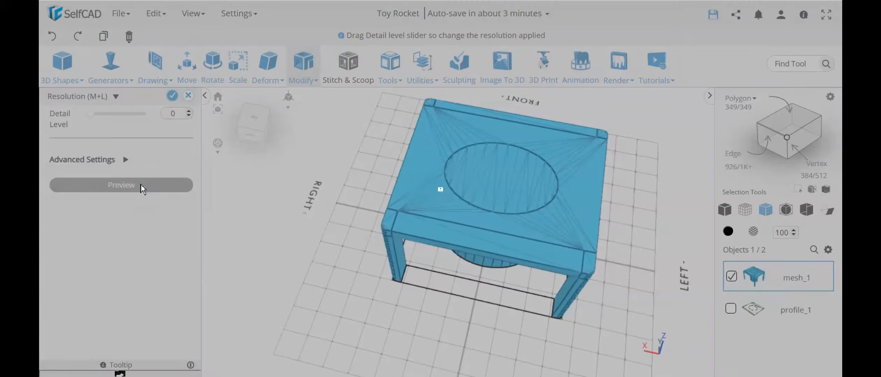
left_click(172, 96)
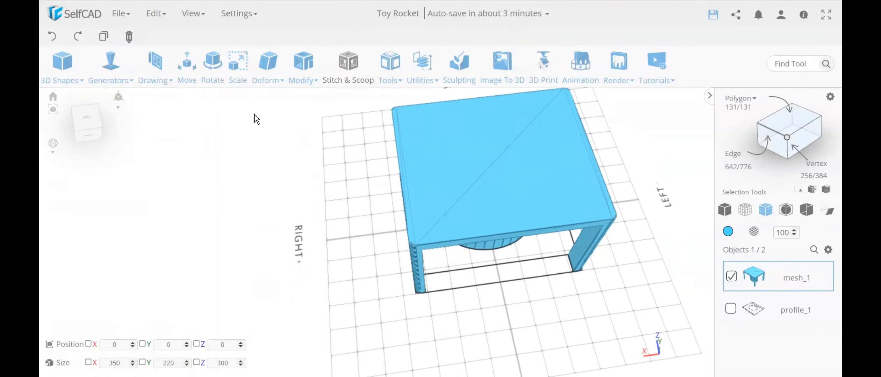
Remove the diagonal edge across the tabletop and the two thin edges along its opposite sides with Edit Details
left_click(304, 76)
left_click(345, 298)
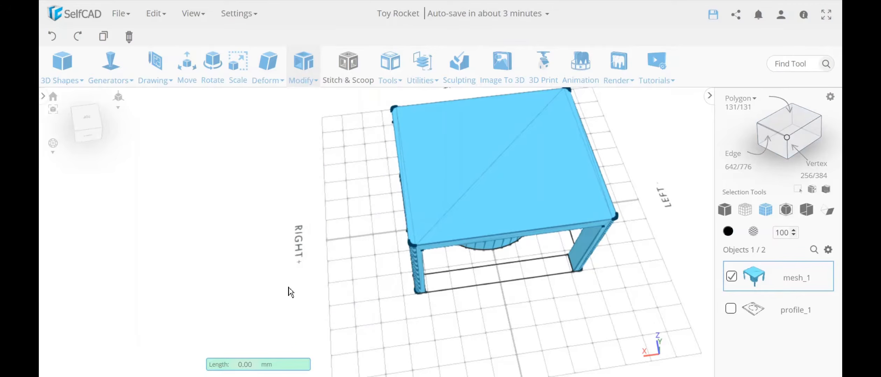
left_click(114, 127)
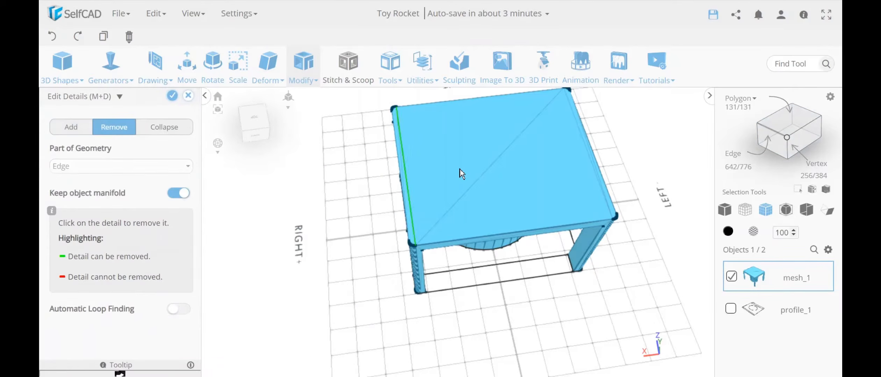
left_click(478, 171)
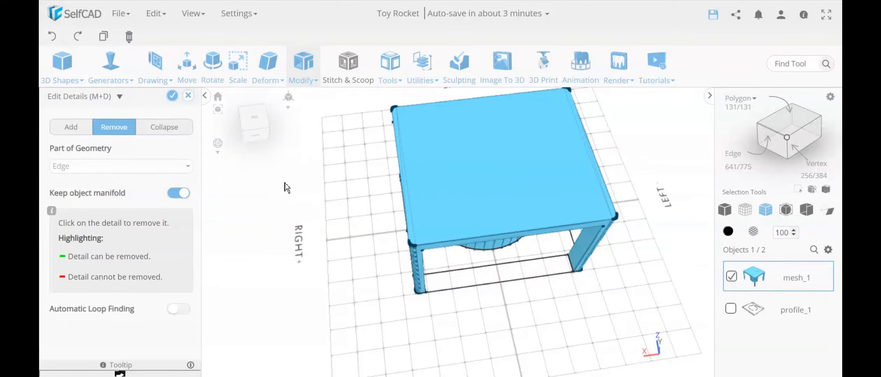
left_click(406, 185)
left_click_drag(550, 320, 543, 268)
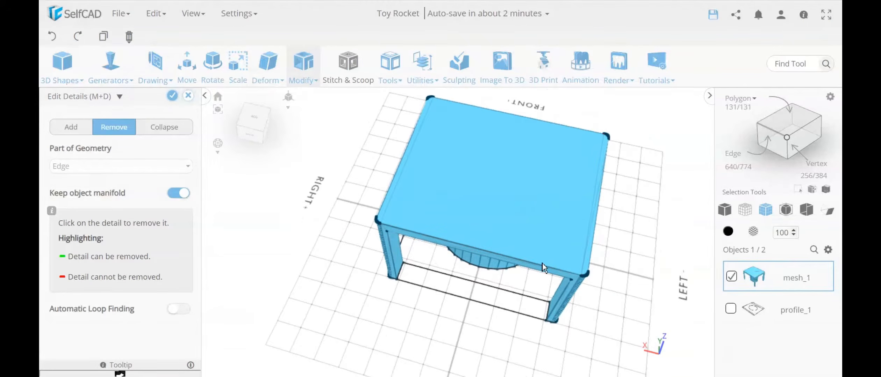
left_click(596, 209)
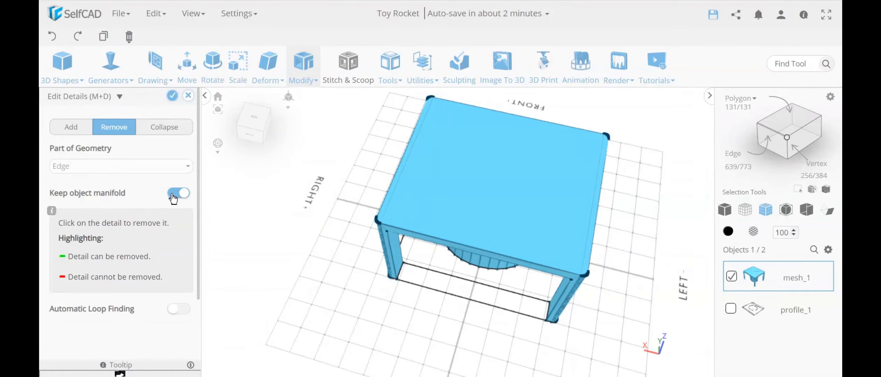
left_click(172, 99)
Delete the table mesh, keeping only the sketch profile
right_click_drag(257, 266, 420, 318)
left_click(303, 74)
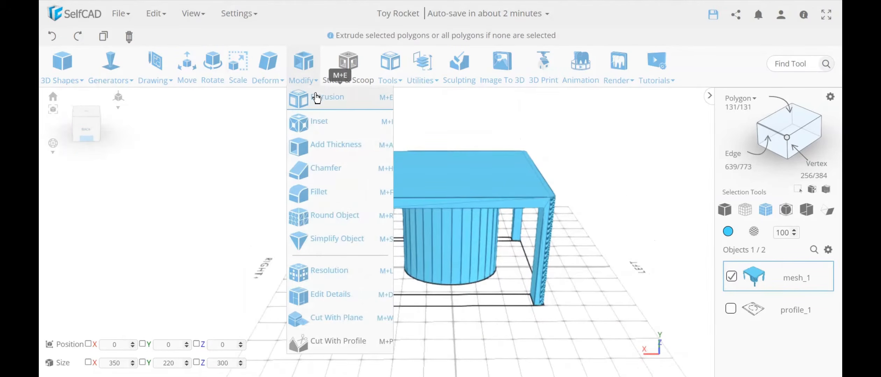
right_click_drag(516, 294, 452, 289)
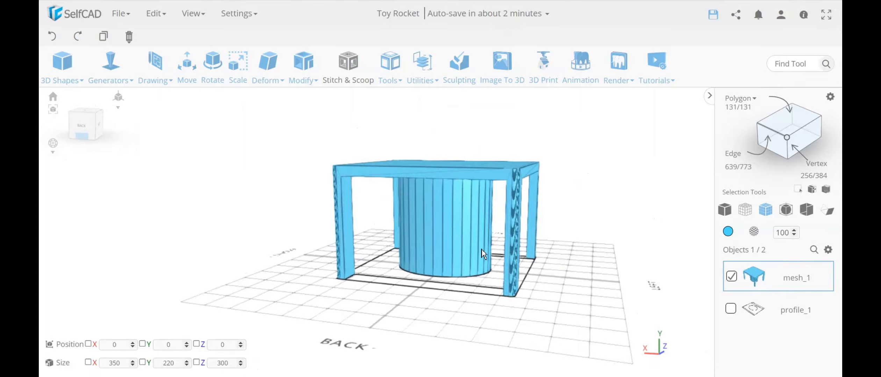
key("Delete")
right_click_drag(474, 301, 463, 276)
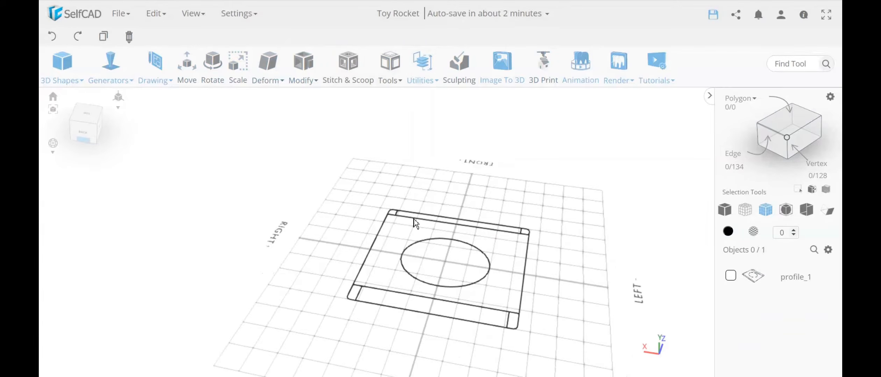
Select the rectangle-and-ellipse profile and fill its closed regions with Fill Polygons
left_click_drag(477, 344, 453, 301)
mouse_move(390, 67)
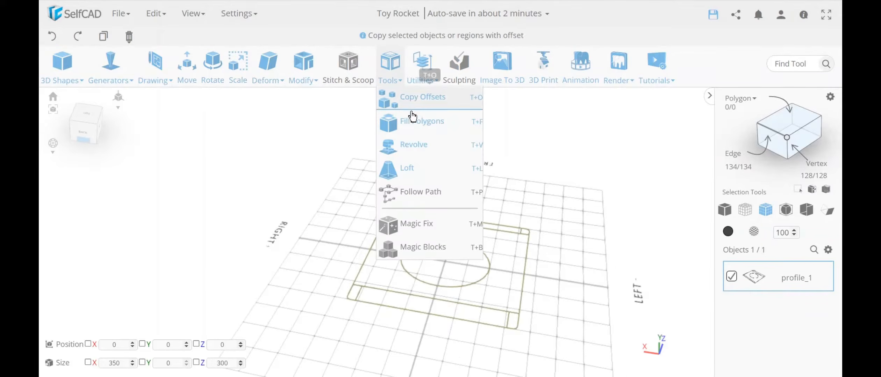
left_click(391, 134)
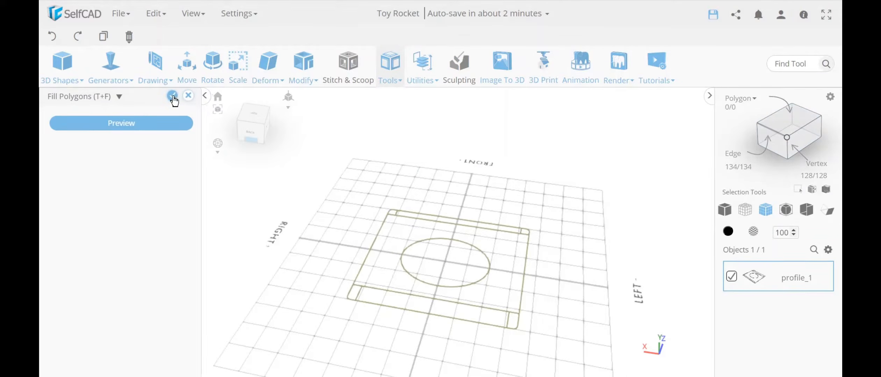
left_click(172, 96)
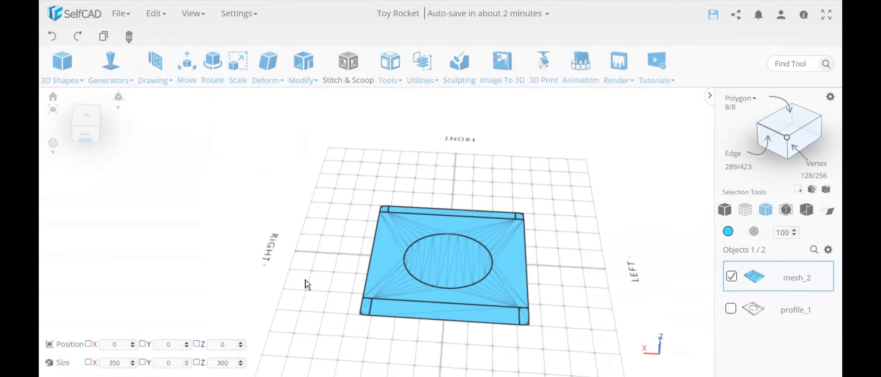
Remove the internal triangulation edges from the two narrow strips at the filled mesh's front and back with Edit Details
mouse_move(305, 280)
right_mouse_down()
mouse_move(315, 289)
mouse_move(311, 283)
right_mouse_up()
right_click_drag(563, 375, 412, 361)
scroll(360, 308, "up", 5)
scroll(378, 311, "up", 2)
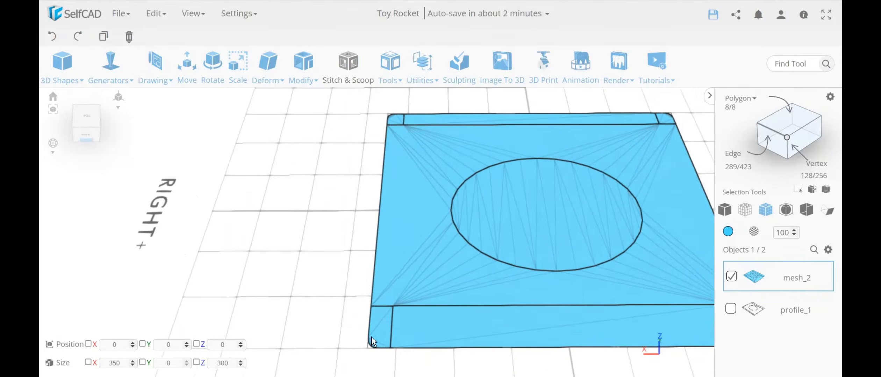
scroll(524, 350, "down", 5)
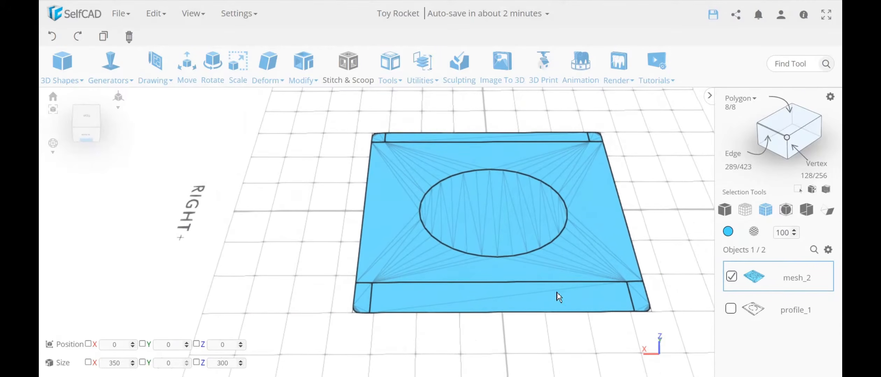
left_click(303, 65)
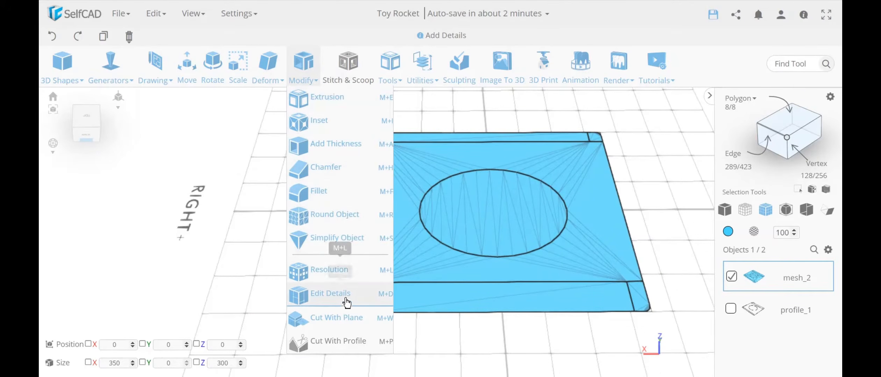
left_click(348, 305)
left_click(114, 127)
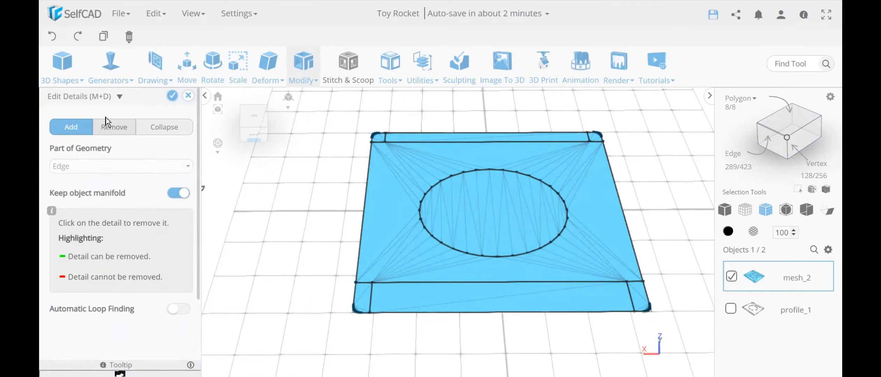
left_click(529, 298)
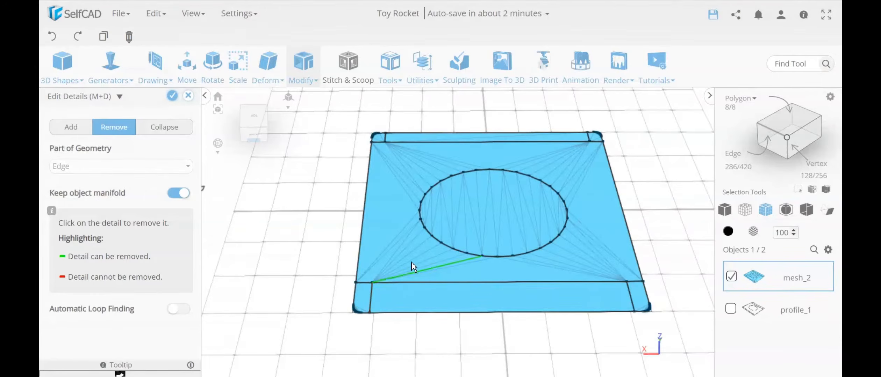
left_click(446, 141)
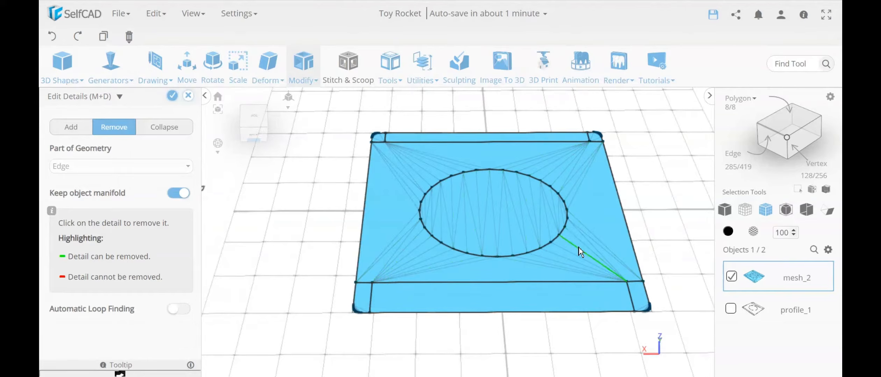
right_click_drag(452, 337, 458, 262)
right_click_drag(489, 94, 496, 143)
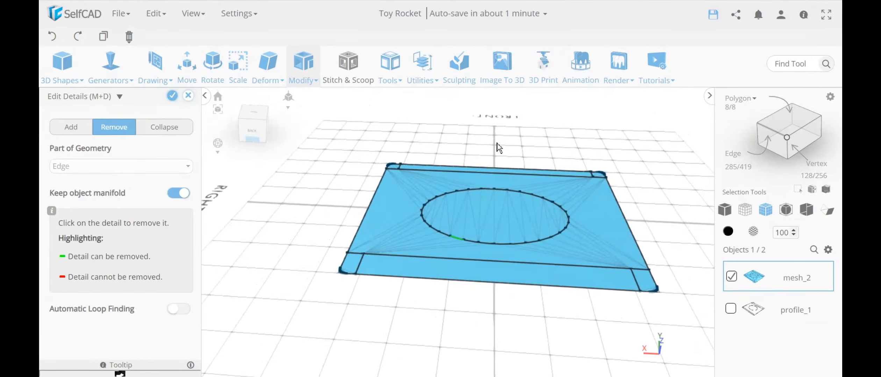
left_click(172, 95)
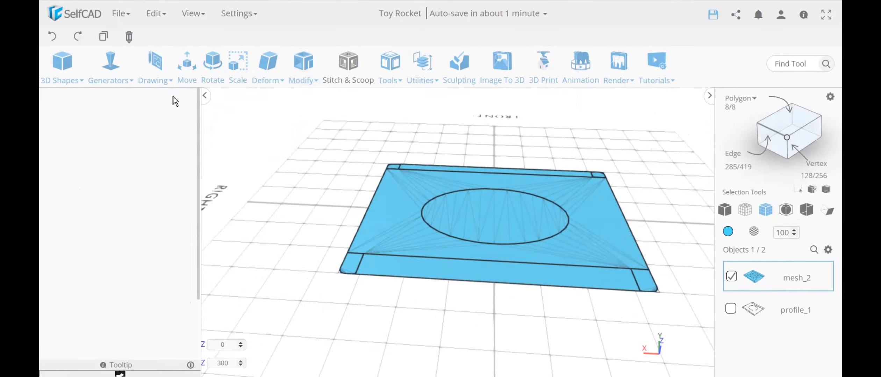
Select the central ellipse polygon using part selection and delete it from the filled mesh
left_click(789, 120)
left_click(830, 97)
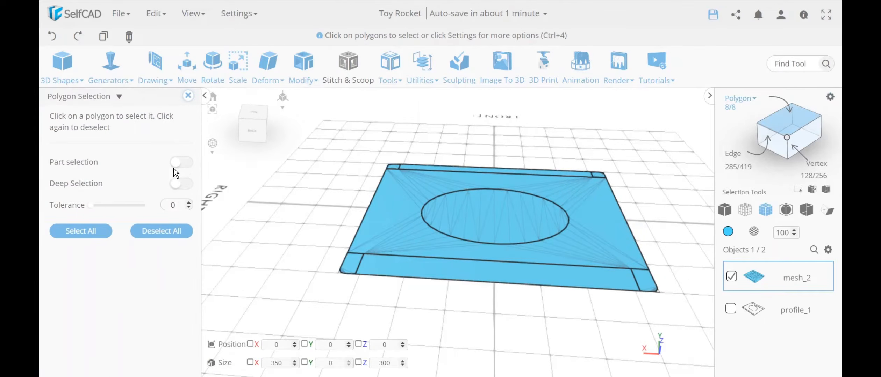
left_click(188, 169)
left_click(522, 227)
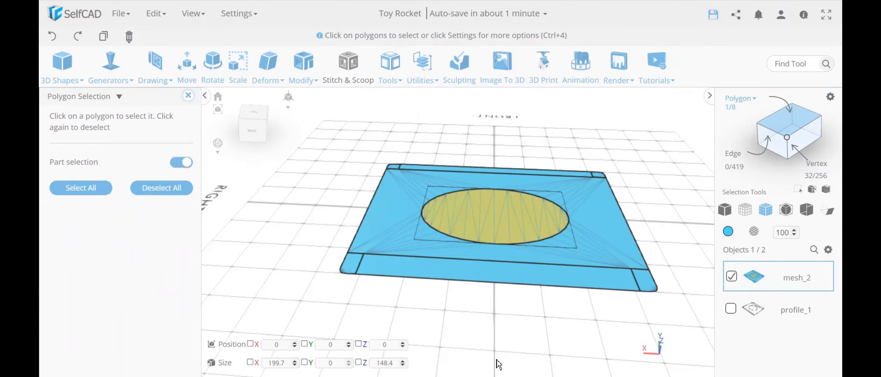
key("Delete")
key("Return")
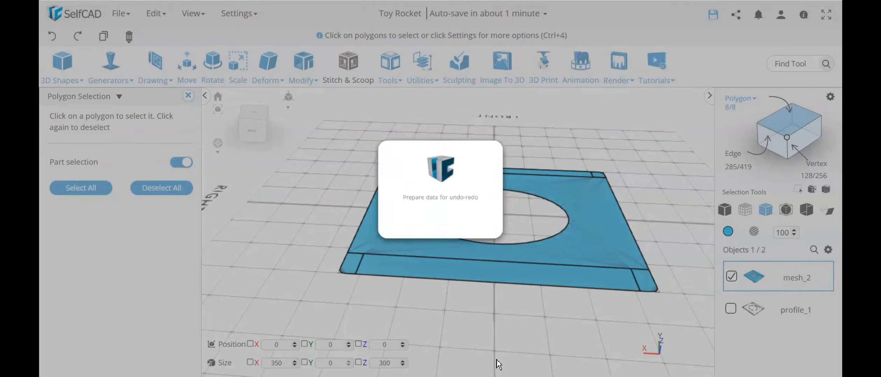
left_click(188, 99)
Preview a 200 extrusion of the whole mesh with the elliptical hole and discard it
left_click(303, 62)
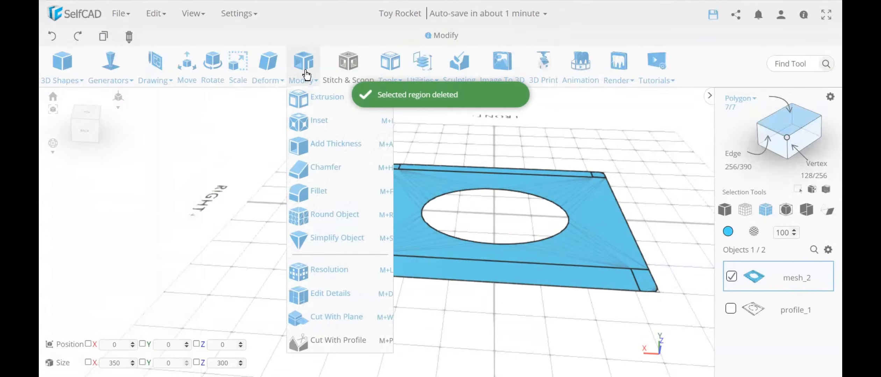
left_click(316, 105)
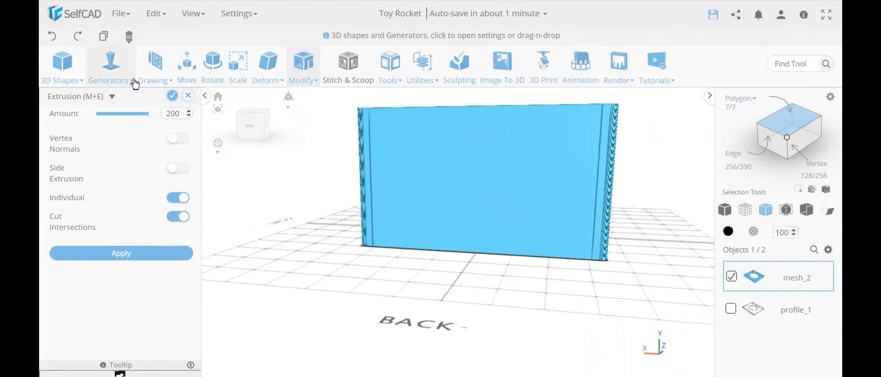
left_click(188, 96)
left_click(436, 217)
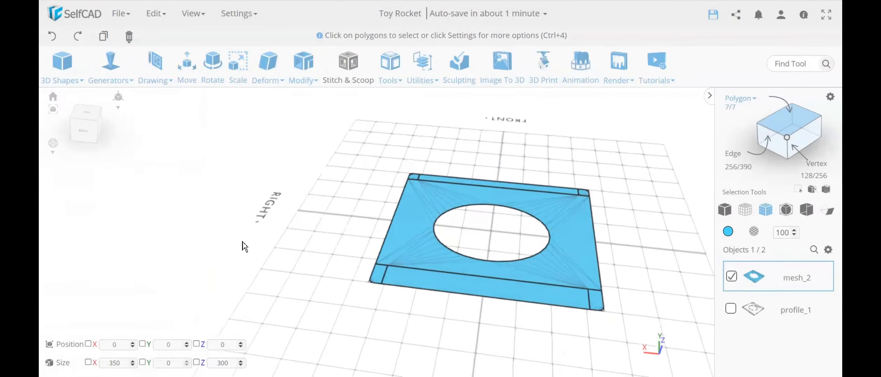
Preview adding a thickness of 20 with connections to the mesh with the elliptical hole, and discard the change
left_click(303, 62)
left_click(318, 143)
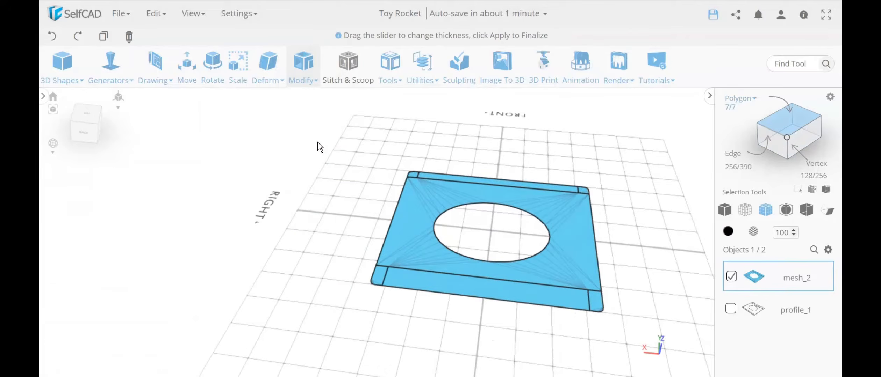
left_click(153, 241)
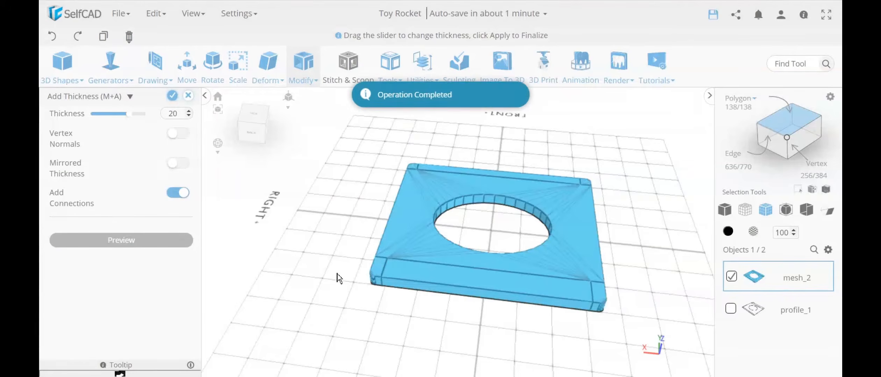
right_click_drag(337, 275, 352, 273)
left_click(187, 99)
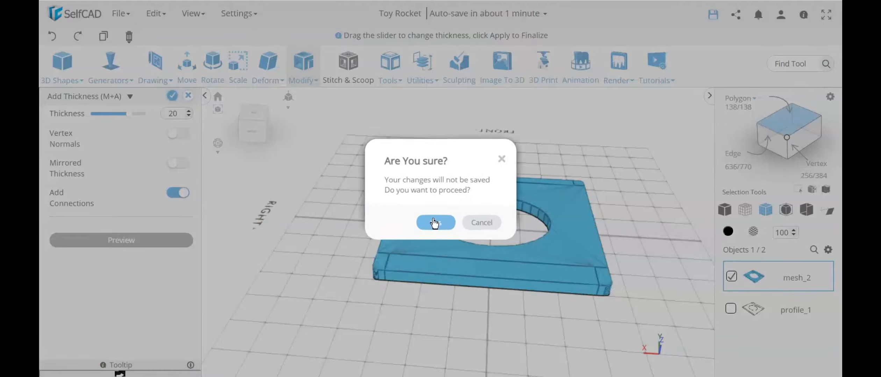
left_click(435, 220)
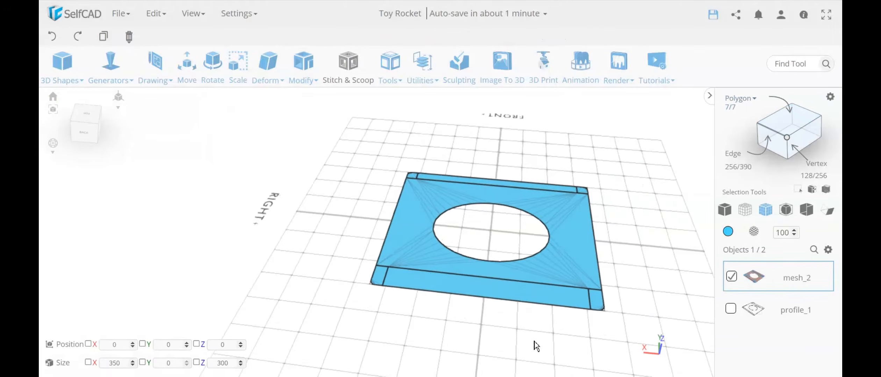
Preview extruding the mesh with the elliptical hole by 200 once more and discard the extrusion
right_click_drag(535, 346, 467, 239)
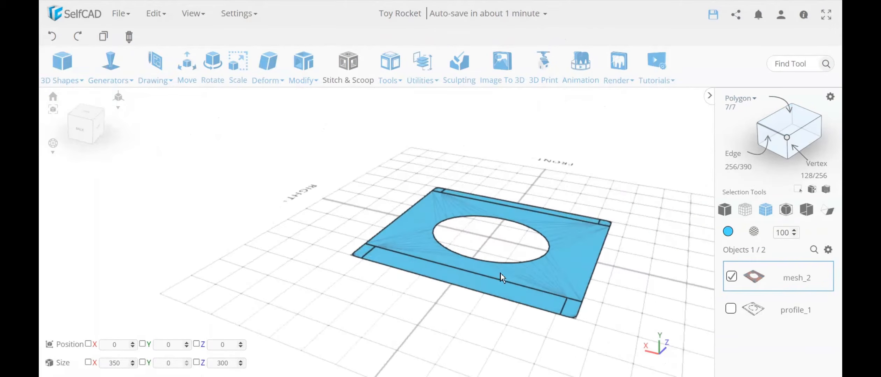
right_click_drag(408, 332, 391, 207)
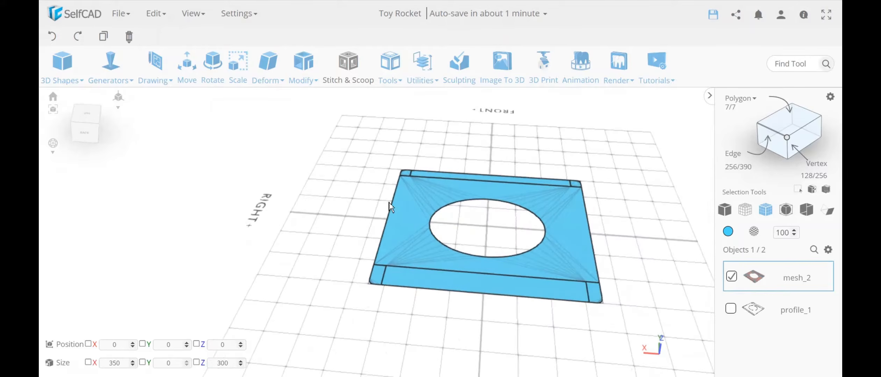
left_click(302, 62)
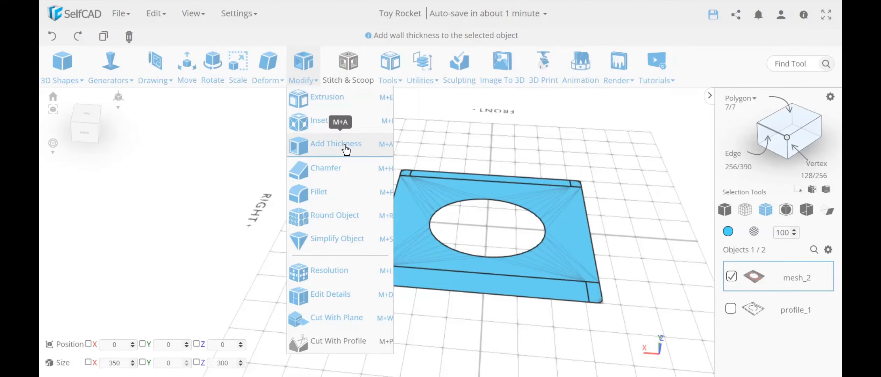
left_click(341, 99)
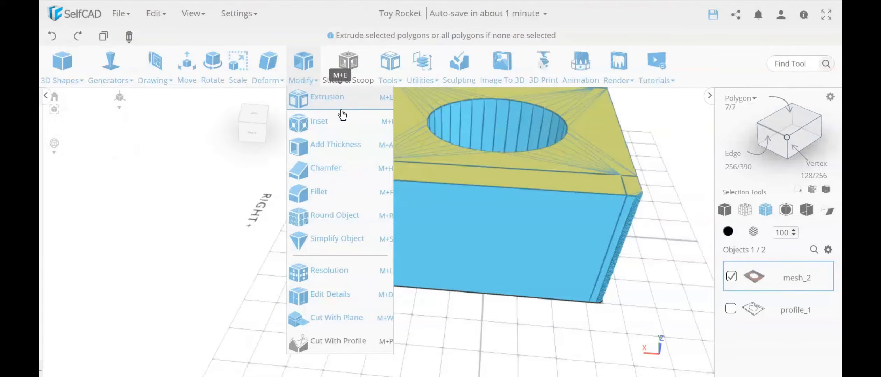
right_click_drag(488, 238, 463, 328)
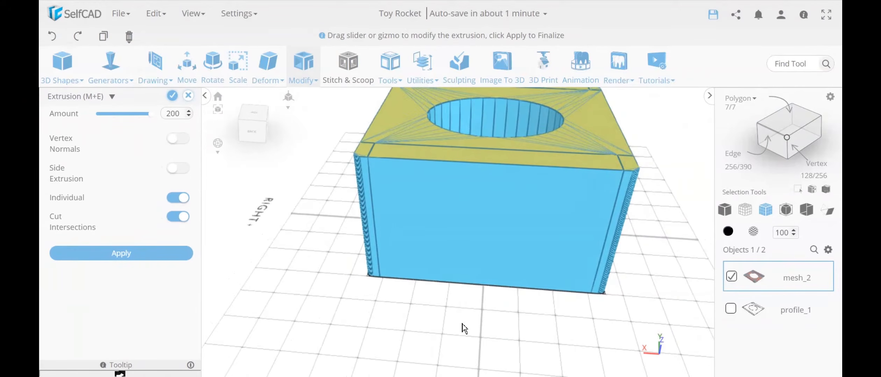
left_click(188, 95)
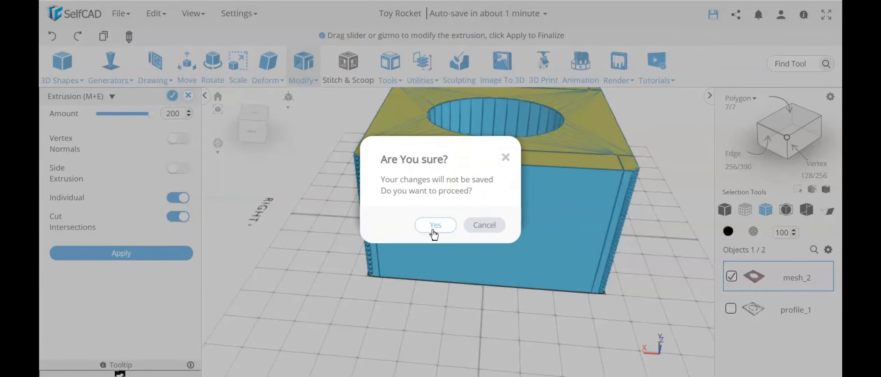
left_click(434, 227)
right_click_drag(315, 230, 320, 240)
Select both the filled mesh and the original profile and delete them from the scene
left_click_drag(526, 354, 476, 269)
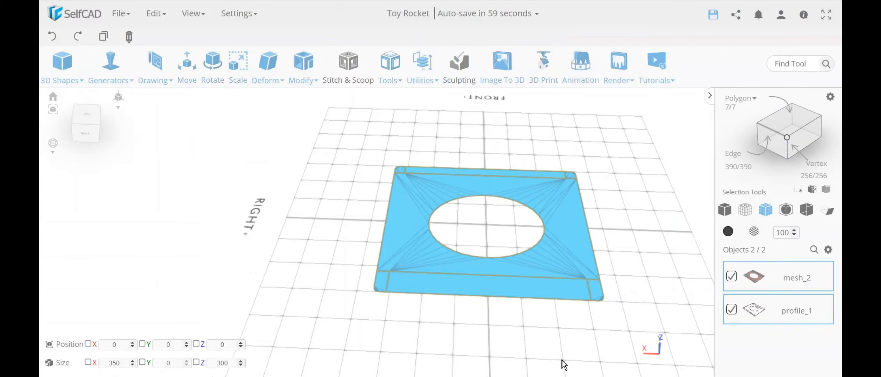
key("Delete")
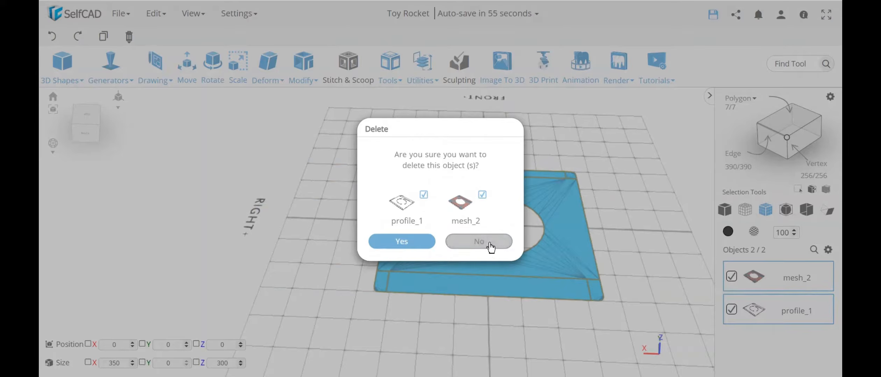
left_click(490, 245)
key("Delete")
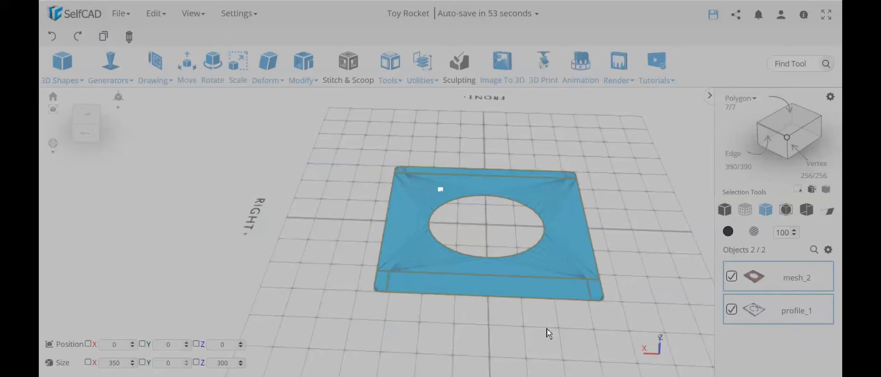
key("Return")
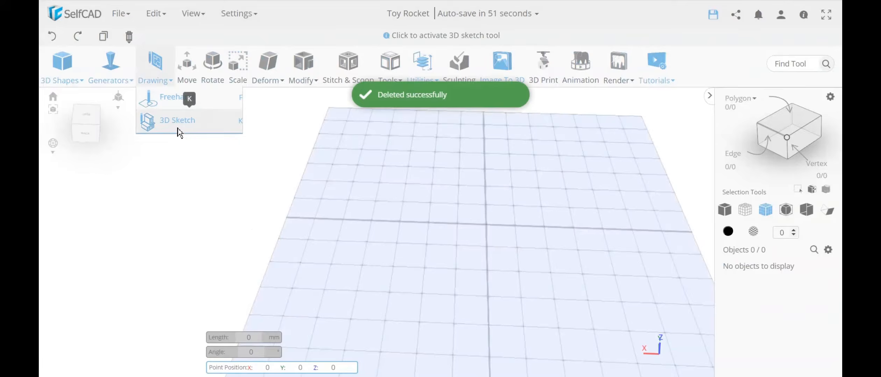
Start a 3D Sketch and draw a rectangle about 250 by 200 mm on the Bottom / Top plane
left_click(176, 128)
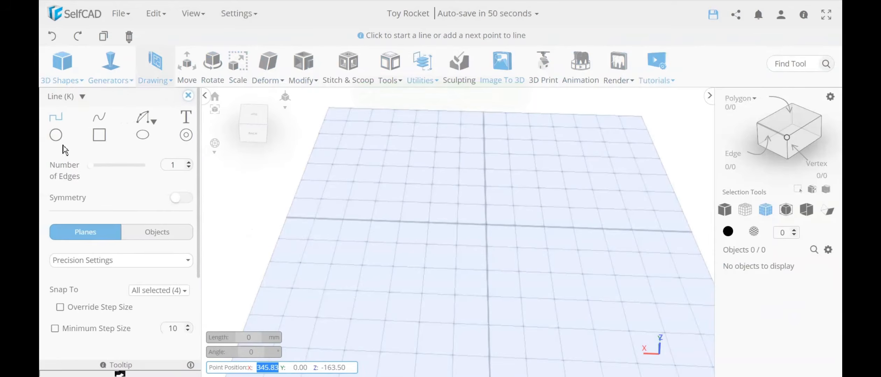
left_click(99, 135)
left_click(432, 203)
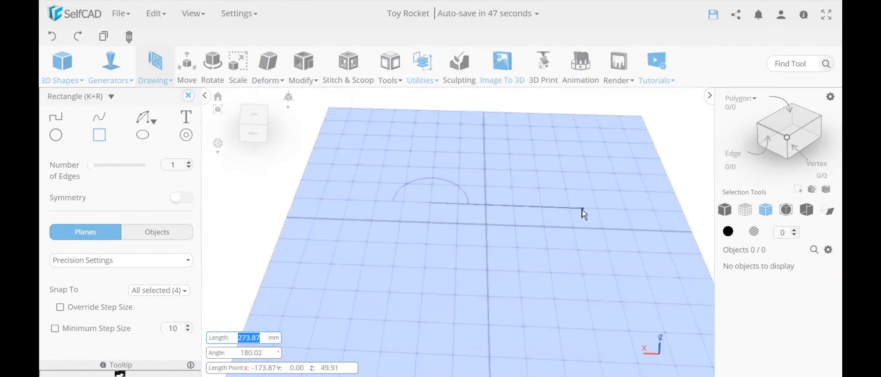
left_click(571, 209)
left_click(587, 300)
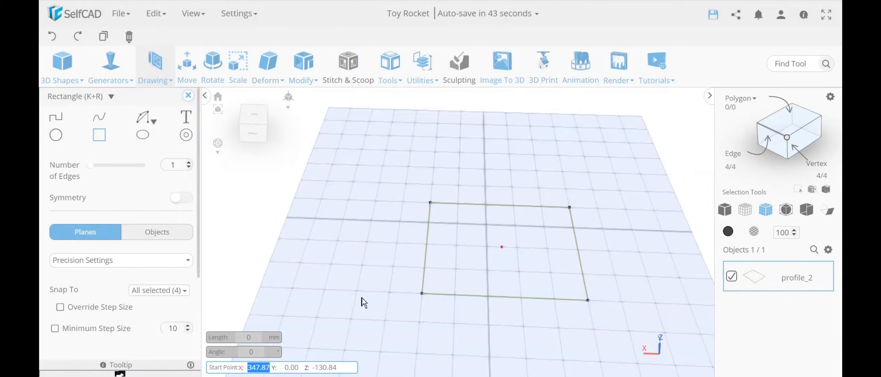
Set the offset of the Bottom / Top sketch plane to 200
scroll(171, 269, "down", 2)
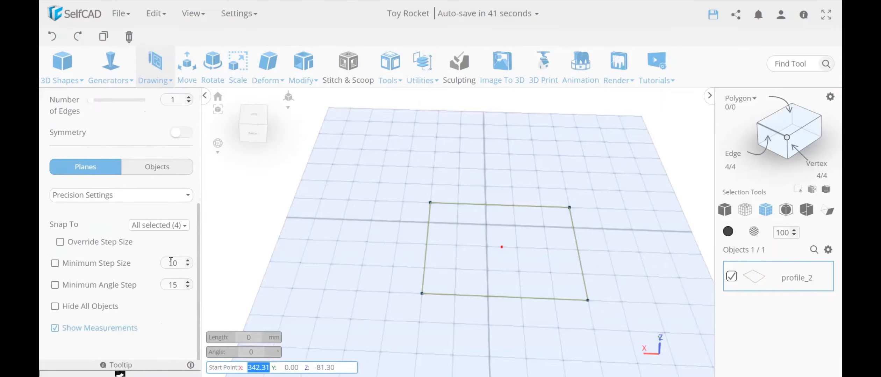
left_click(113, 204)
left_click(104, 213)
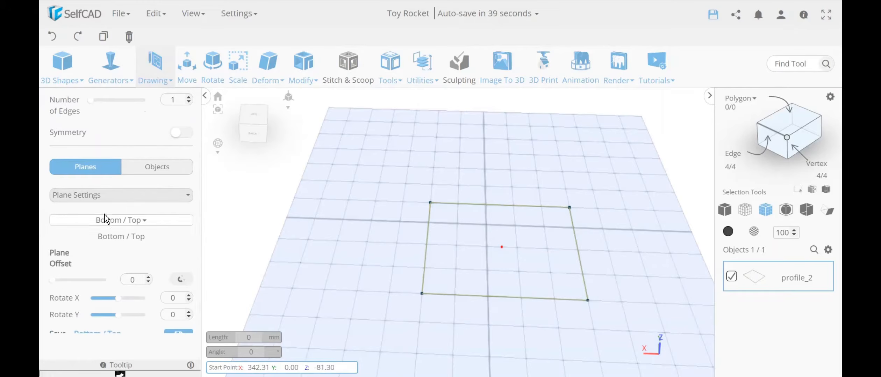
double_click(133, 281)
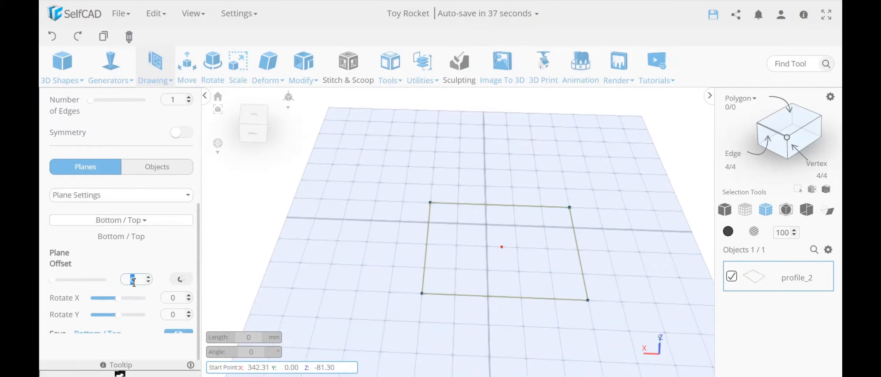
key("Return")
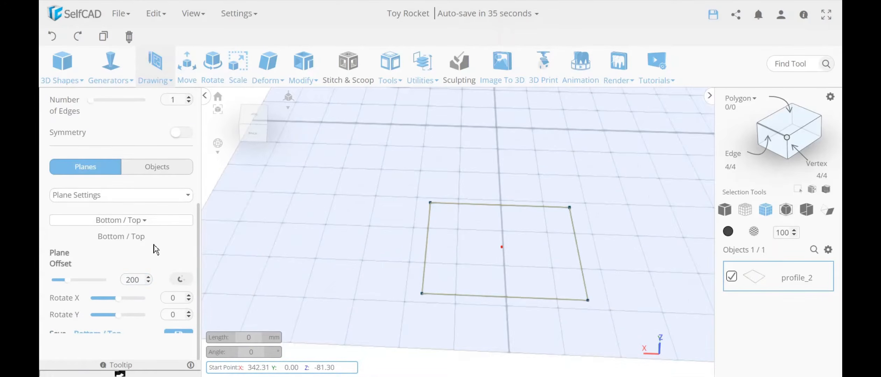
In an orthographic top view, draw a matching rectangle on the offset plane, snapped to opposite corners of the lower rectangle
left_click(254, 115)
mouse_move(293, 102)
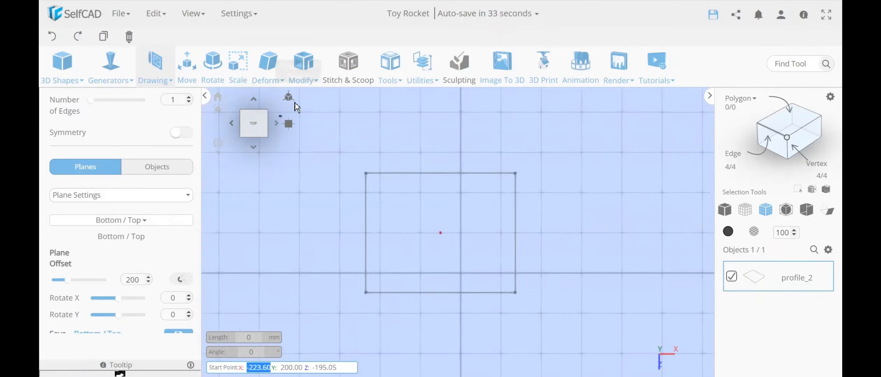
left_click(291, 125)
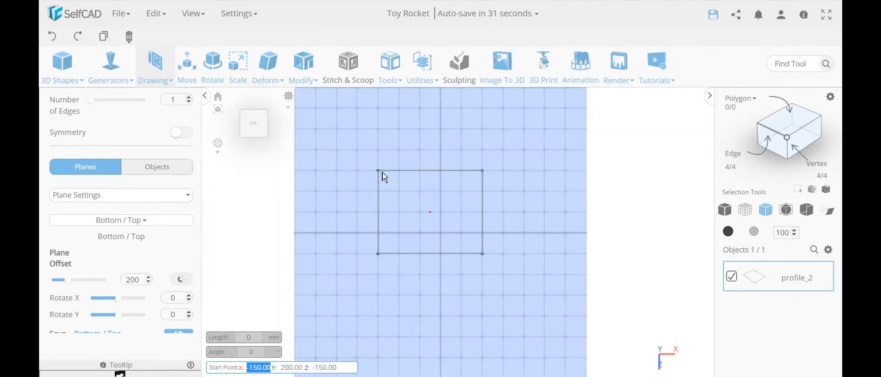
left_click(379, 172)
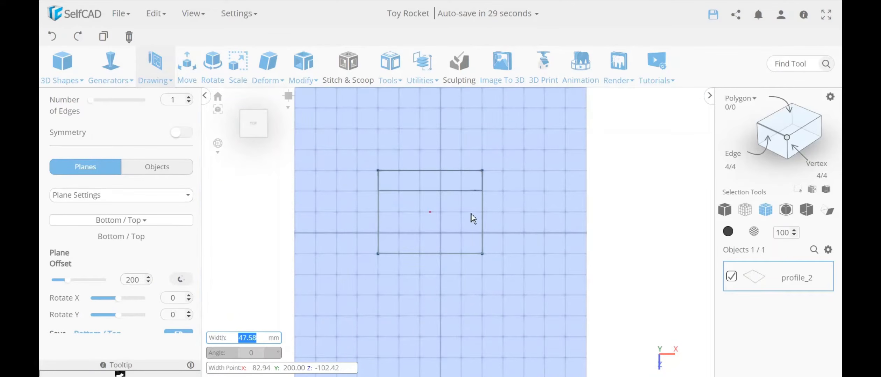
left_click(481, 255)
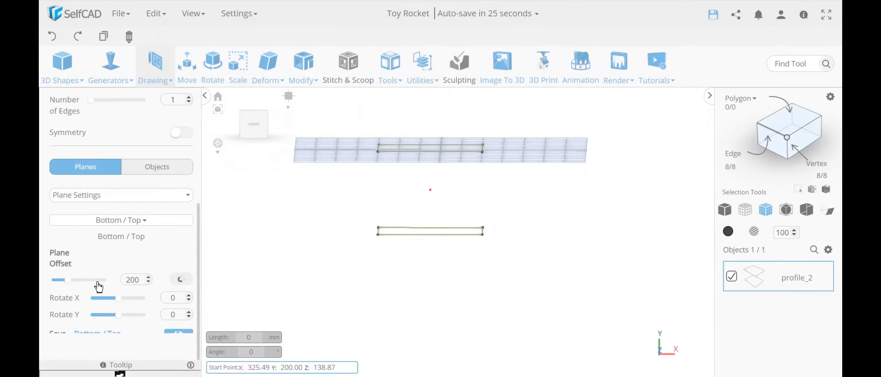
Return the plane offset to 0 and draw vertical lines joining the front corners of the two rectangles
left_click_drag(69, 280, 51, 280)
right_click_drag(441, 319, 449, 332)
scroll(118, 160, "up", 2)
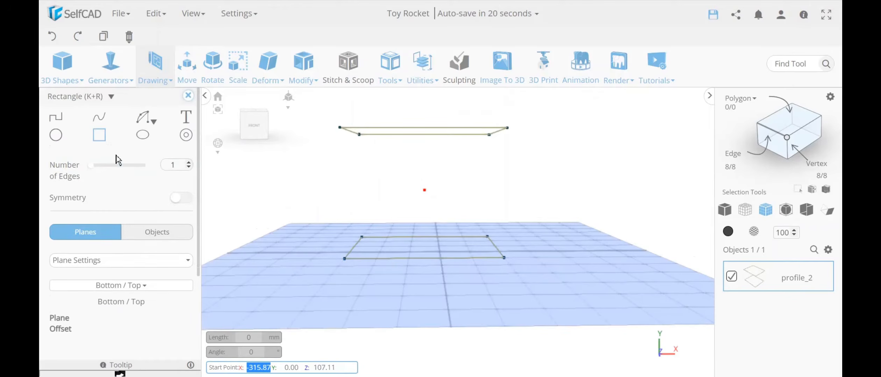
left_click(56, 117)
left_click(510, 131)
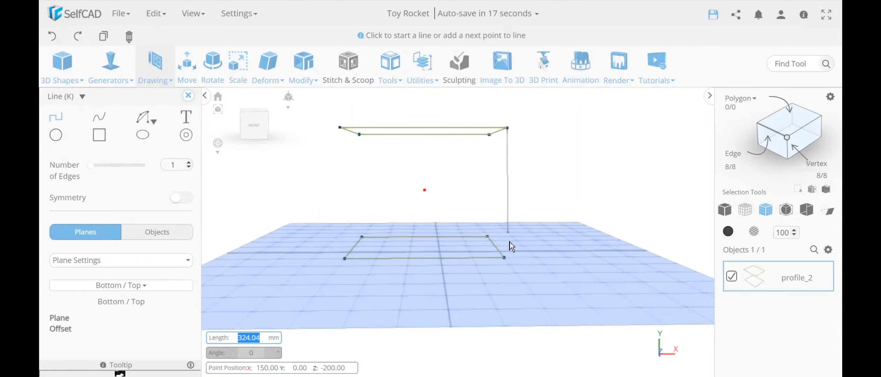
left_click(506, 259)
left_click(345, 258)
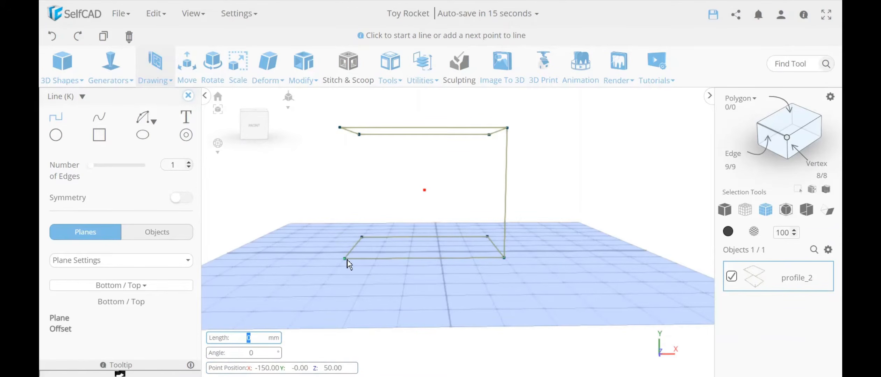
left_click(343, 128)
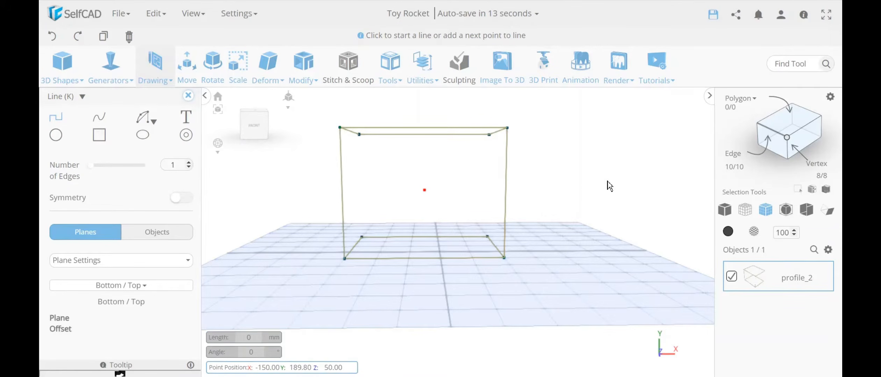
Draw vertical lines joining the two rear corner pairs of the rectangles to complete the box wireframe, and exit the sketch
right_click_drag(607, 187, 575, 137)
left_click(547, 130)
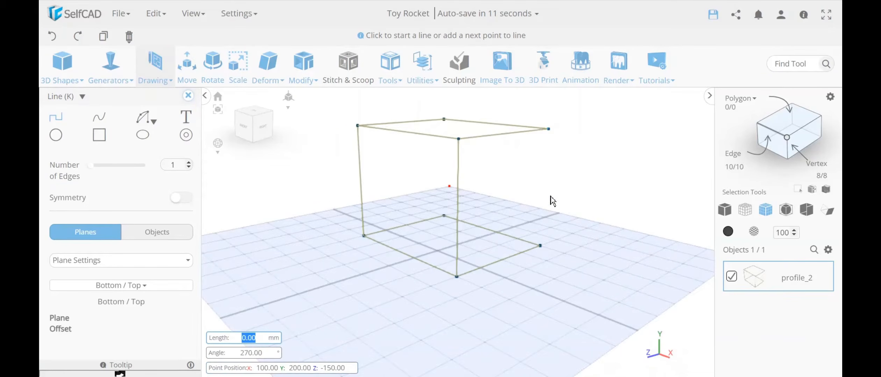
left_click(540, 246)
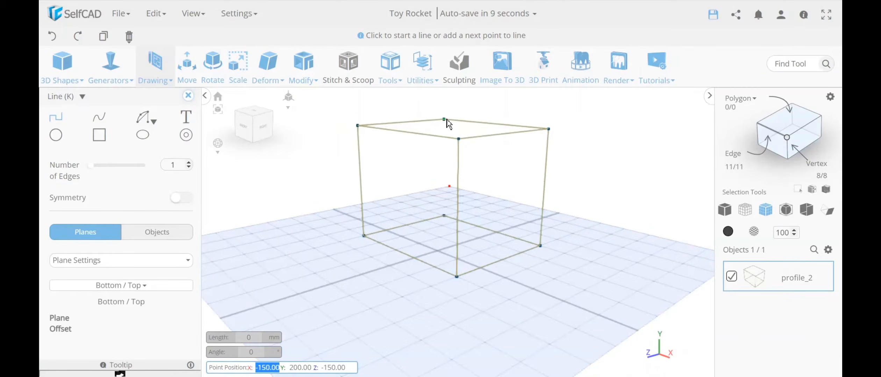
left_click(444, 120)
left_click(444, 216)
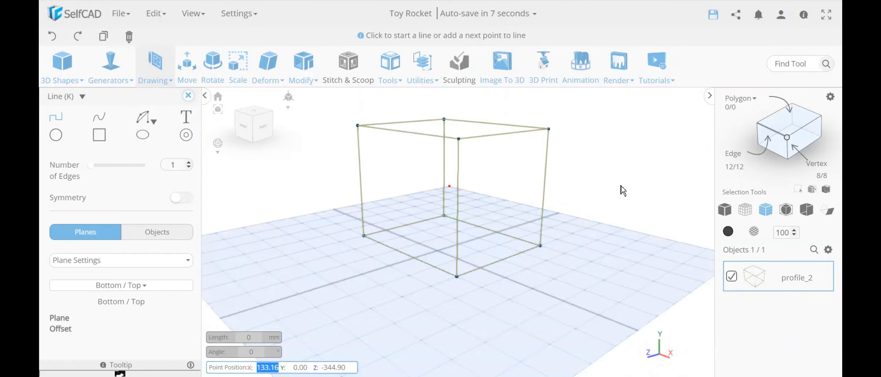
right_click_drag(621, 190, 481, 328)
right_click_drag(409, 367, 448, 363)
left_click(120, 265)
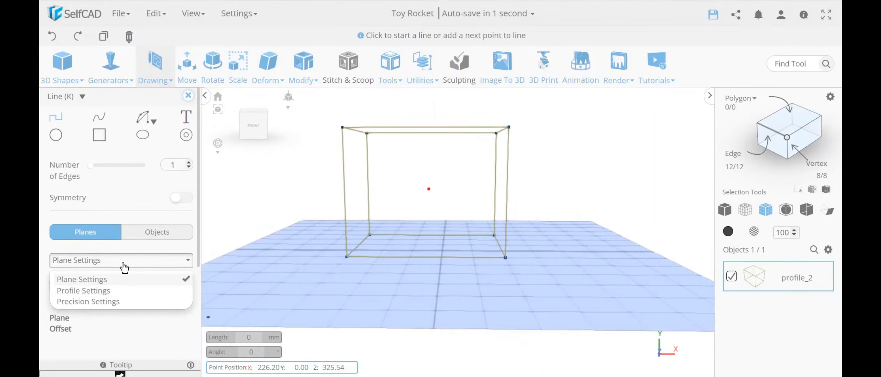
left_click(123, 265)
left_click(187, 95)
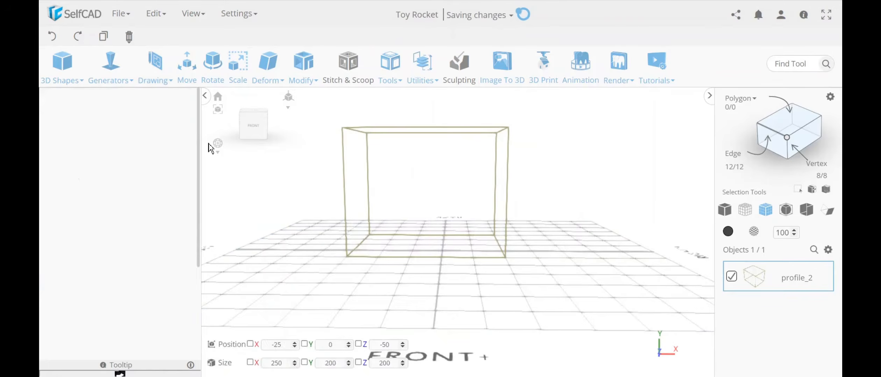
Preview filling the box wireframe's faces with Fill Polygons and Convex enabled, and cancel the fill without applying it
right_click_drag(211, 144, 272, 210)
right_click_drag(518, 240, 485, 154)
left_click(394, 68)
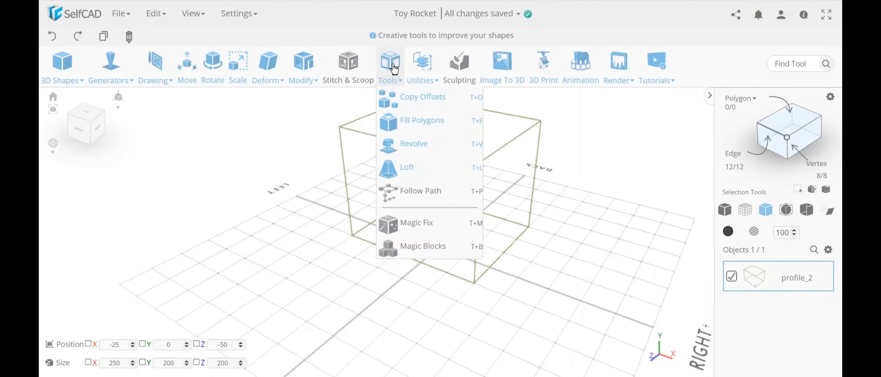
left_click(411, 122)
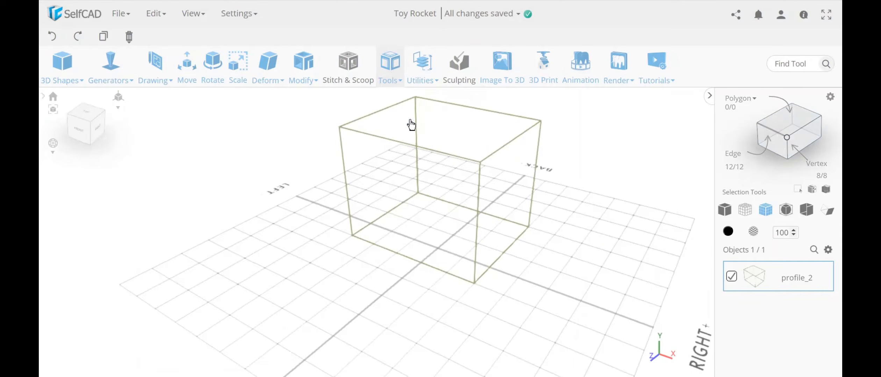
right_click_drag(468, 226, 439, 233)
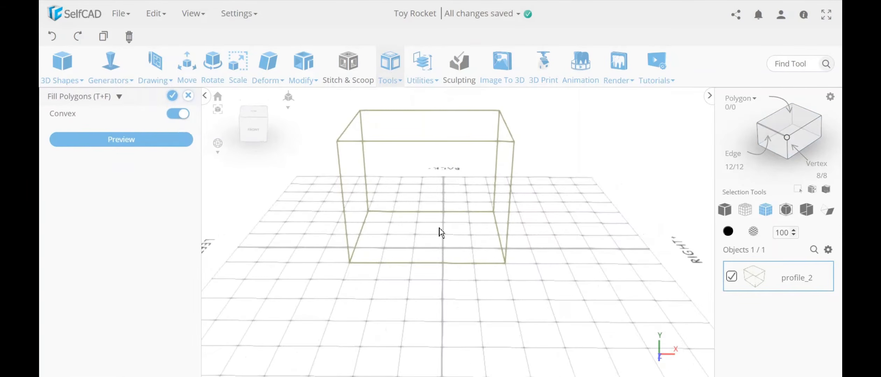
right_click_drag(432, 209, 419, 185)
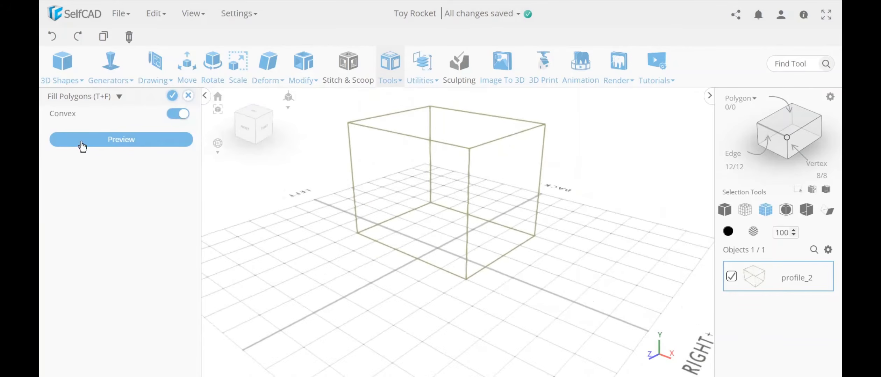
left_click(121, 140)
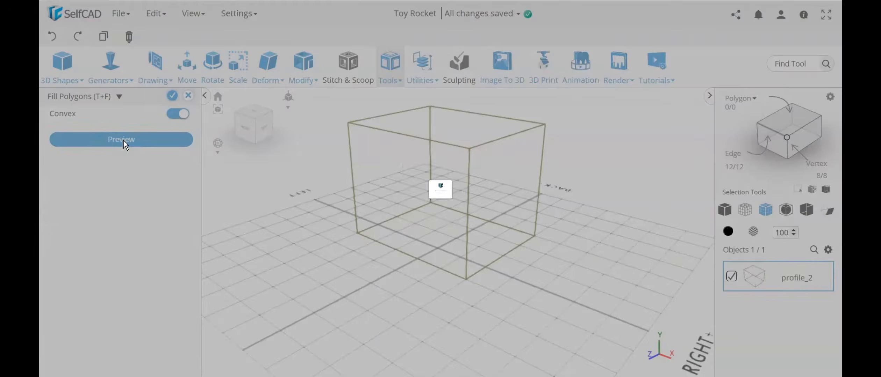
left_click_drag(308, 204, 209, 156)
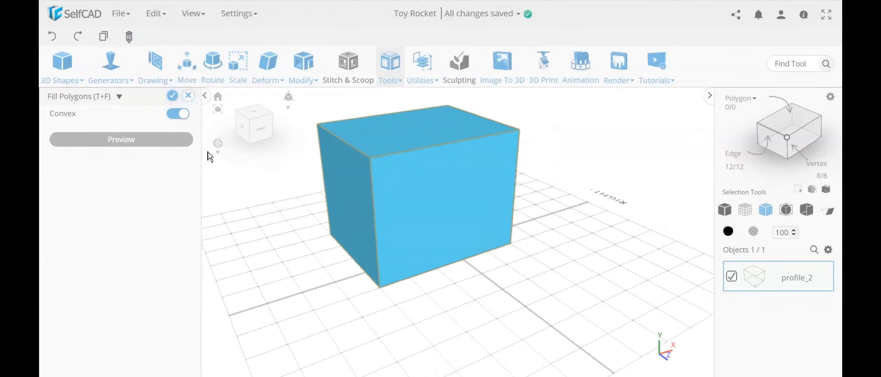
left_click(176, 118)
mouse_move(447, 224)
left_mouse_down()
mouse_move(315, 157)
mouse_move(452, 220)
left_mouse_up()
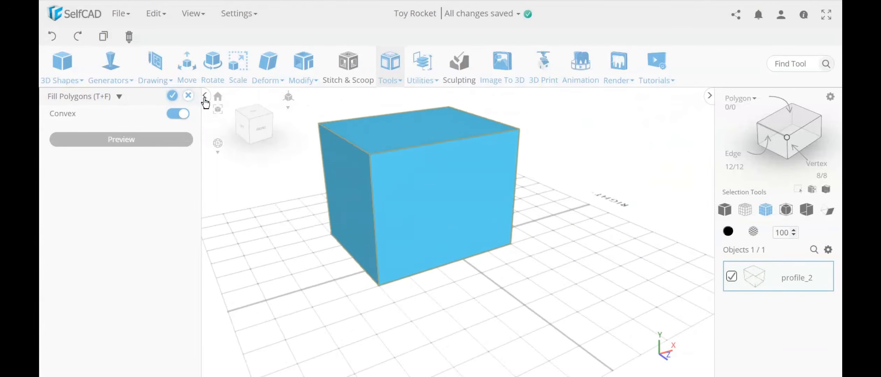
left_click(189, 98)
left_click(436, 223)
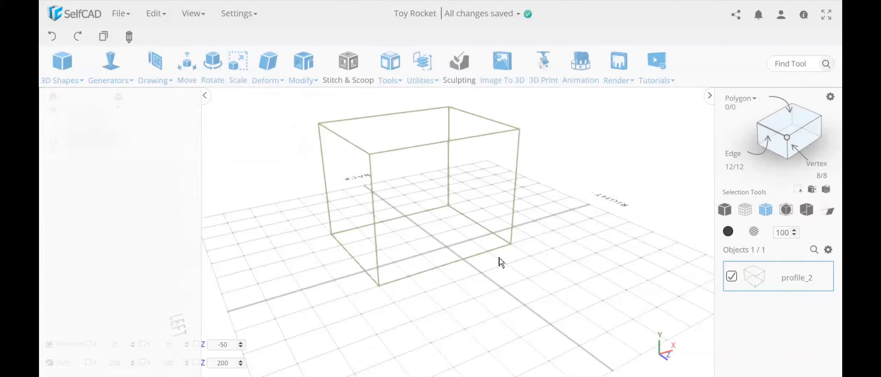
Delete the box wireframe profile_2 from the scene
left_click_drag(526, 232, 427, 214)
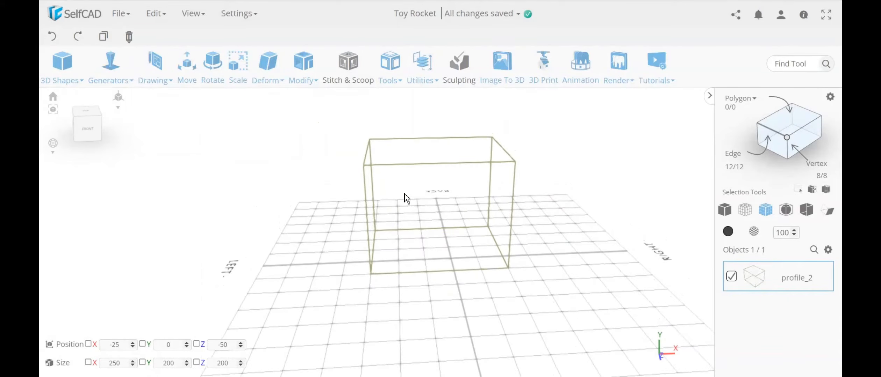
key("Delete")
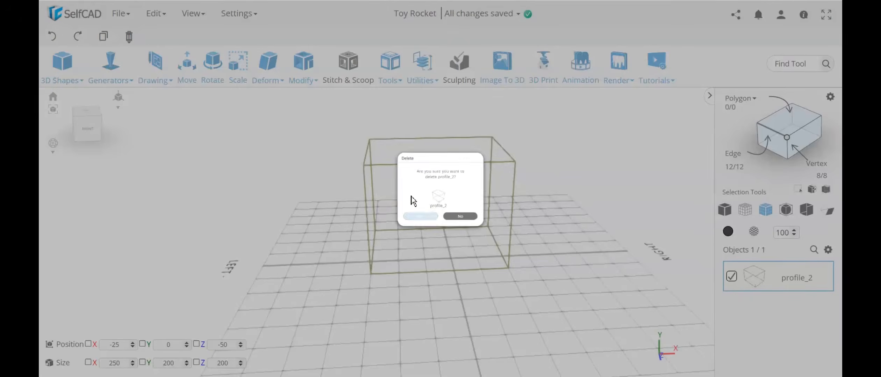
key("Return")
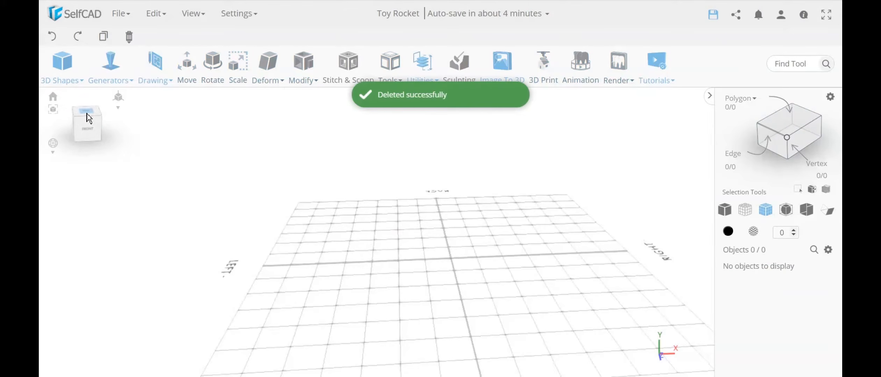
From the top view, sketch a 200 by 150 rectangle on the Bottom / Top plane and exit the sketch
left_click(86, 111)
mouse_move(169, 74)
left_click(186, 125)
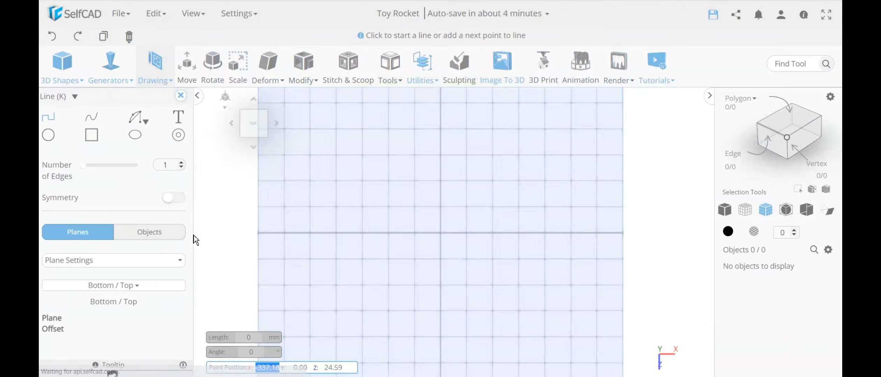
left_click(99, 135)
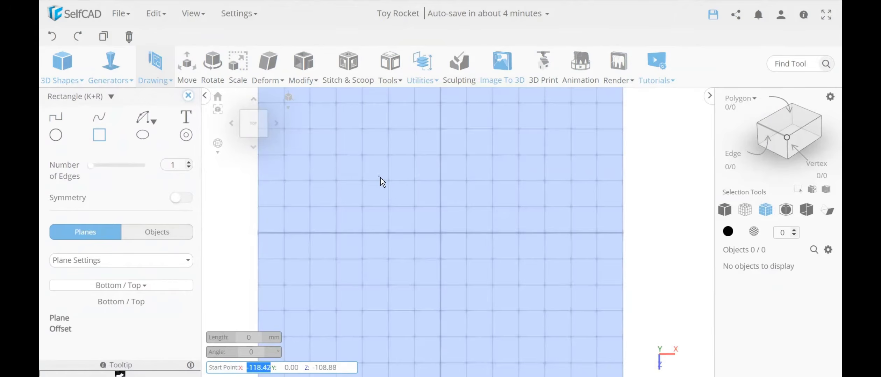
left_click(386, 181)
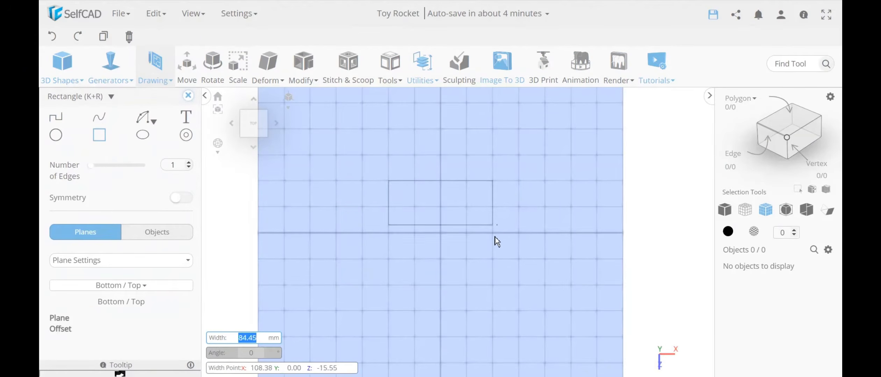
left_click(493, 259)
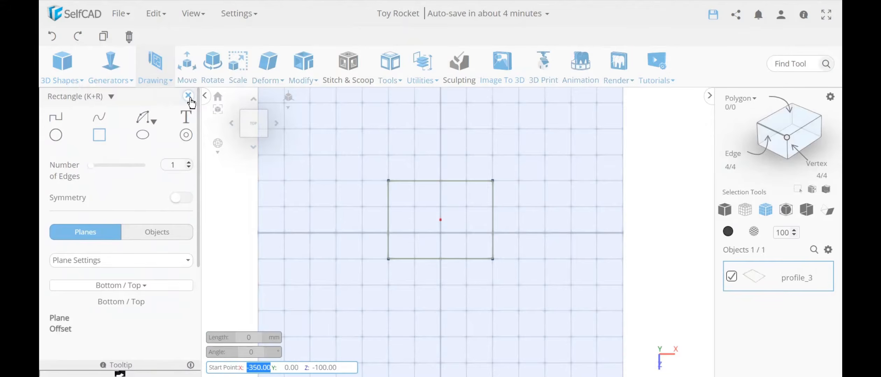
left_click(188, 96)
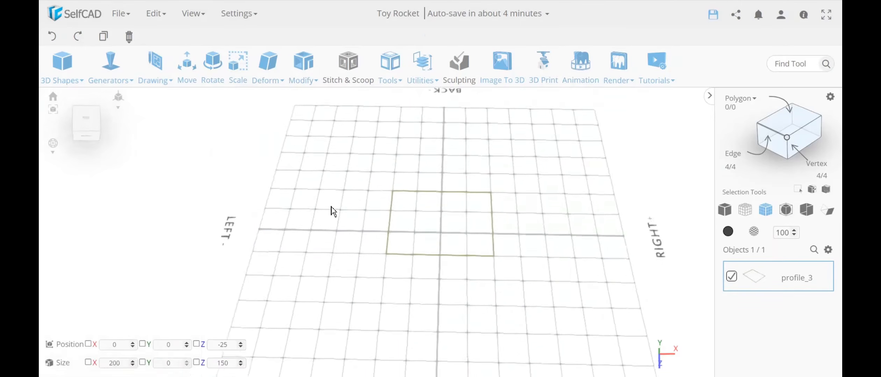
Extrude the rectangle by 200 with Create Mesh turned off to make a wireframe box
left_click(303, 64)
left_click(317, 99)
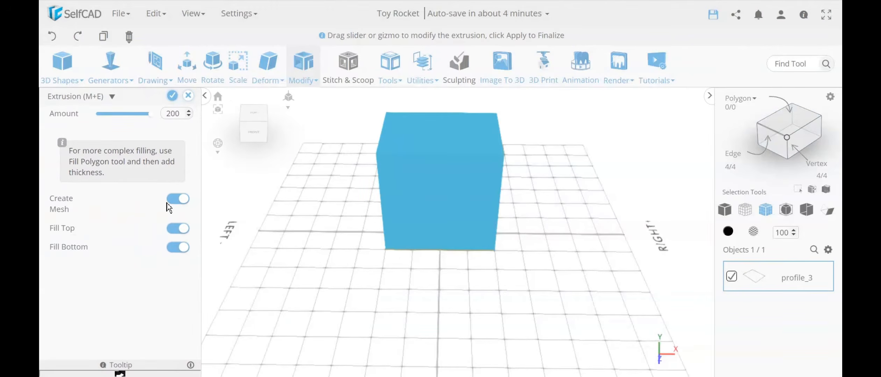
left_click(175, 200)
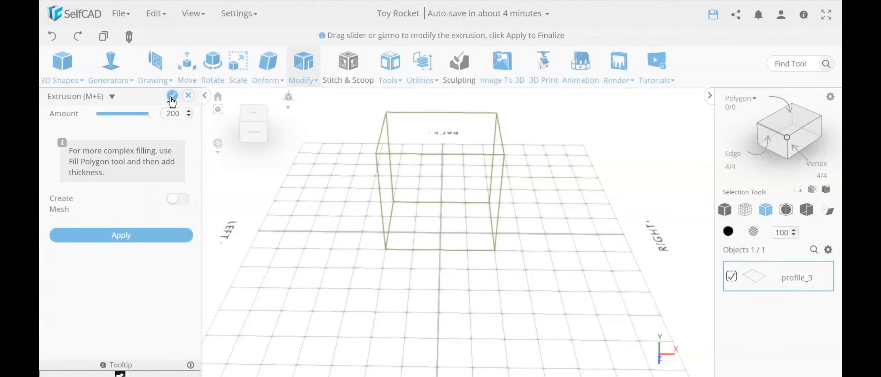
left_click(171, 96)
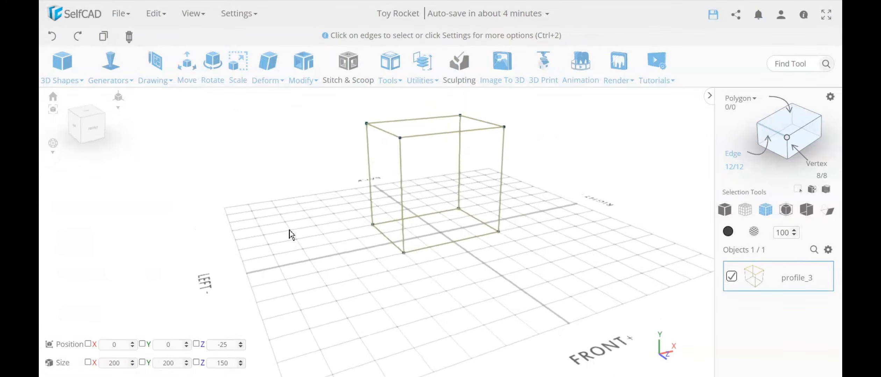
Examine the extruded wireframe box from above, the front and the sides
left_click_drag(290, 234, 264, 252)
left_click_drag(575, 253, 429, 199)
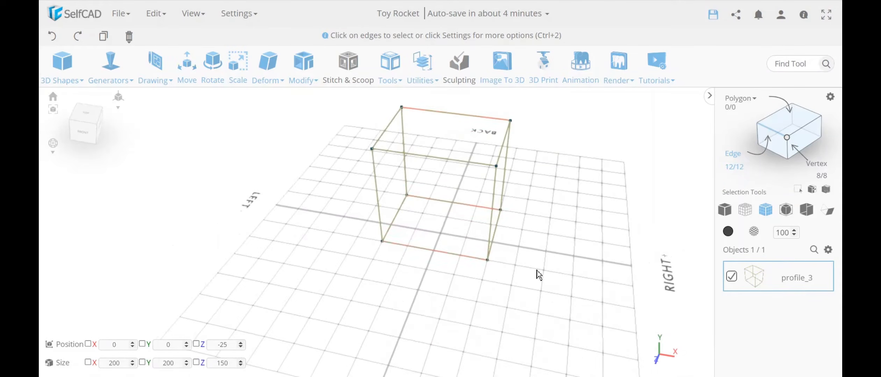
left_click_drag(538, 275, 264, 186)
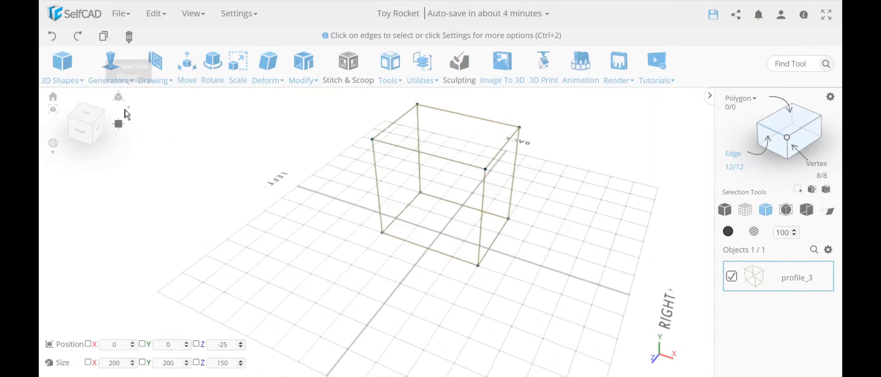
left_click(156, 80)
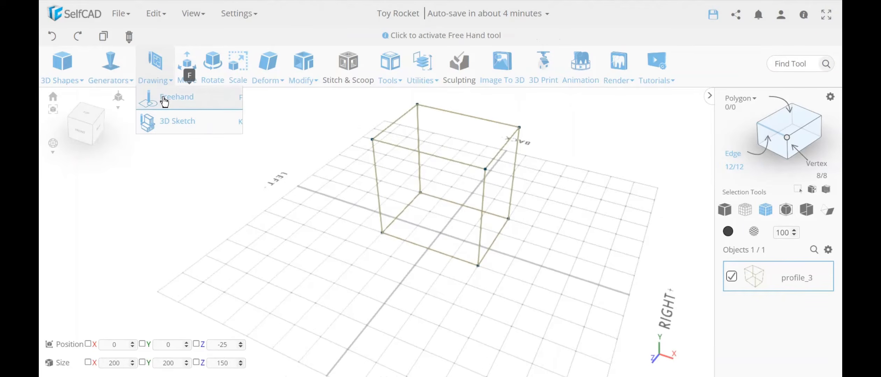
left_click_drag(323, 243, 343, 294)
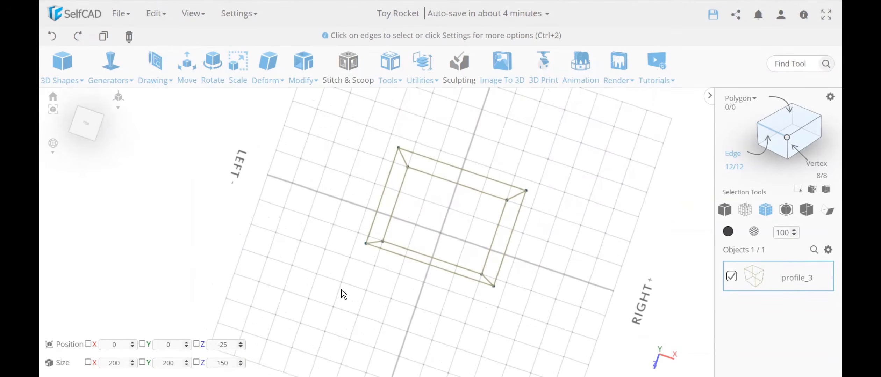
left_click_drag(526, 244, 496, 244)
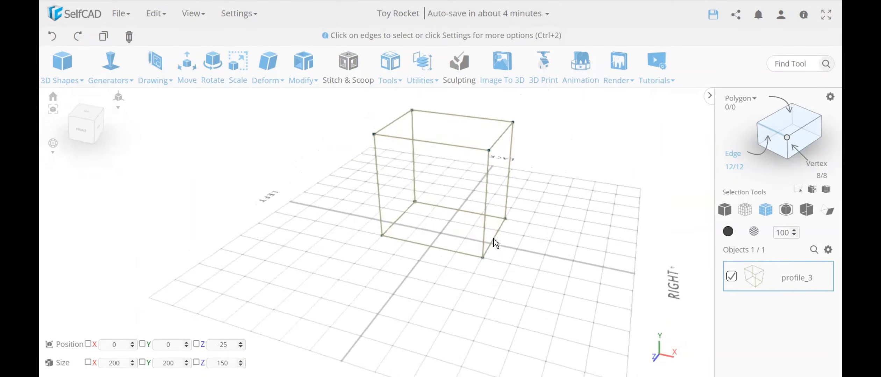
left_click_drag(555, 191, 433, 269)
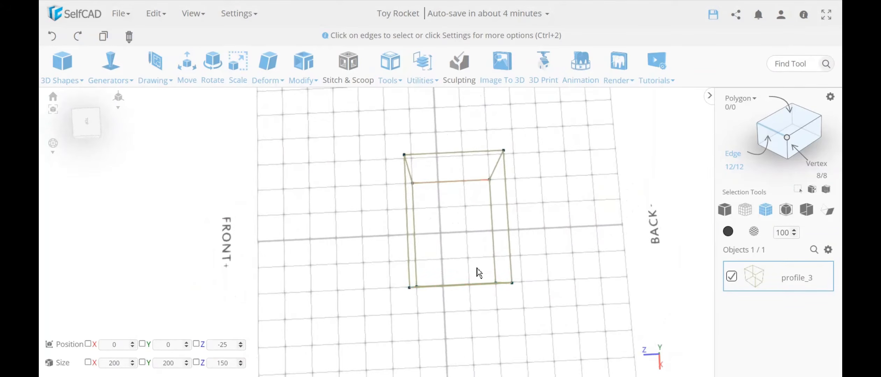
left_click_drag(421, 337, 489, 83)
left_click_drag(443, 273, 543, 292)
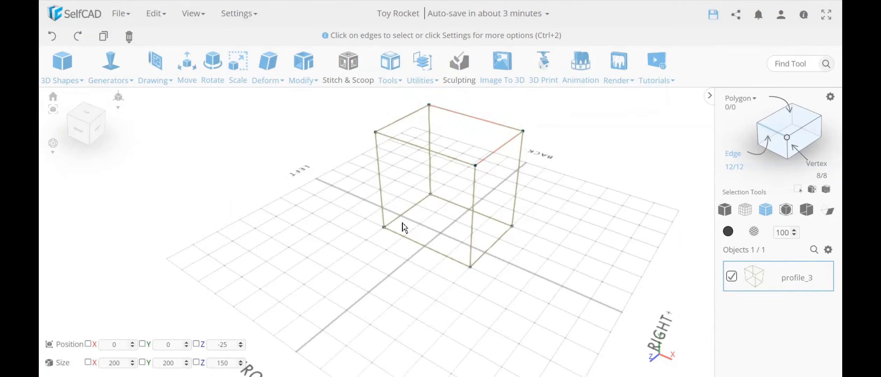
left_click_drag(405, 227, 376, 215)
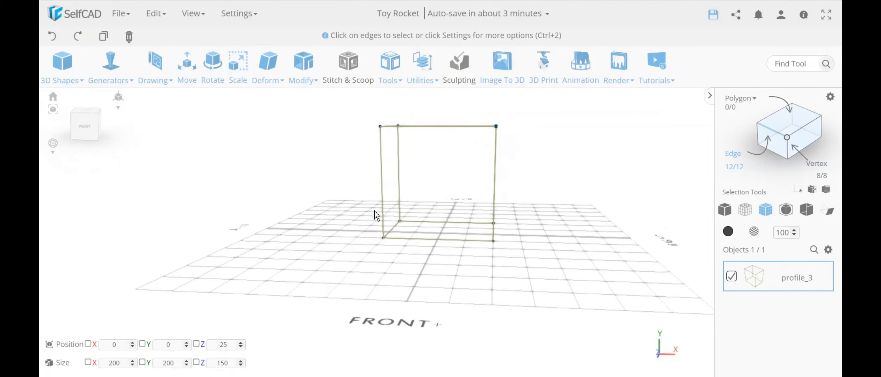
In the front view, start a 3D sketch with the Back / Front plane as the drawing plane and Bottom / Top disabled
left_click(86, 138)
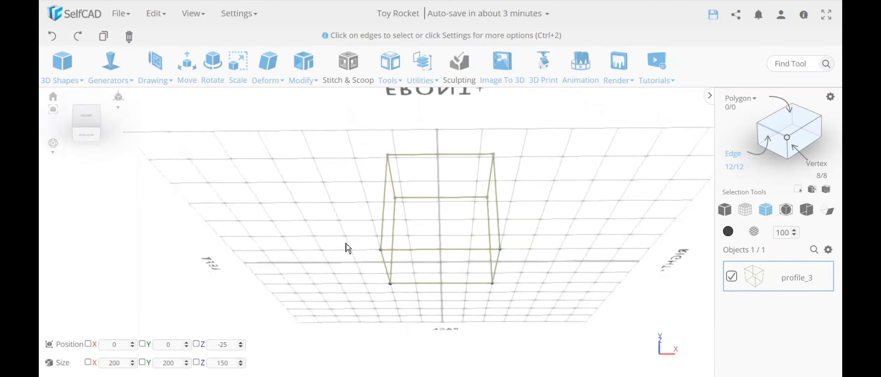
left_click(85, 123)
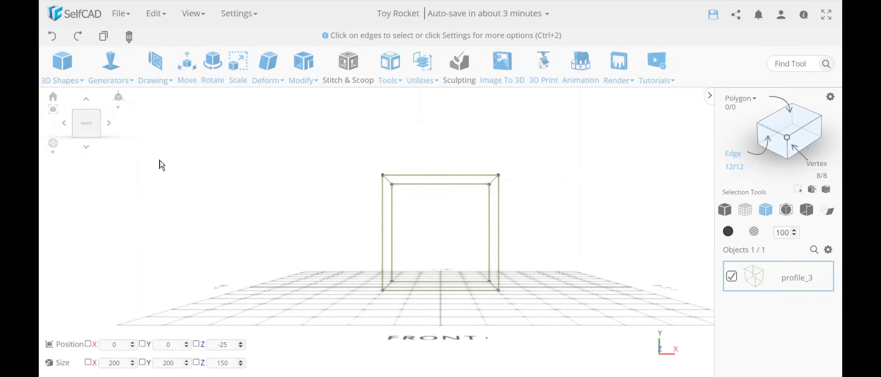
left_click(154, 61)
left_click(165, 125)
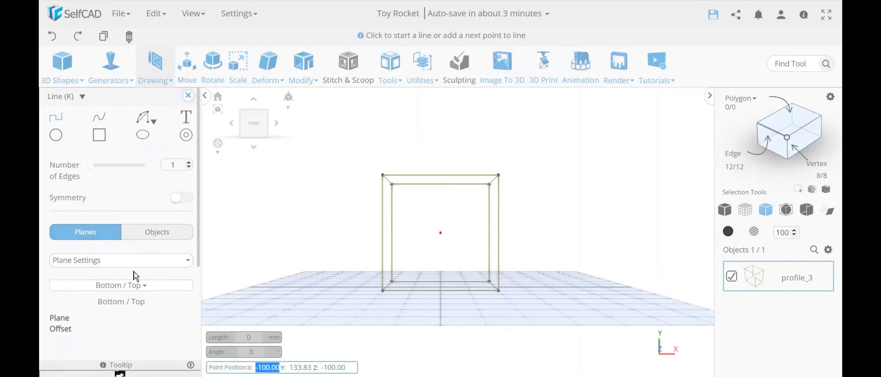
left_click(128, 285)
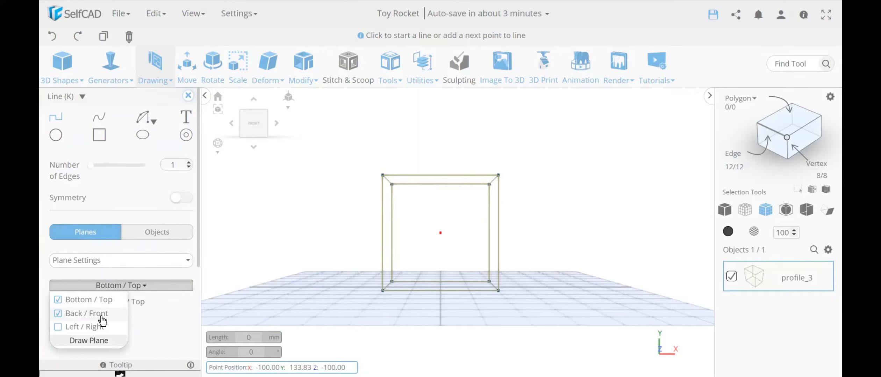
left_click(109, 314)
left_click(60, 301)
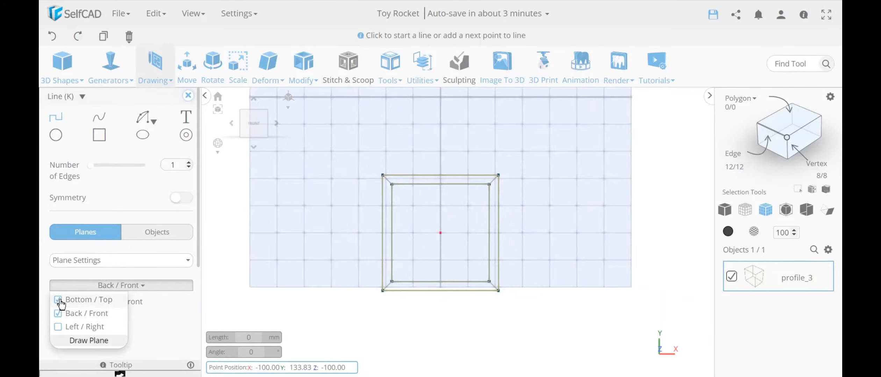
left_click(170, 305)
Snap the Back / Front plane's offset to the upper front edge of the box
scroll(119, 342, "down", 2)
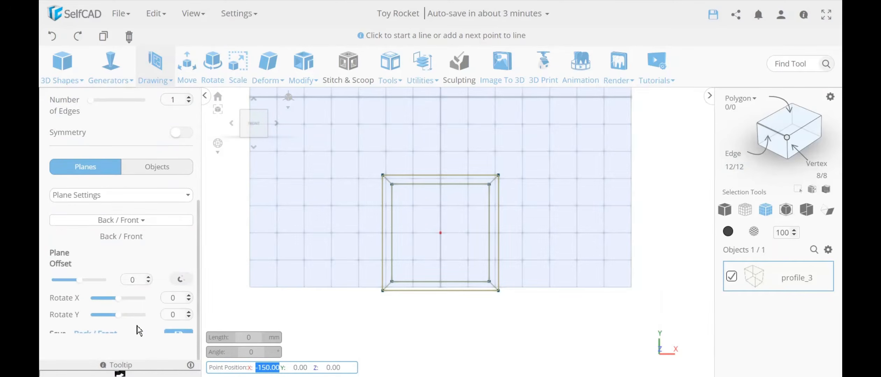
left_click(181, 279)
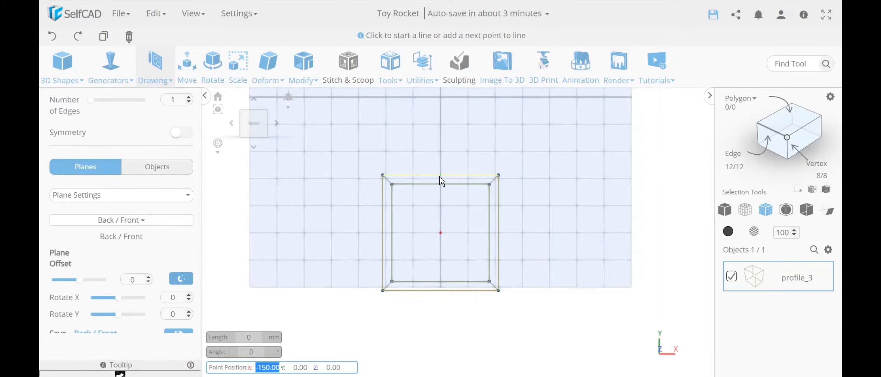
left_click(440, 177)
Draw a square two grid cells wide and high, centred inside the box's front face on the offset plane
scroll(66, 101, "up", 2)
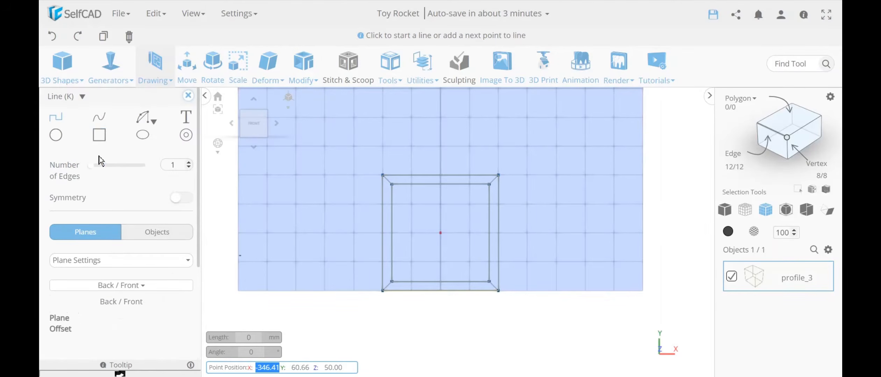
left_click(101, 137)
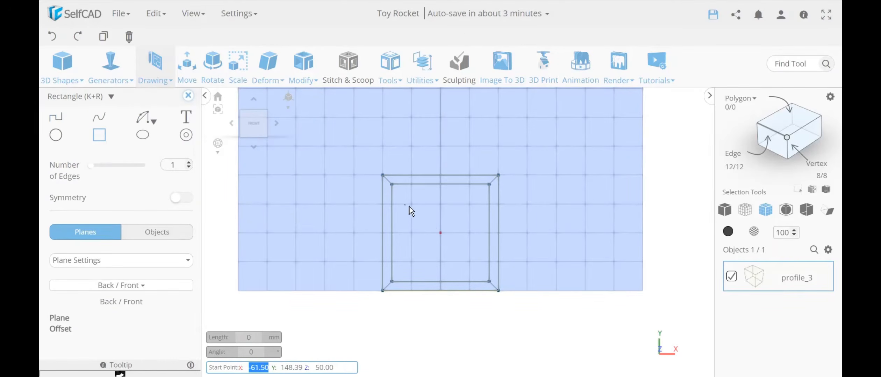
left_click(411, 205)
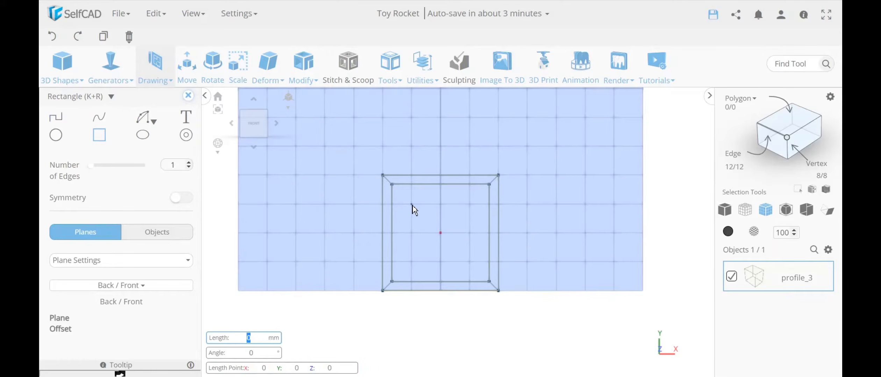
left_click(470, 262)
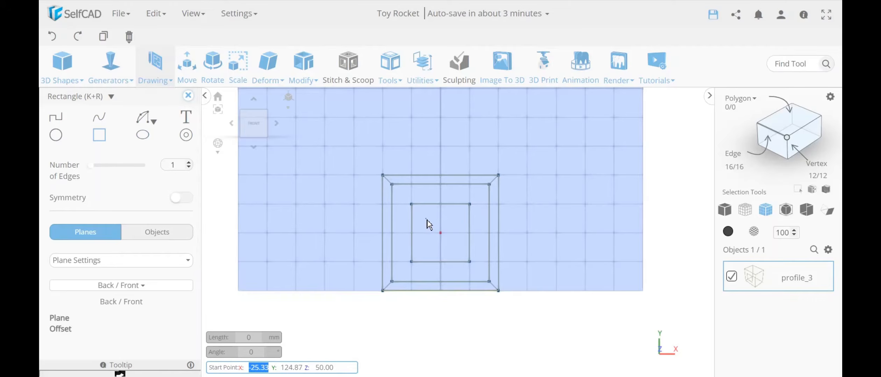
Start a smaller rectangle inside the square on the box's front face
left_click(426, 219)
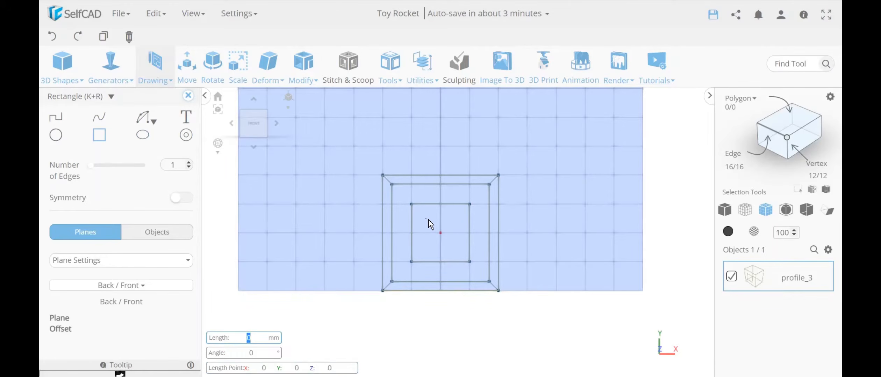
Draw a rectangle about 51 by 54 mm on the Back/Front plane, inside the smaller square, and finish drawing
left_click(456, 220)
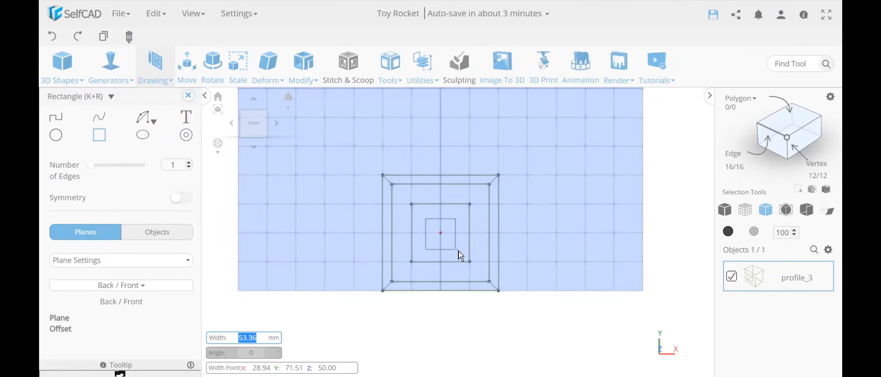
left_click(458, 251)
left_click(188, 96)
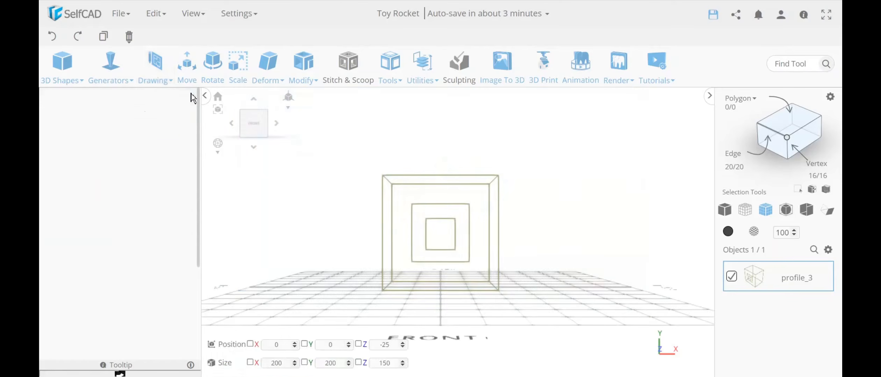
Fill the whole wireframe box profile into a solid mesh using Fill Polygons with Convex enabled
left_click_drag(272, 242, 441, 242)
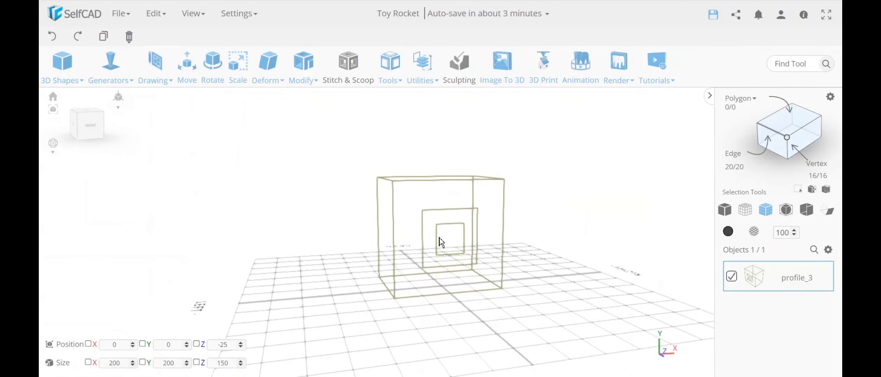
left_click(391, 84)
left_click(402, 102)
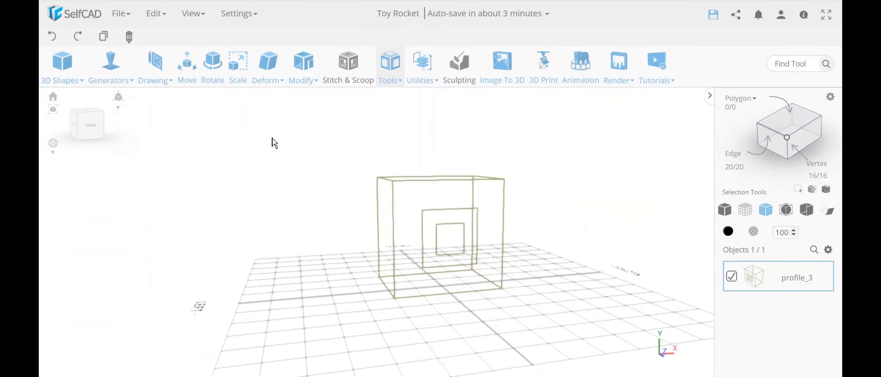
left_click(142, 140)
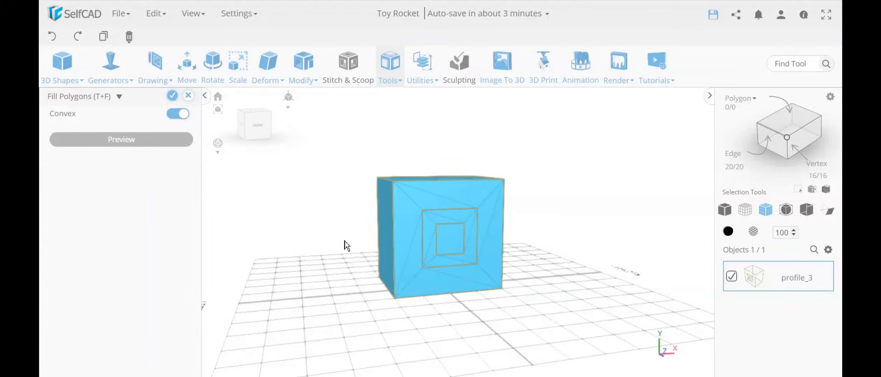
left_click_drag(346, 246, 335, 235)
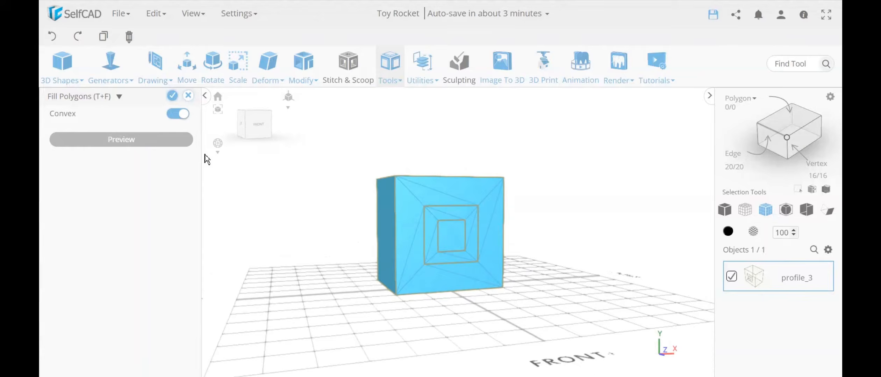
left_click(171, 97)
Enable part selection for polygons and select the square ring between the nested rectangles on the front face
left_click_drag(487, 266, 559, 268)
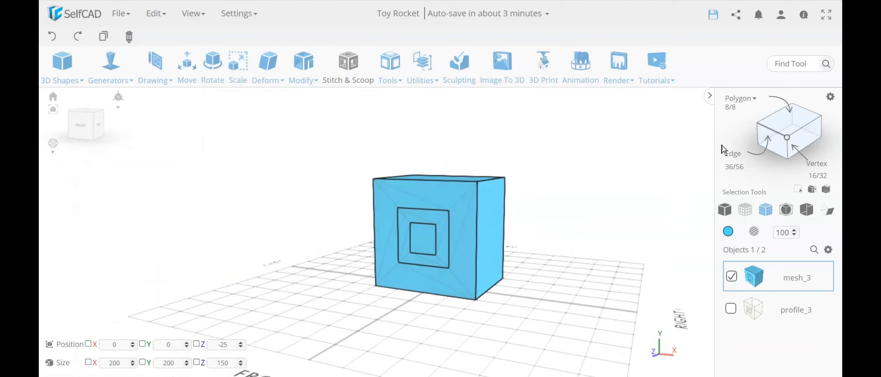
left_click(794, 127)
left_click(830, 96)
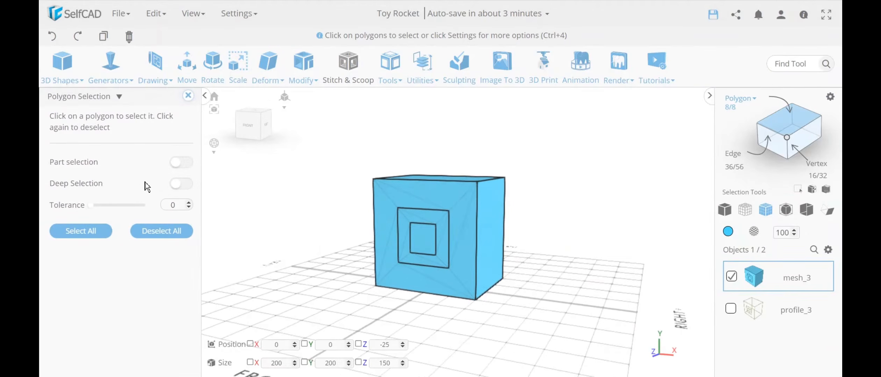
left_click(181, 163)
left_click(438, 216)
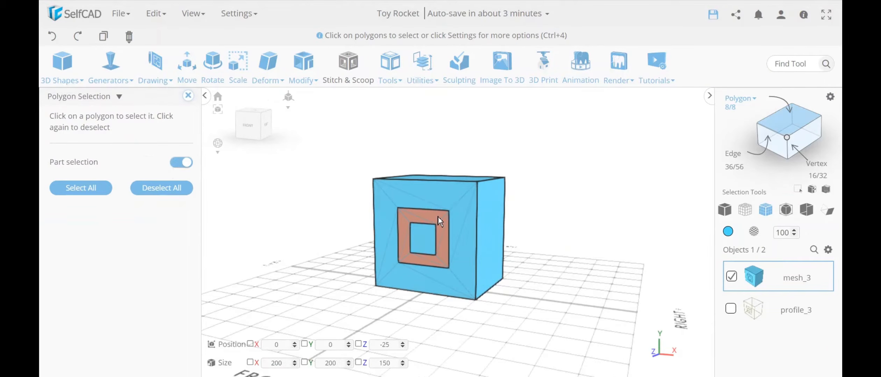
left_click(439, 221)
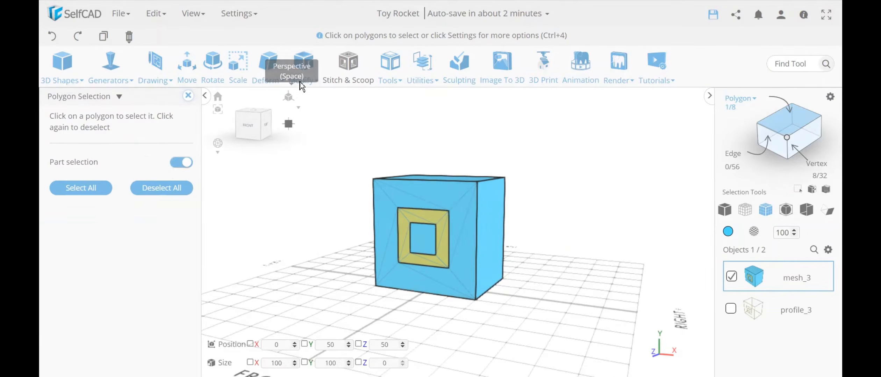
Extrude the selected square ring on the front face by -5 and finalize it
left_click(301, 75)
left_click(313, 104)
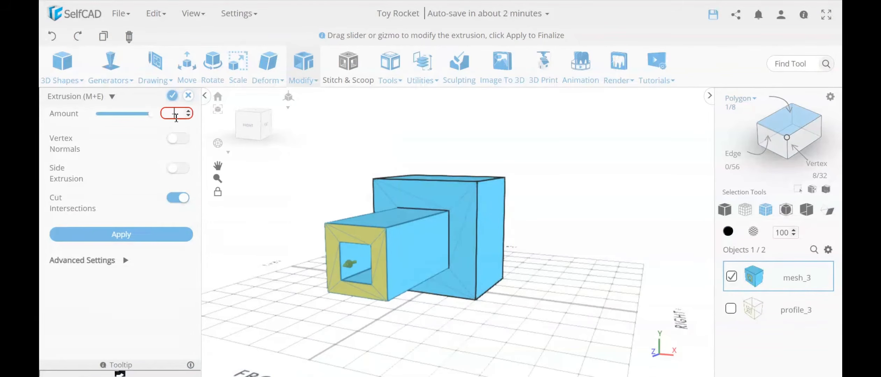
type("-5")
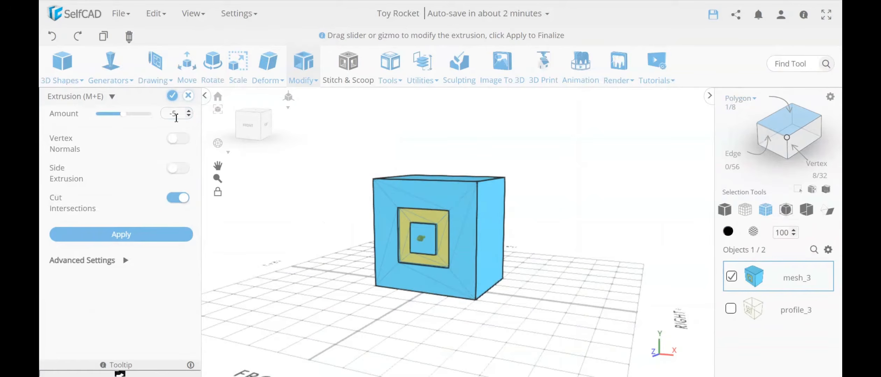
left_click(173, 96)
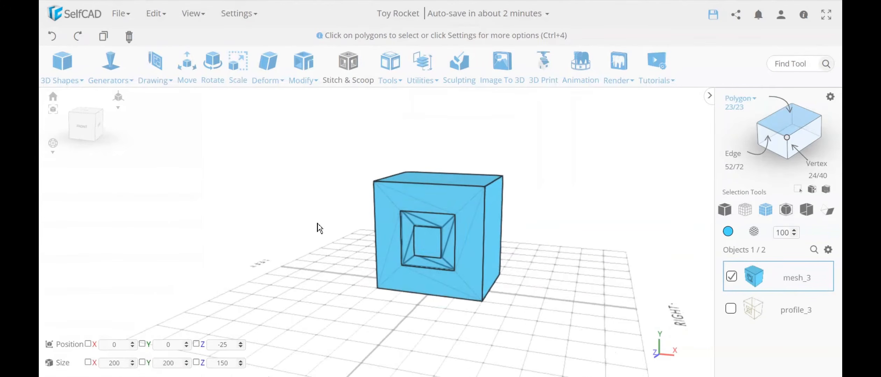
Select and delete the inner square polygon enclosed by the recessed ring on the front face
left_click(433, 241)
left_click_drag(298, 269, 274, 272)
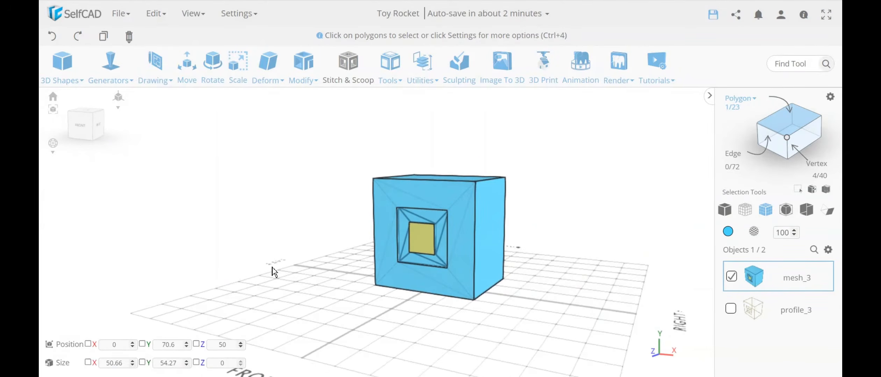
key("Delete")
Undo the polygon deletion, ring extrusion and fill, back to the single wireframe profile
left_click_drag(273, 267, 308, 285)
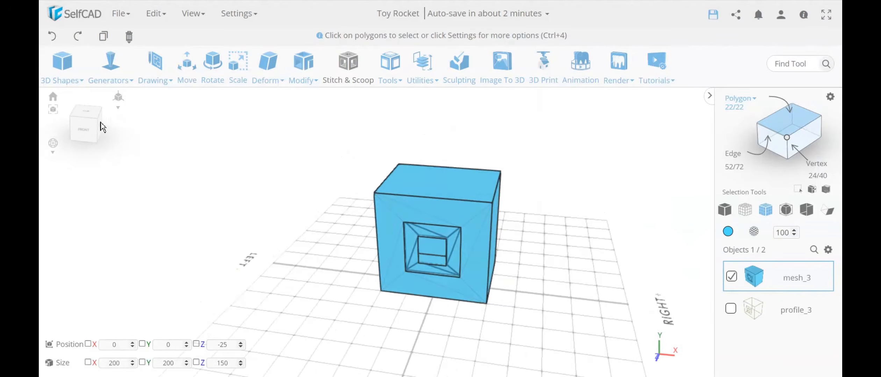
left_click(53, 37)
left_click(54, 36)
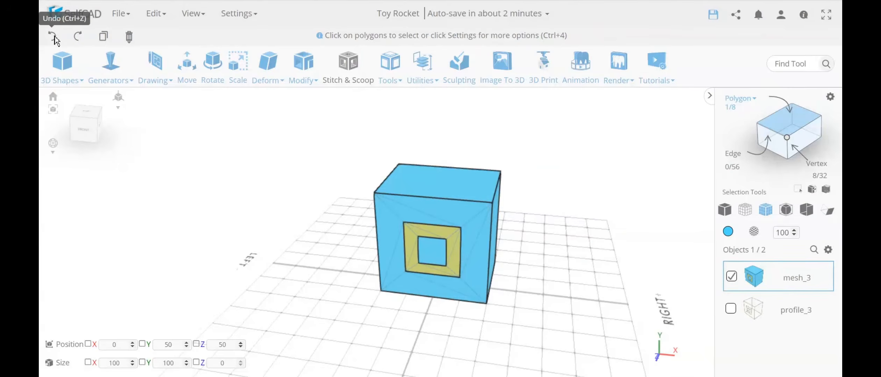
left_click(54, 37)
left_click(54, 36)
Select the two nested squares in the front view and split them off into a separate profile
left_click_drag(345, 282, 376, 262)
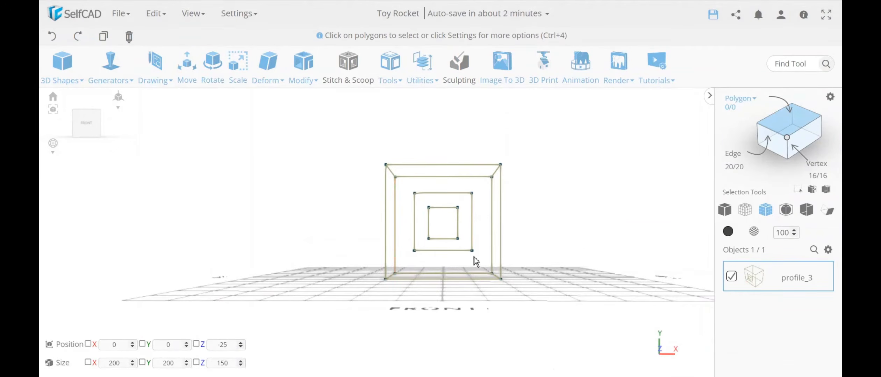
left_click_drag(483, 258, 412, 189)
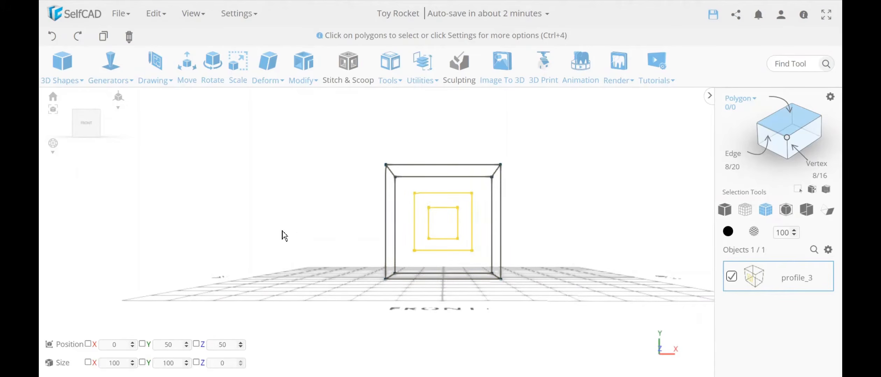
left_click(433, 75)
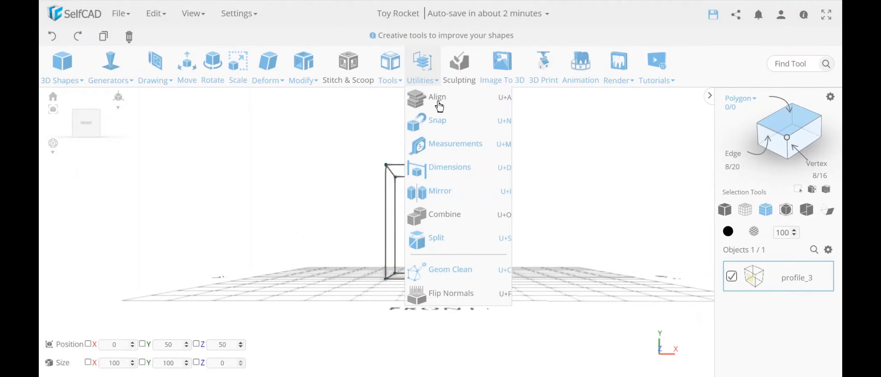
left_click(461, 241)
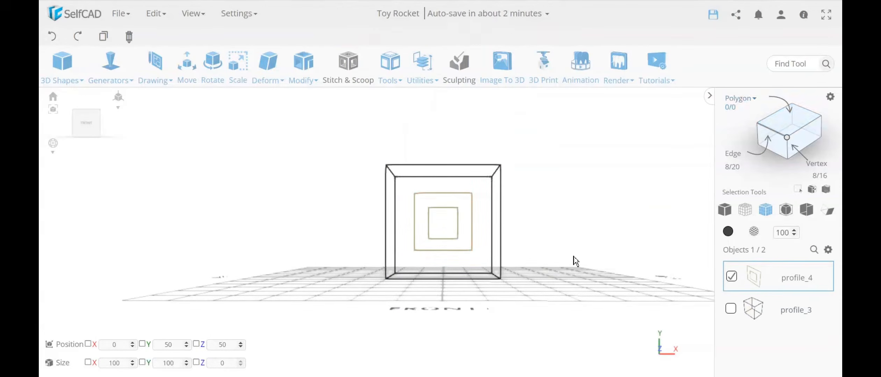
Select only the outer box profile and fill its polygons into a mesh with Convex enabled
left_click(519, 285)
left_click(485, 273)
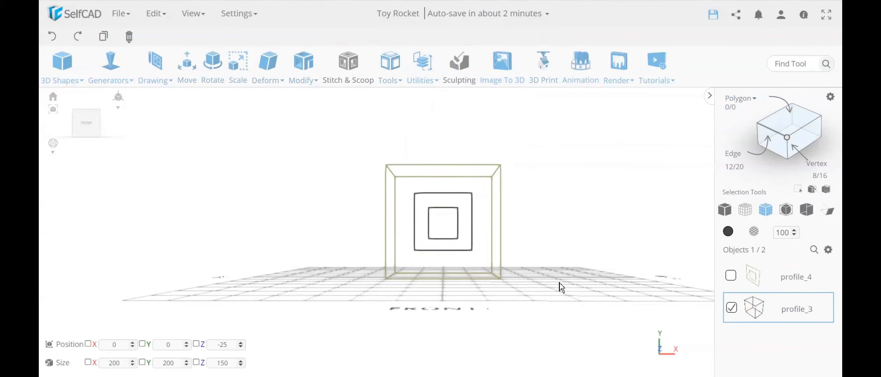
right_click_drag(558, 285, 540, 293)
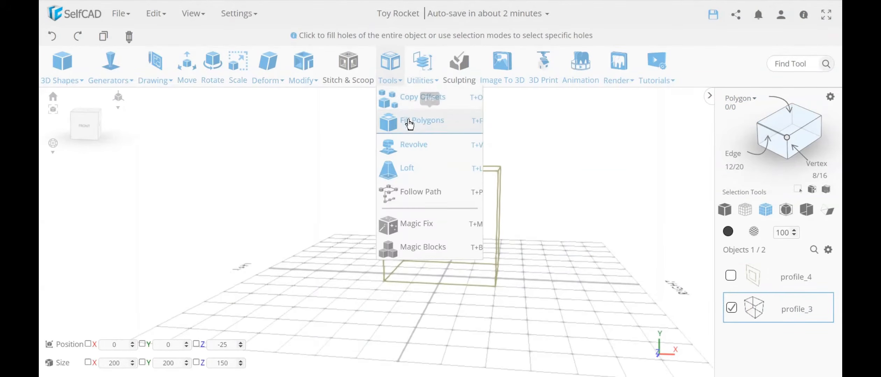
key("t")
key("f")
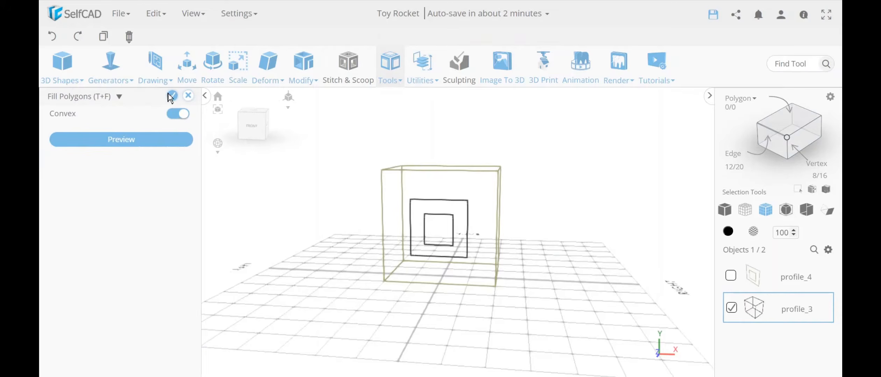
left_click(173, 97)
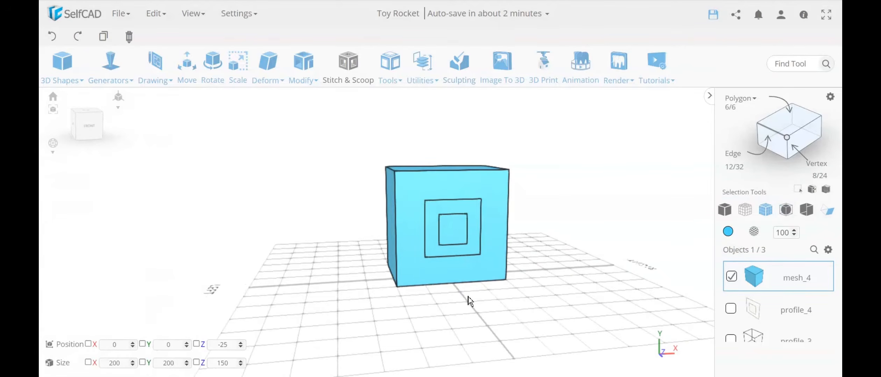
Select the nested-squares profile together with the box mesh and apply Cut With Profile
right_click_drag(466, 297, 447, 298)
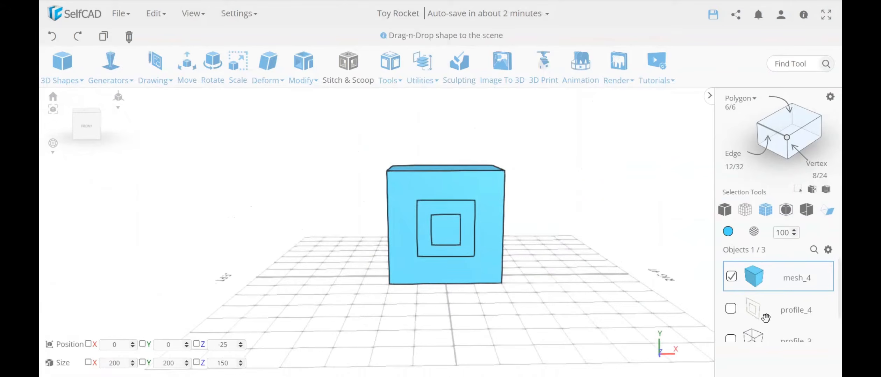
left_click(730, 309)
left_click(303, 68)
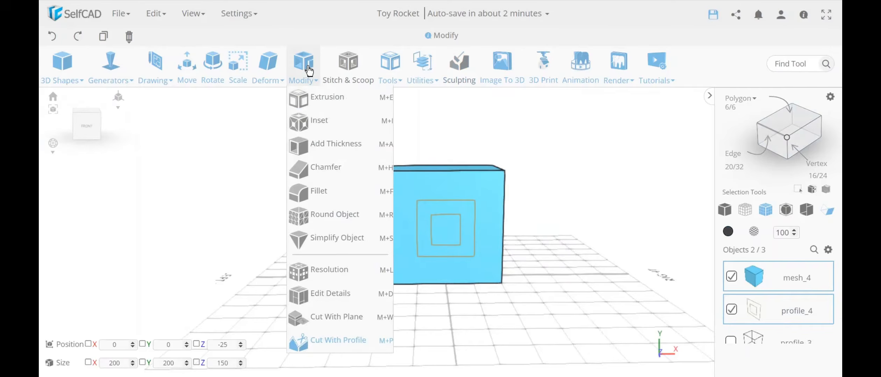
left_click(356, 343)
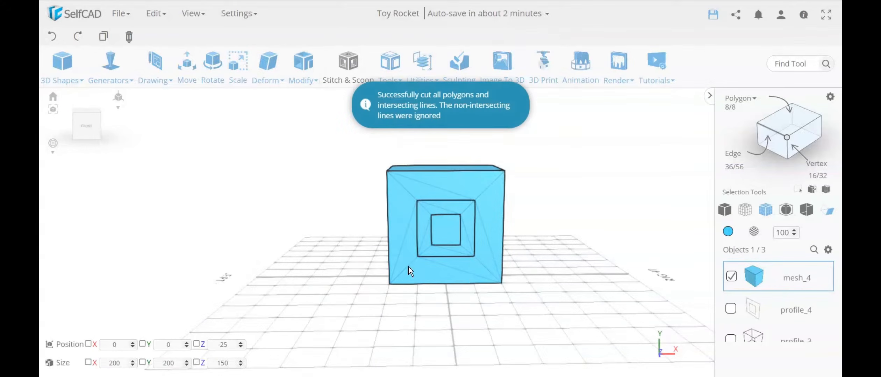
Enable part selection for polygons and check the square ring and inner square as separate regions of the front face
right_click_drag(408, 269, 344, 261)
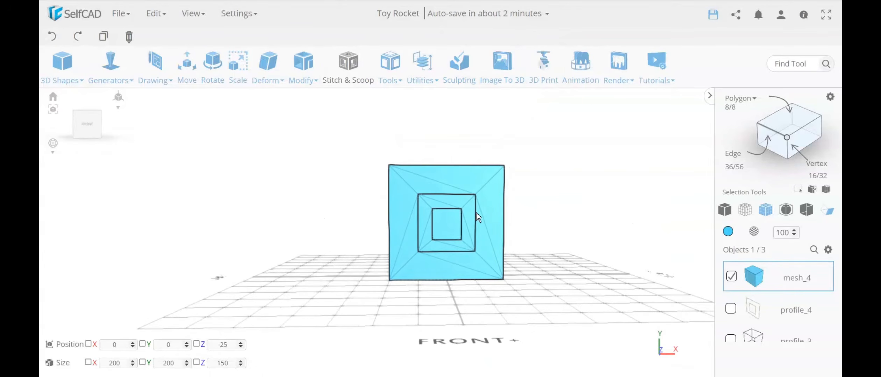
left_click(772, 130)
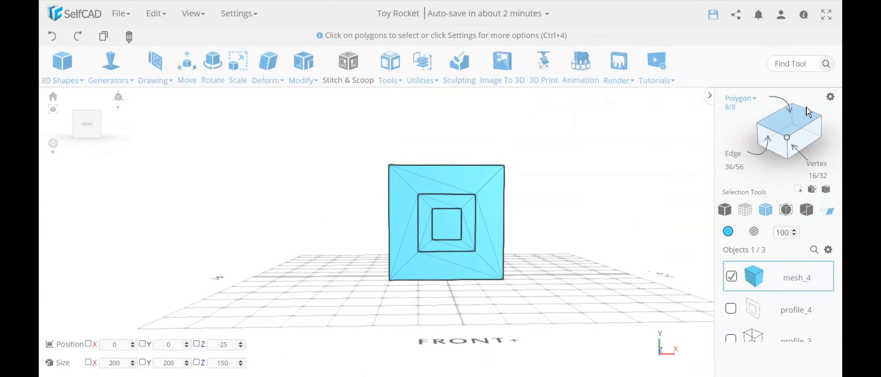
left_click(830, 96)
left_click(181, 162)
left_click(470, 234)
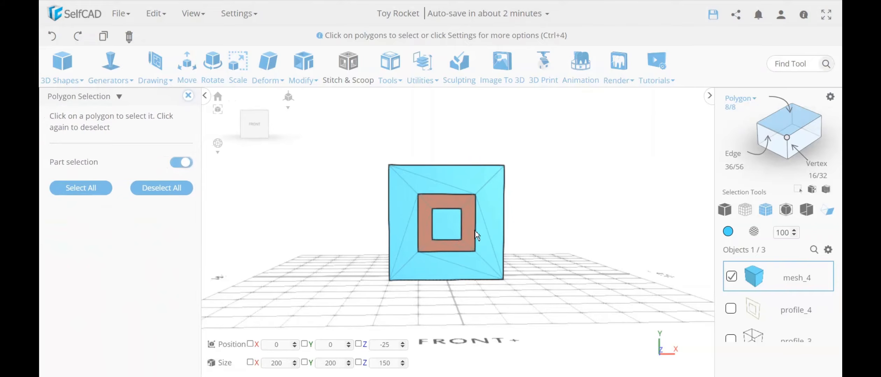
left_click(443, 238)
left_click(456, 198)
left_click(443, 226)
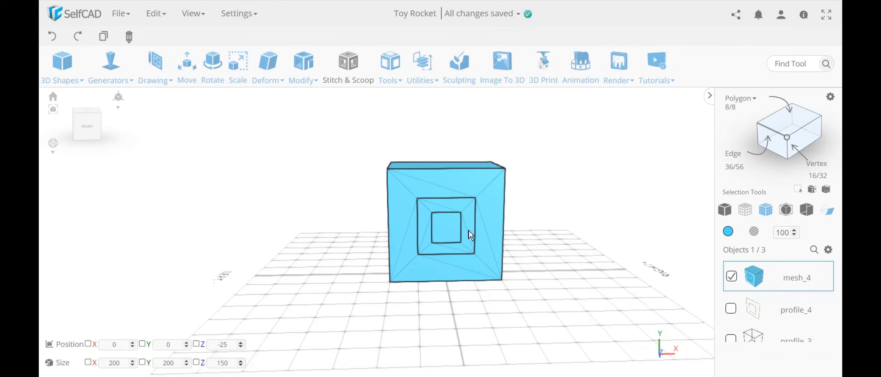
right_click_drag(471, 240, 440, 257)
right_click_drag(477, 216, 444, 227)
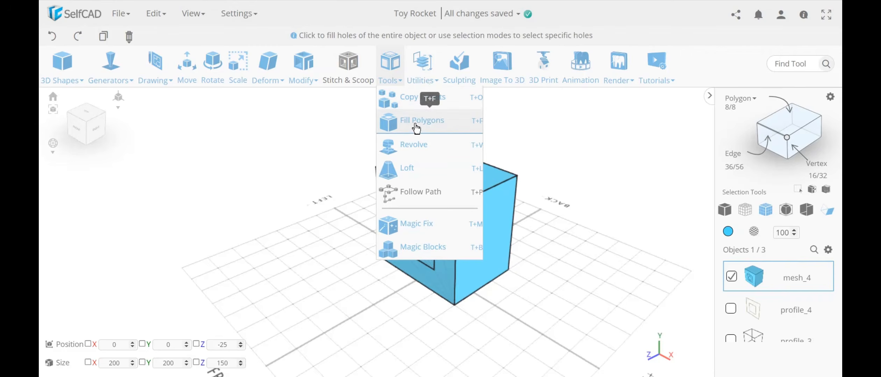
right_click_drag(474, 230, 478, 217)
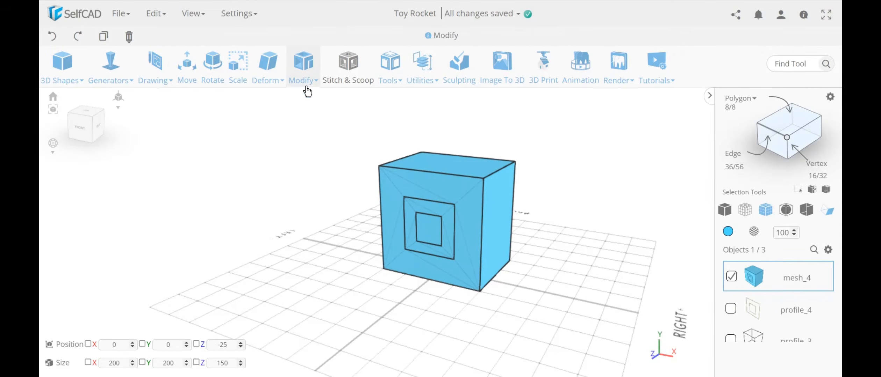
mouse_move(305, 87)
right_click_drag(500, 206, 487, 186)
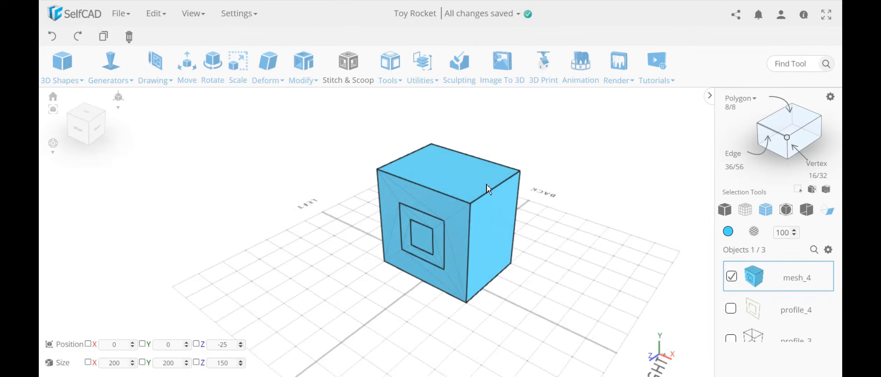
right_click_drag(386, 234, 409, 218)
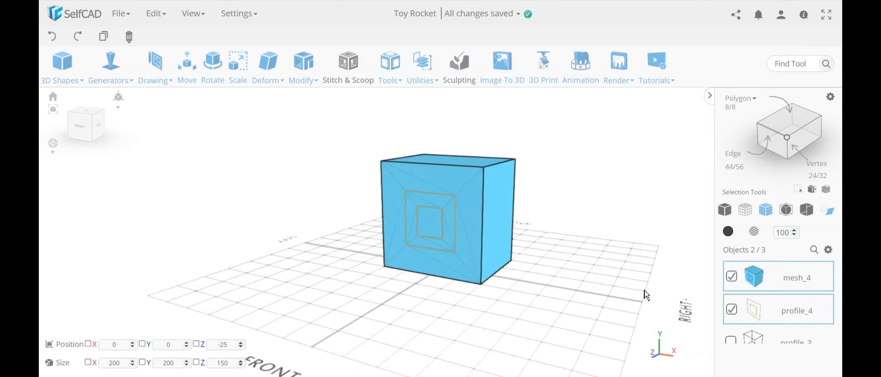
Delete the box mesh and the nested-squares profile, and hide the remaining box wireframe profile
key("Delete")
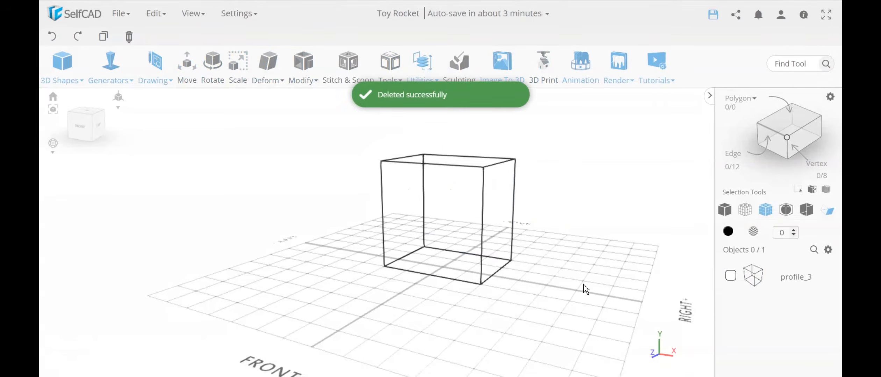
left_click_drag(535, 279, 536, 287)
left_click(438, 242)
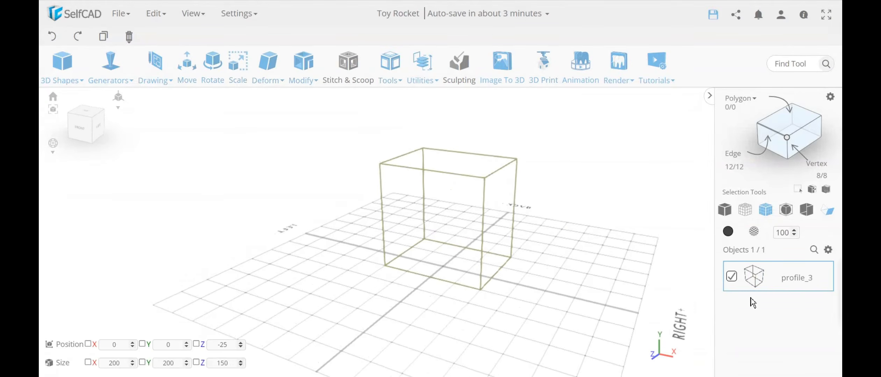
left_click(829, 250)
left_click(828, 287)
left_click_drag(392, 258, 114, 187)
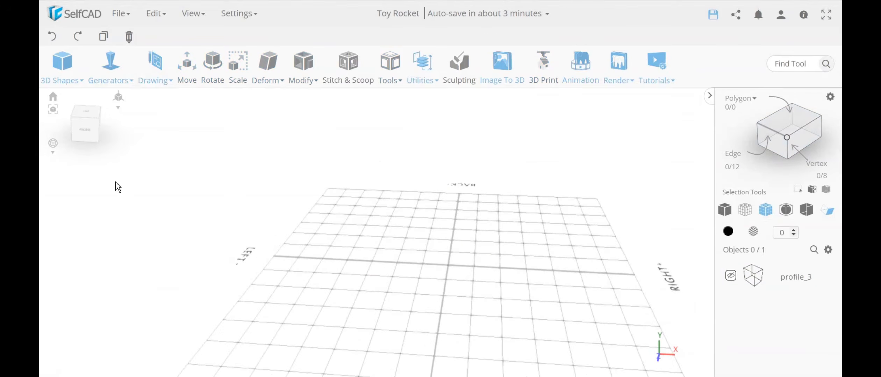
Start a 3D Sketch in the top view with only the Bottom / Top drawing plane enabled
left_click(91, 117)
left_click(155, 80)
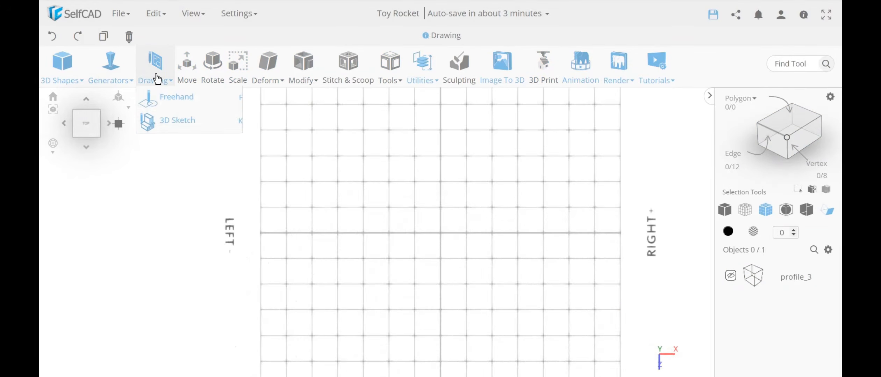
left_click(176, 129)
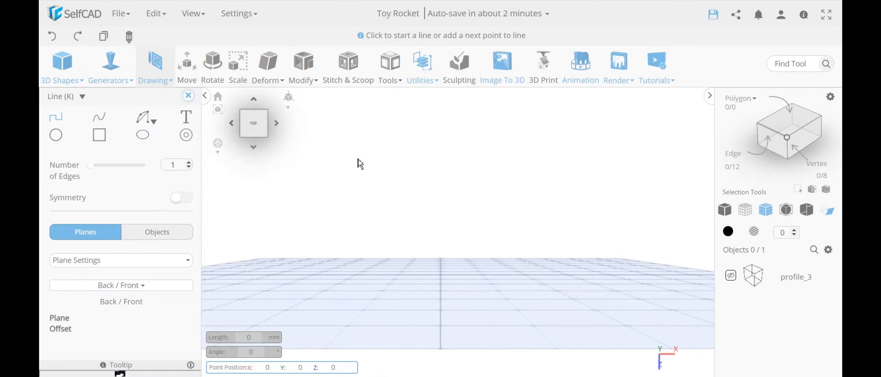
left_click(135, 286)
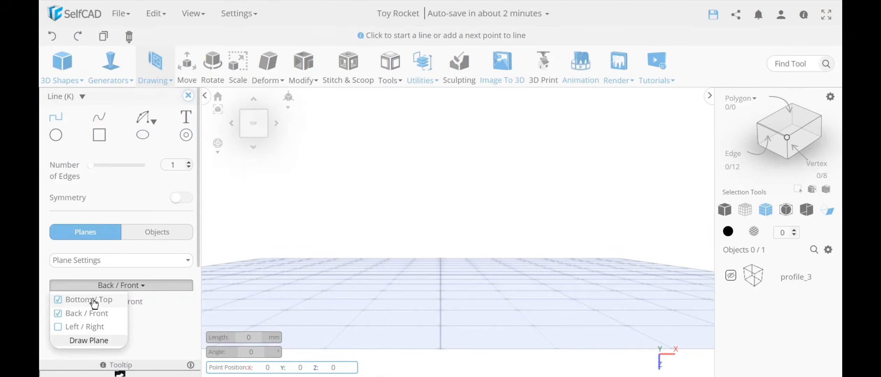
left_click(72, 314)
left_click(61, 302)
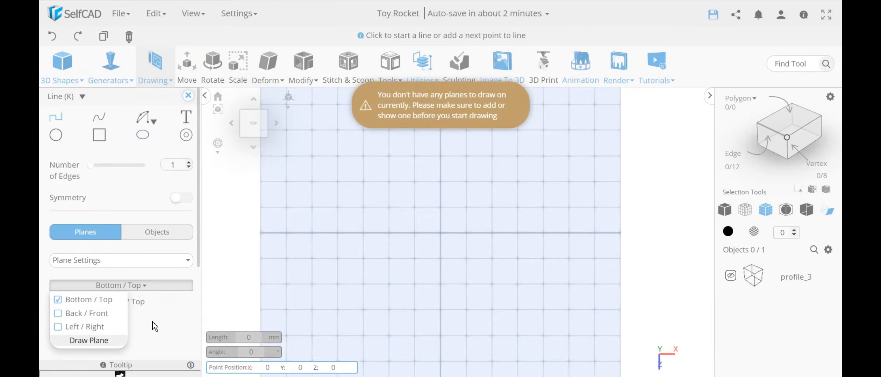
Draw a 250 by 250 mm square on the Bottom / Top plane with the Rectangle tool
left_click(99, 135)
left_click(390, 156)
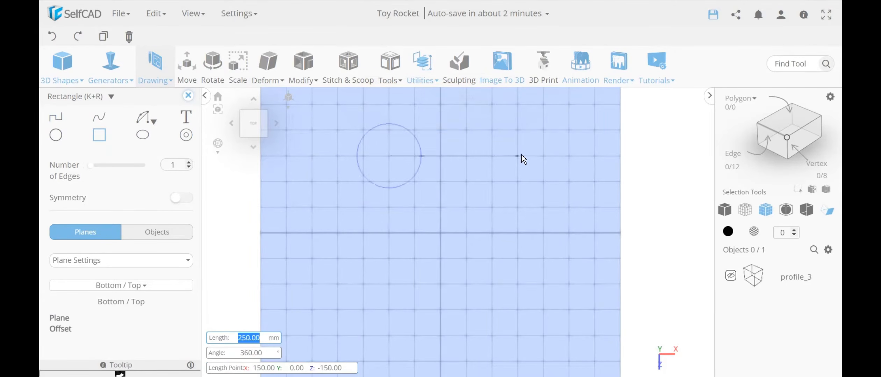
left_click(518, 157)
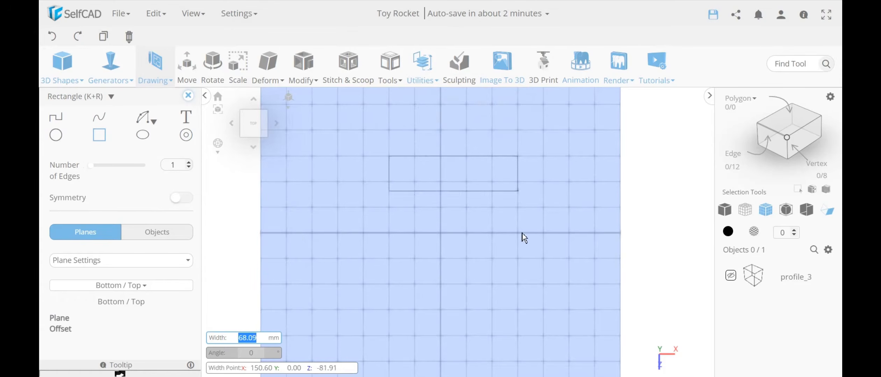
left_click(518, 285)
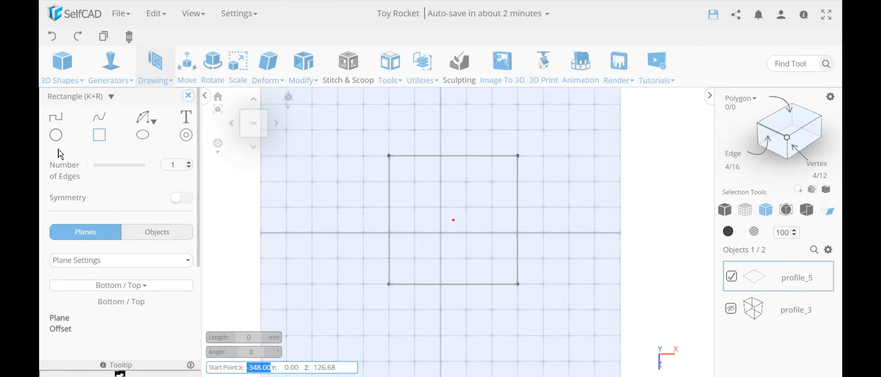
Draw a circle with a 75 mm radius centred on the midpoint of the square's front edge, at X 25, Z 100
left_click(56, 135)
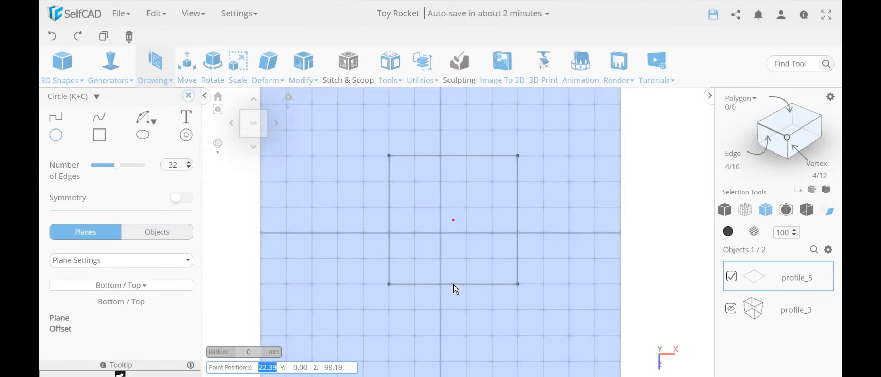
scroll(454, 296, "up", 5)
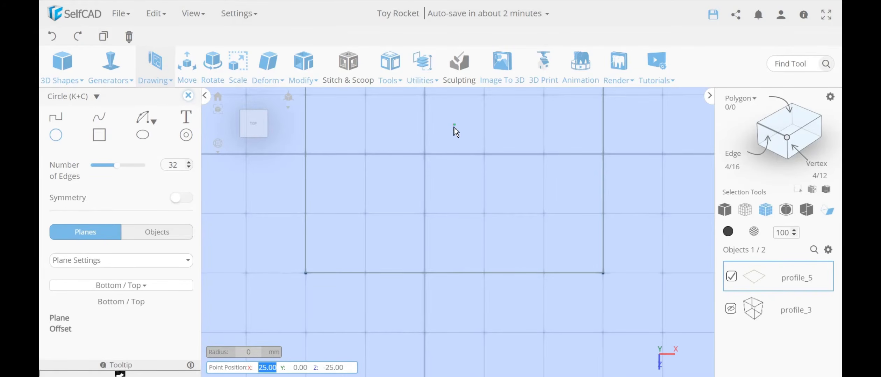
scroll(469, 209, "down", 3)
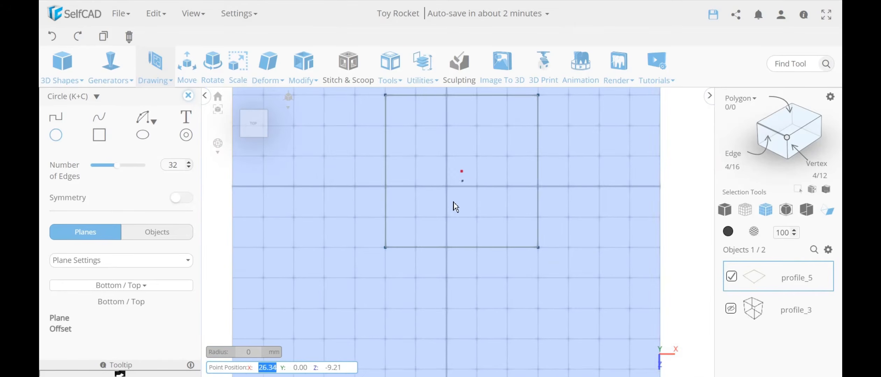
scroll(461, 227, "up", 2)
scroll(471, 256, "up", 1)
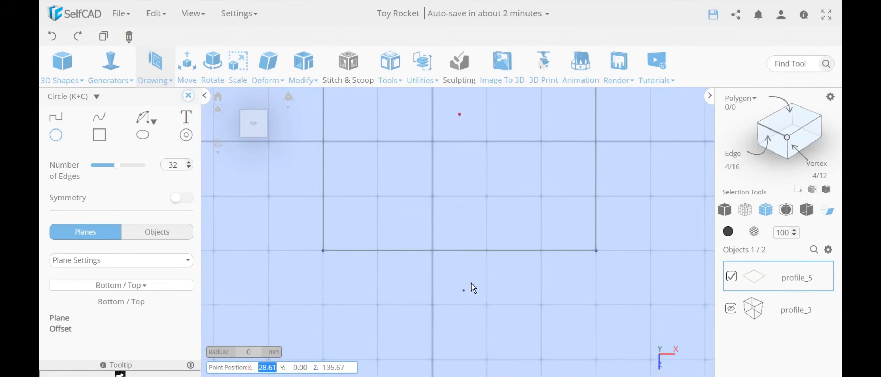
scroll(460, 259, "up", 2)
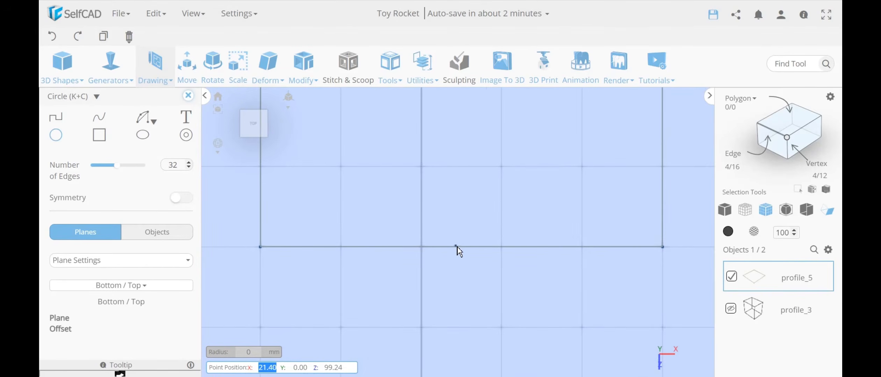
left_click(461, 247)
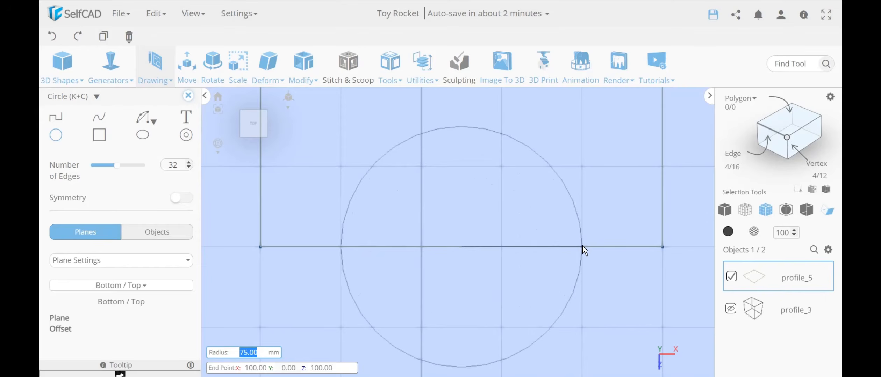
left_click(582, 247)
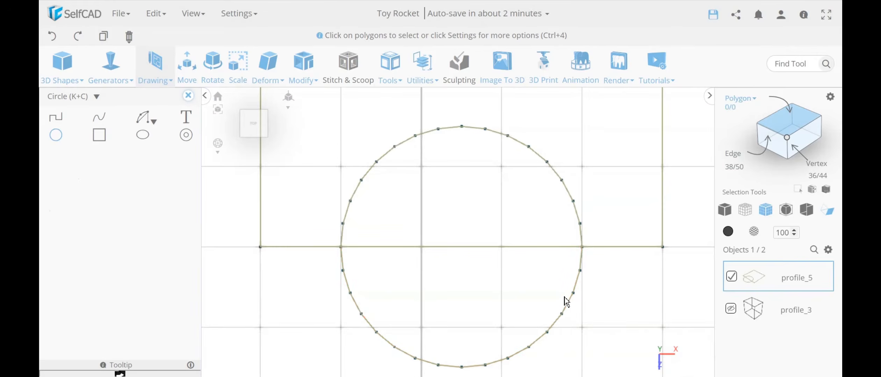
Delete the semicircle inside the square together with the edge segment crossing the circle, and close the sketch
left_click_drag(545, 351, 473, 241)
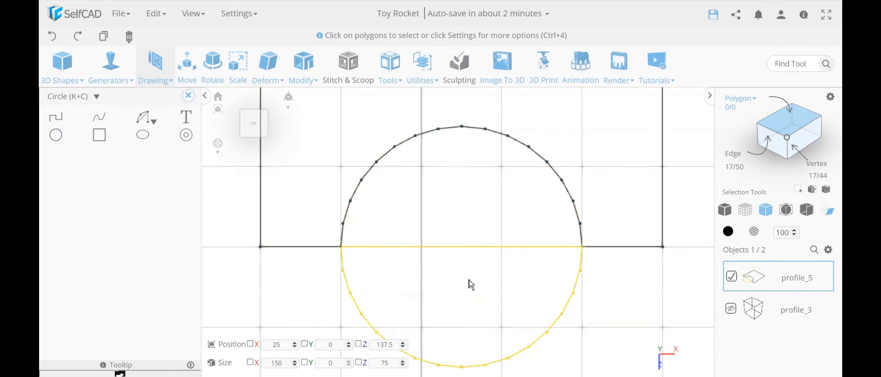
left_click_drag(469, 283, 409, 128)
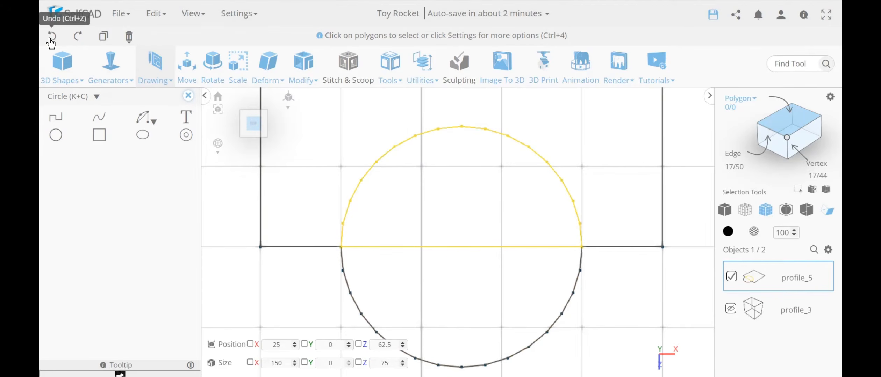
key("Delete")
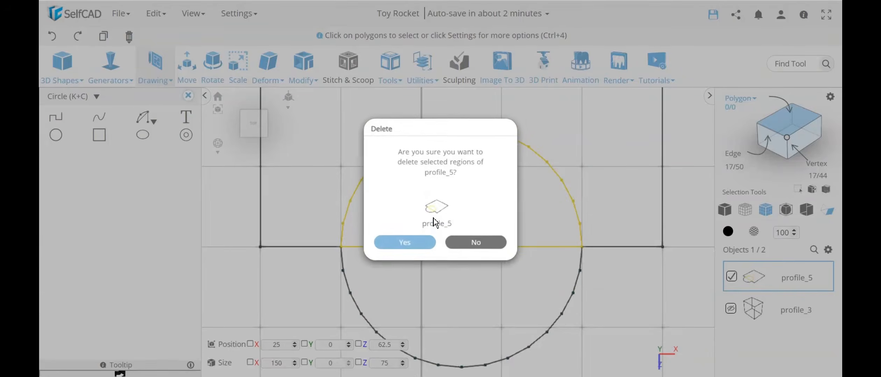
key("Return")
scroll(556, 302, "down", 5)
scroll(544, 285, "down", 3)
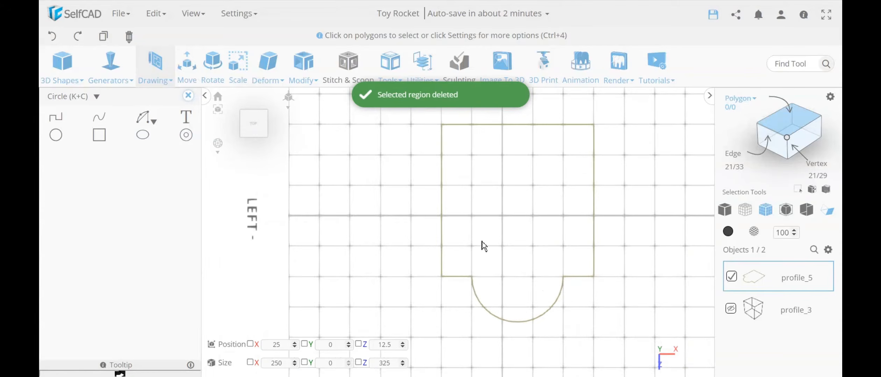
right_click_drag(480, 249, 206, 216)
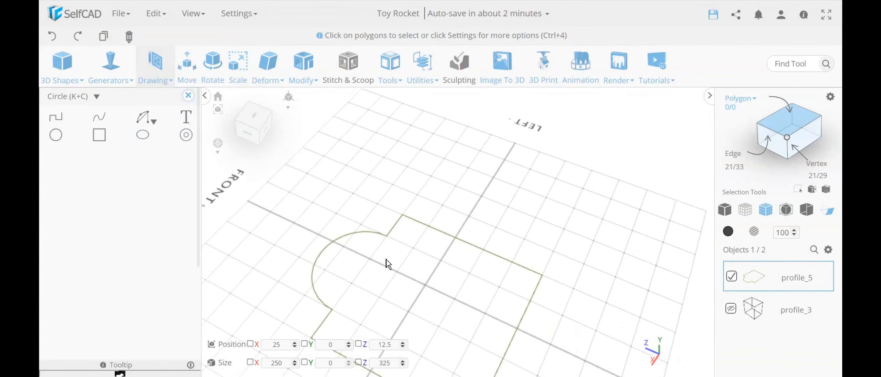
right_click_drag(387, 261, 423, 205)
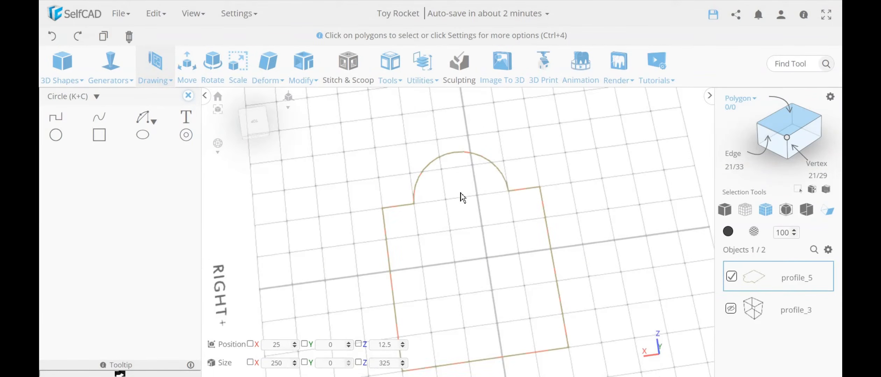
left_click(188, 96)
Preview Fill Polygons on the combined square-and-semicircle outline, and exit without applying the fill
left_click(299, 70)
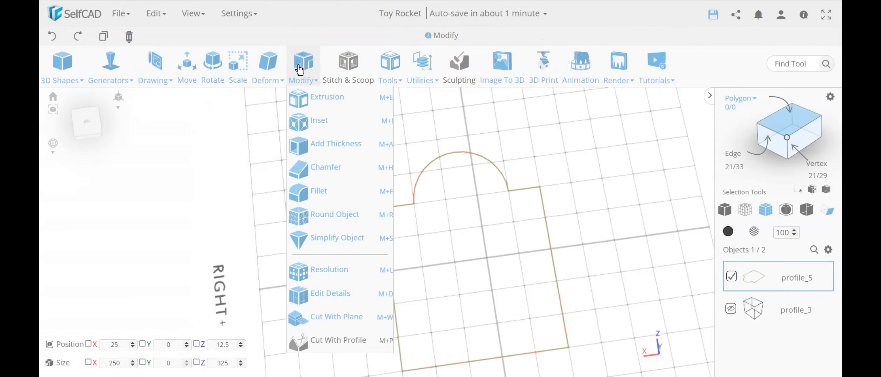
left_click(422, 65)
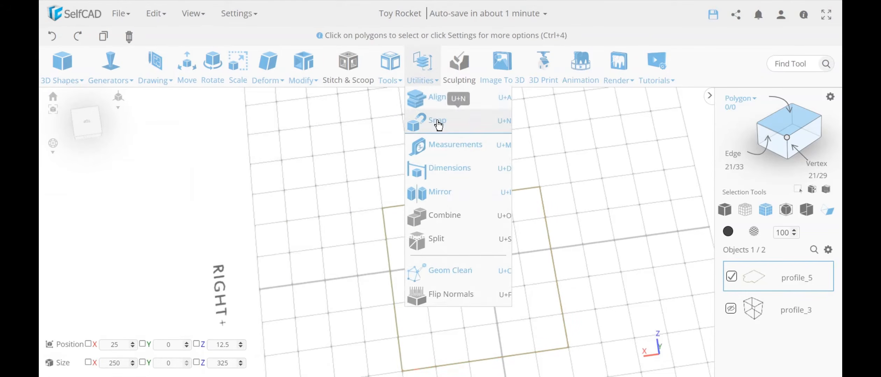
left_click(390, 70)
left_click(436, 98)
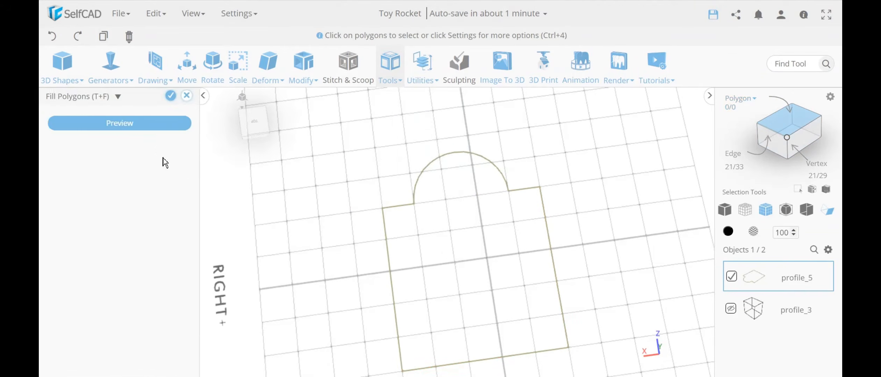
left_click(153, 126)
right_click_drag(314, 211, 483, 200)
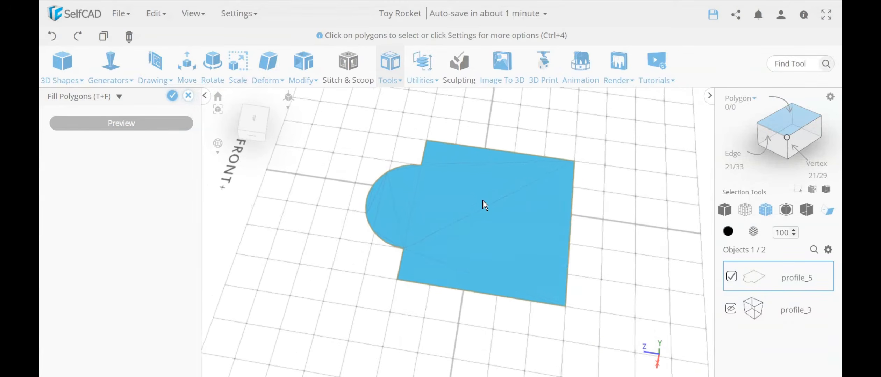
scroll(379, 192, "up", 5)
scroll(629, 209, "down", 4)
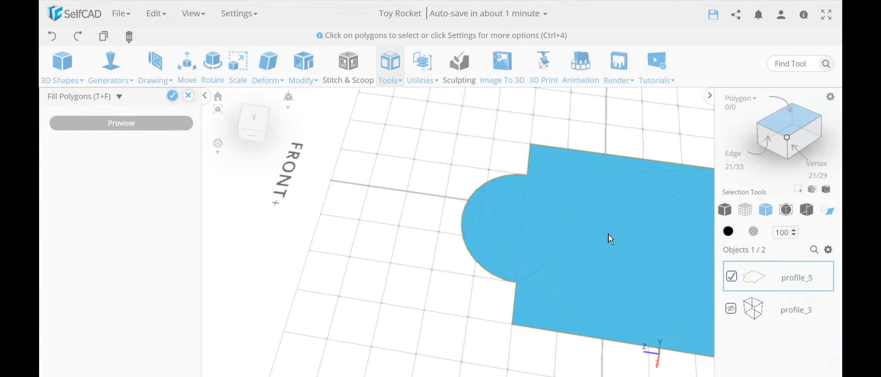
middle_click_drag(609, 238, 478, 223)
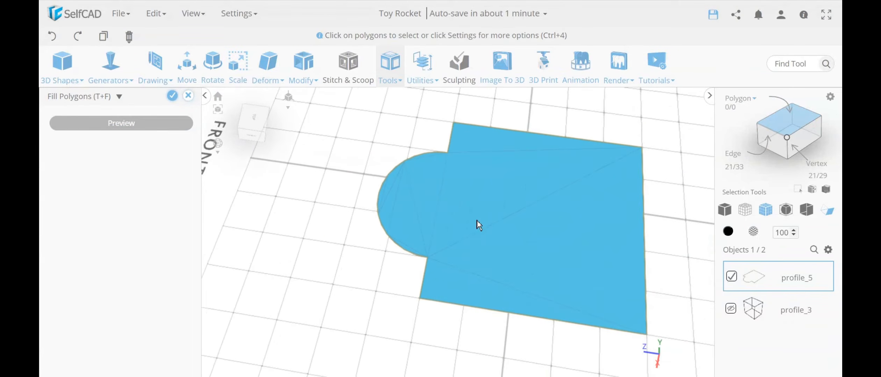
left_click(188, 98)
left_click(435, 221)
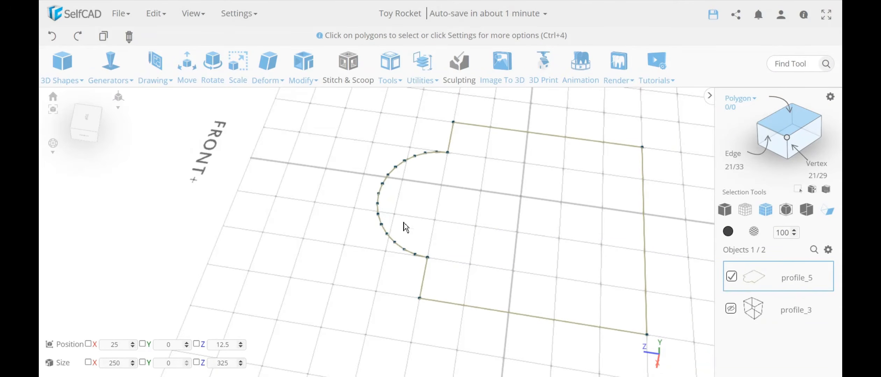
right_click_drag(532, 265, 474, 245)
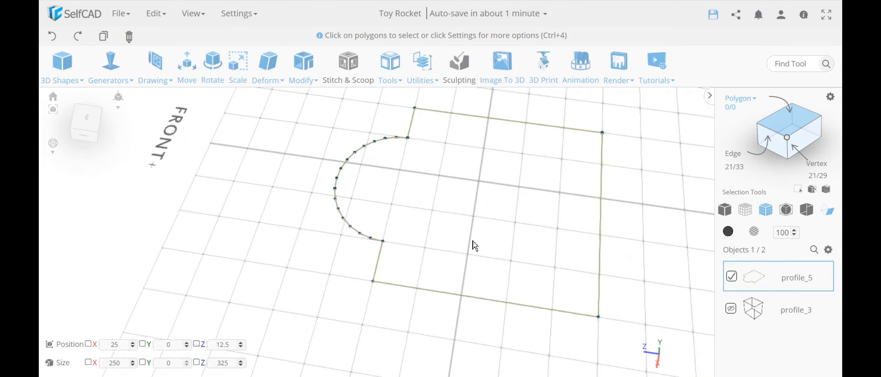
left_click_drag(473, 245, 481, 227)
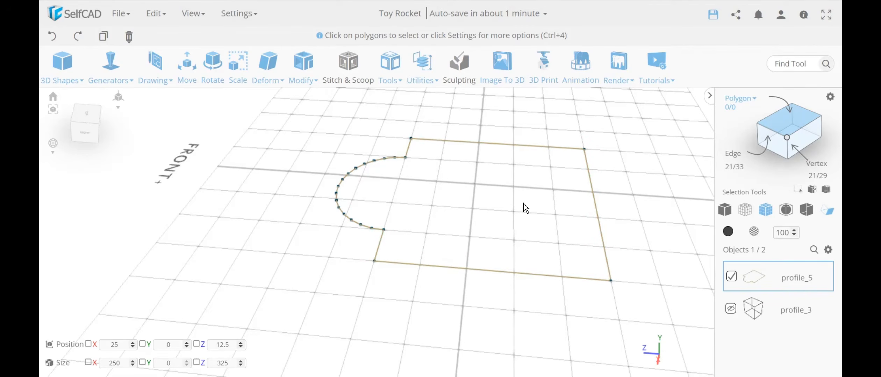
left_click_drag(485, 210, 311, 213)
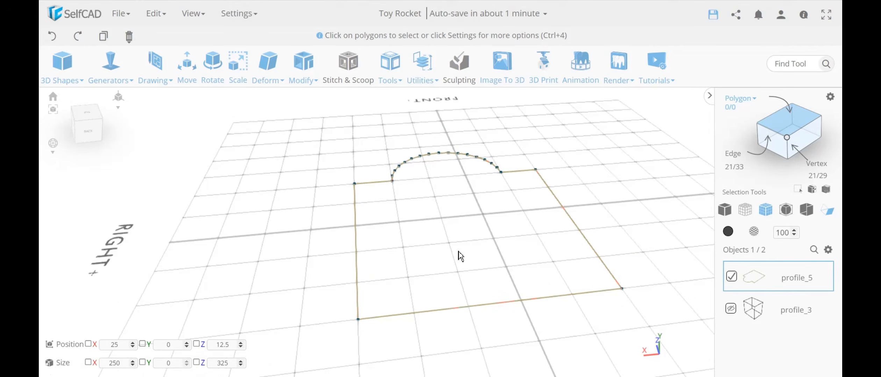
left_click_drag(494, 264, 466, 246)
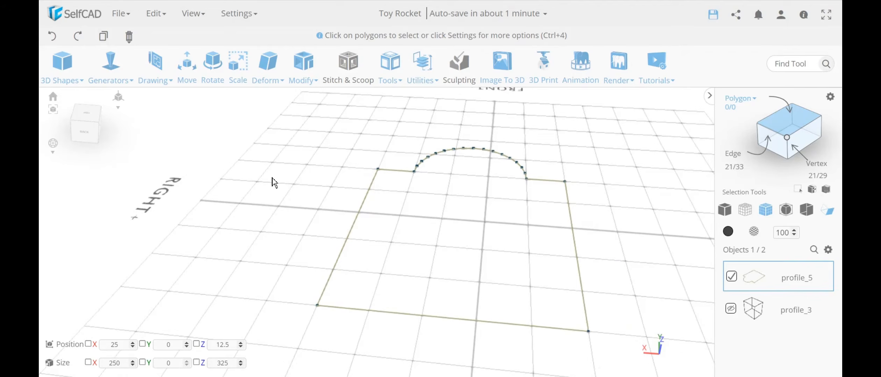
Draw a sketch line from the top of the semicircle to the midpoint of the square's opposite edge, along X 25
left_click(164, 75)
left_click(182, 119)
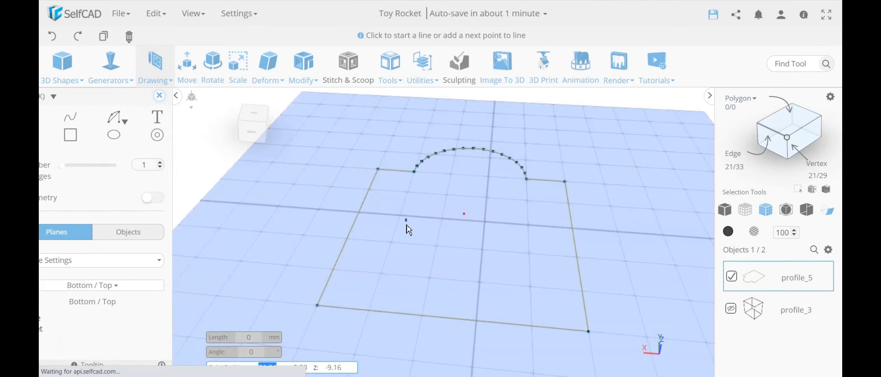
left_click(476, 149)
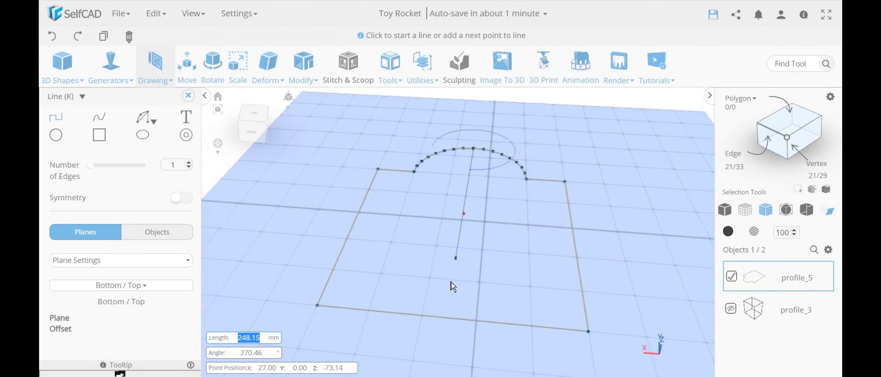
left_click(453, 320)
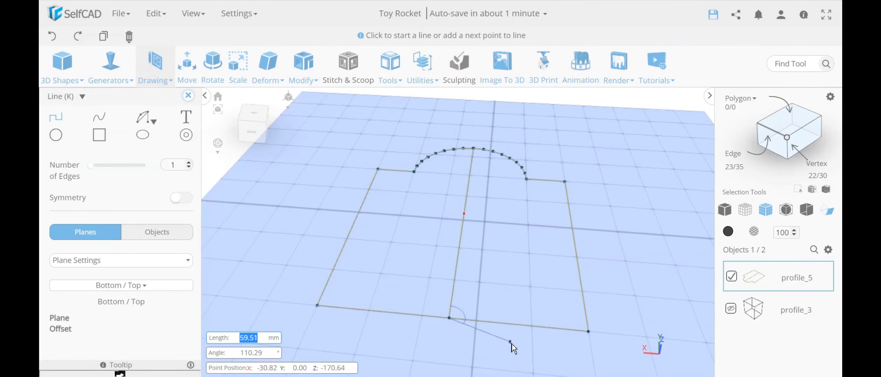
key("Escape")
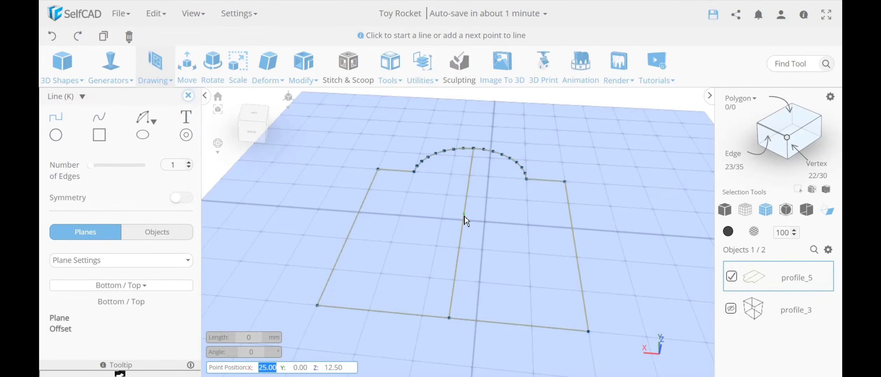
Draw a cross line from the side edge at X -100, Z -25 past the opposite side edge, and delete its overhanging end
left_click(576, 244)
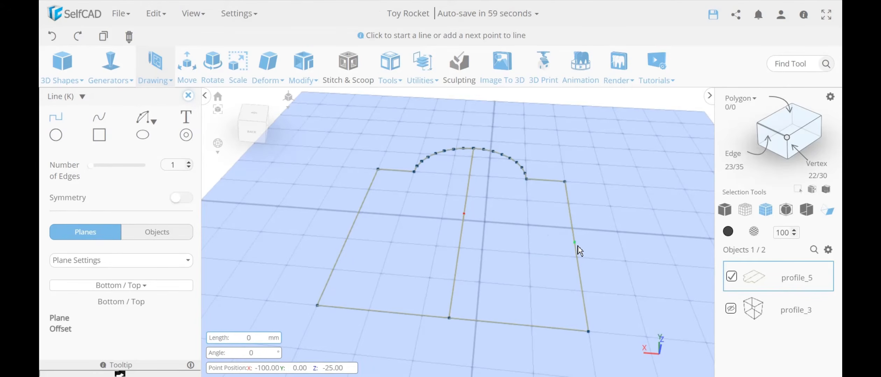
left_click(340, 223)
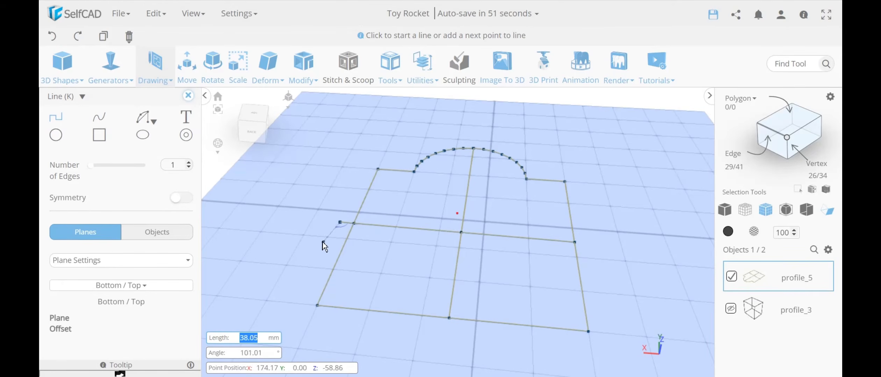
scroll(338, 230, "up", 3)
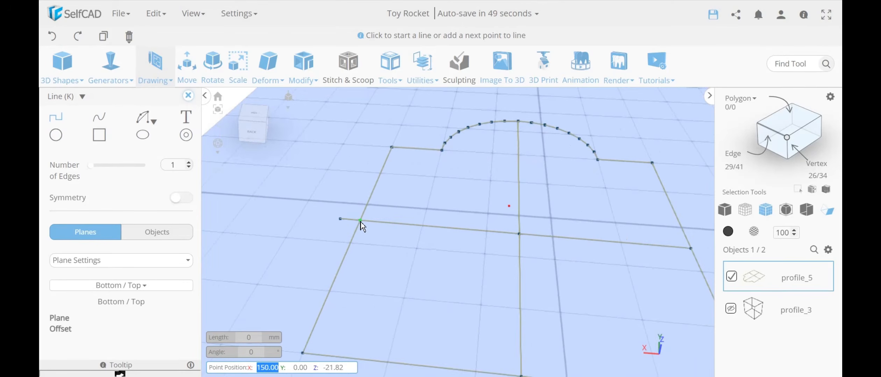
left_click(776, 121)
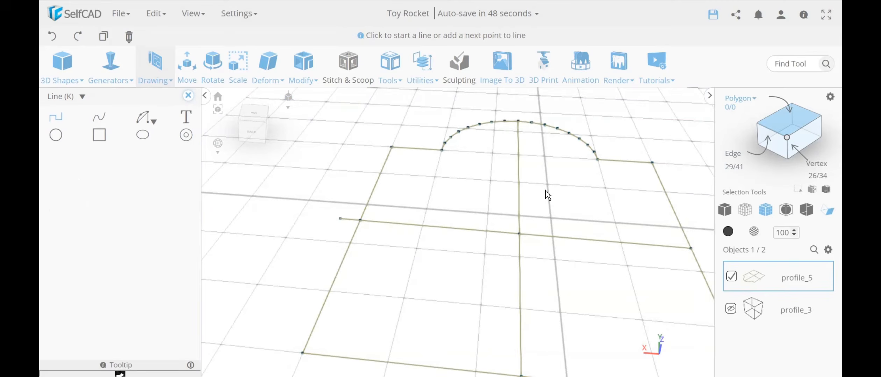
left_click(349, 220)
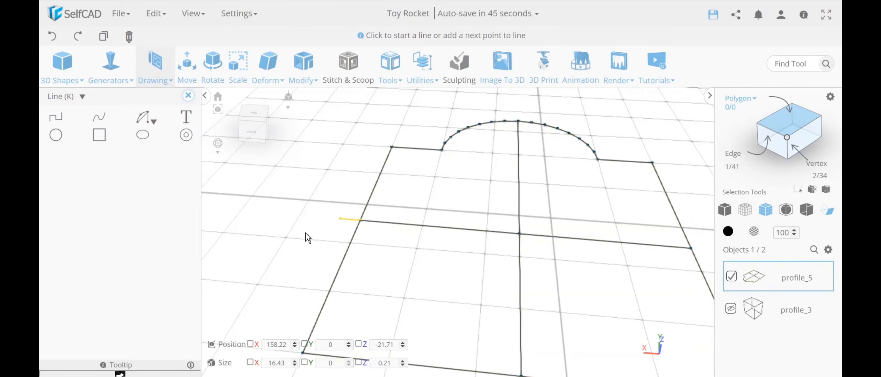
key("Delete")
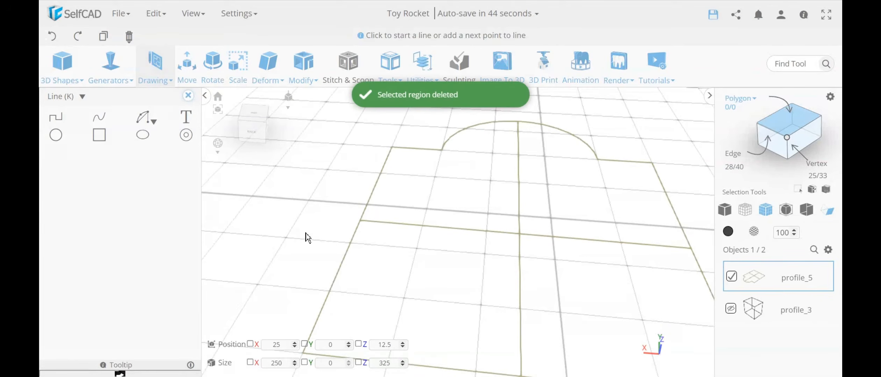
Raise the vertex where the two dividing lines cross to Y 24 with the Move tool
left_click(786, 137)
scroll(544, 245, "up", 2)
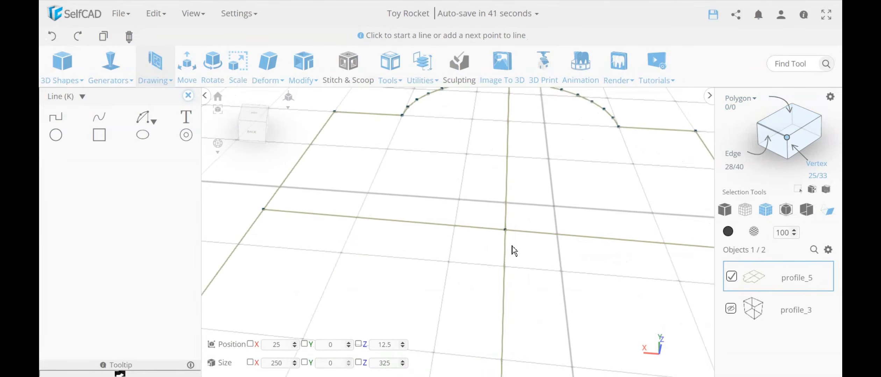
left_click(505, 230)
scroll(503, 247, "down", 5)
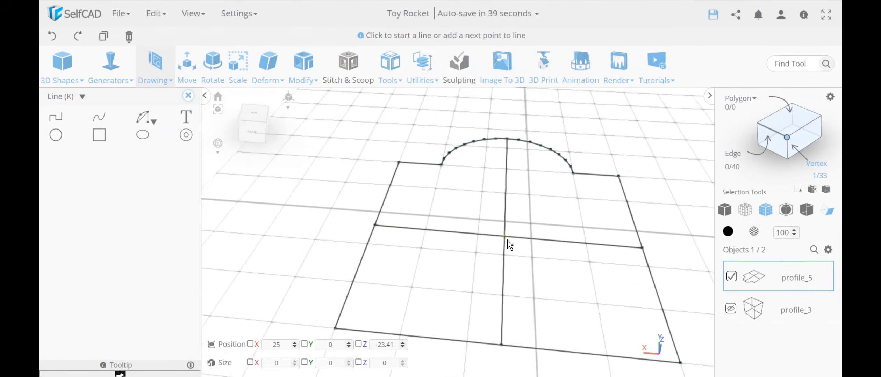
mouse_move(526, 276)
right_mouse_down()
mouse_move(532, 254)
mouse_move(532, 264)
right_mouse_up()
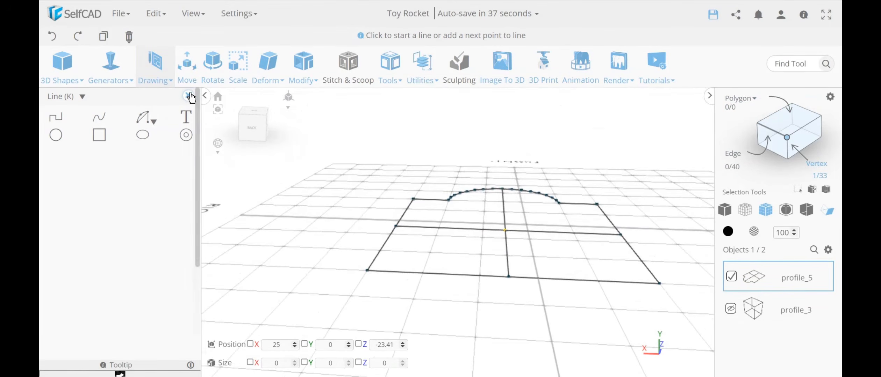
left_click(187, 67)
left_click_drag(507, 190, 506, 170)
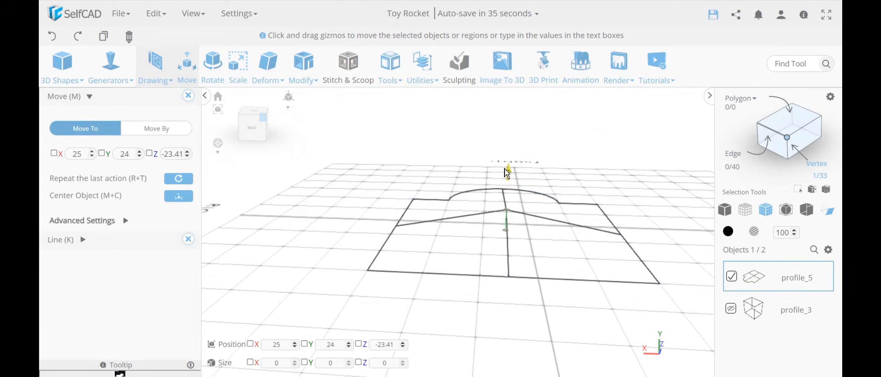
right_click_drag(519, 261, 453, 282)
Undo the vertex move, reselect the whole profile, and close the Move and sketch tools
mouse_move(62, 55)
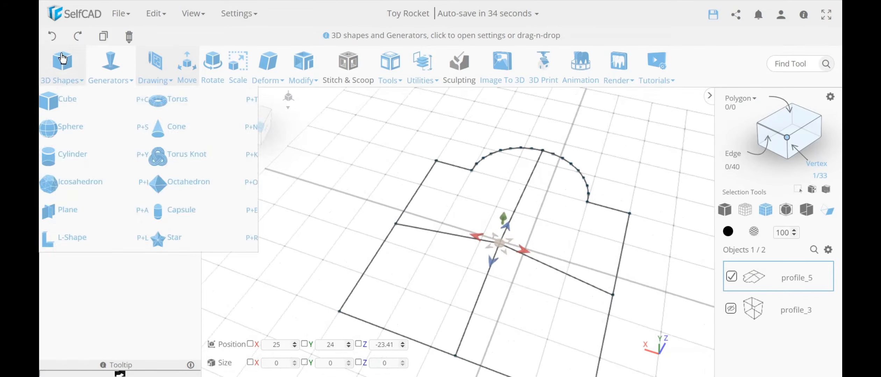
left_click(51, 39)
key("ctrl+a")
right_click_drag(352, 231, 380, 225)
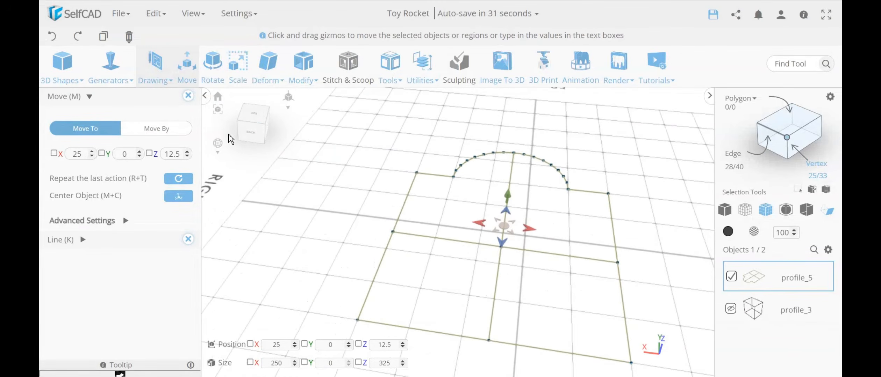
left_click(188, 96)
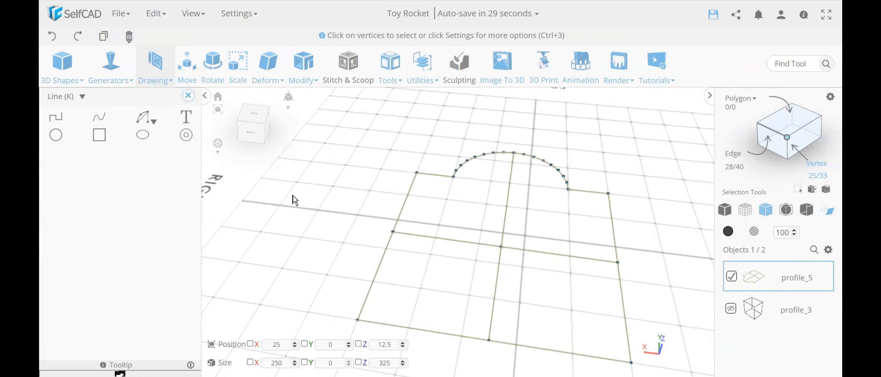
left_click(189, 96)
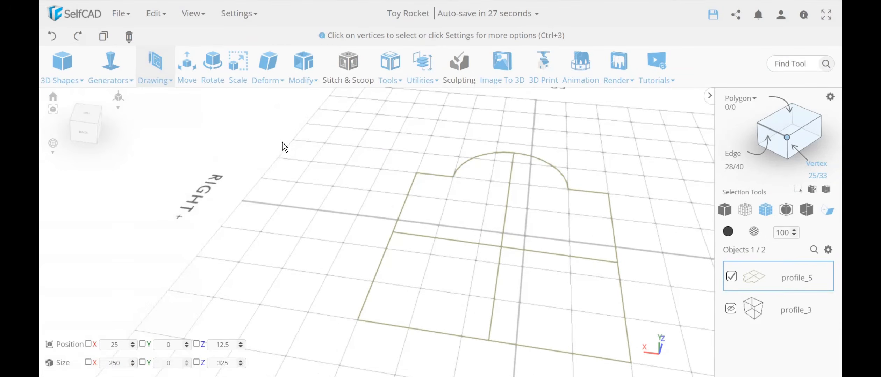
Preview Fill Polygons on the outline divided by the two crossing lines, and exit without applying the fill
left_click(422, 80)
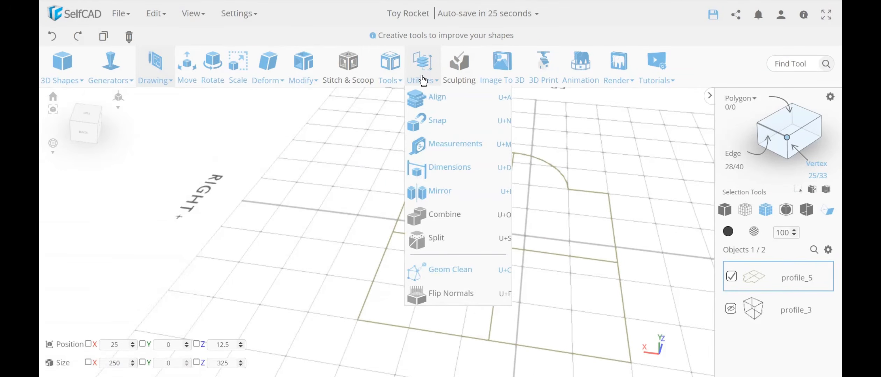
left_click(390, 80)
left_click(417, 120)
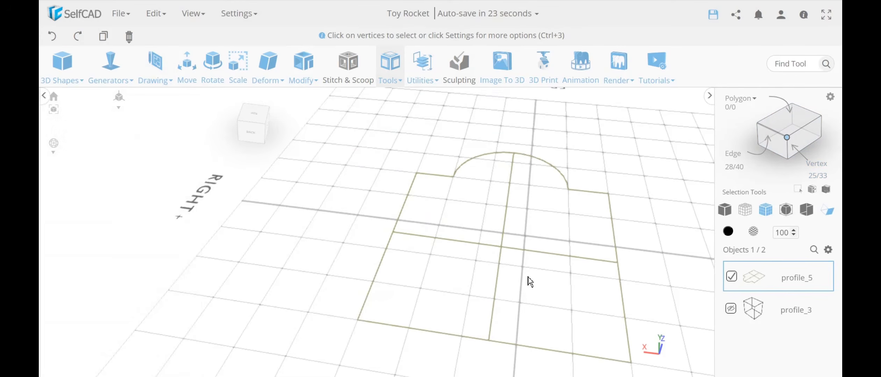
left_click(169, 127)
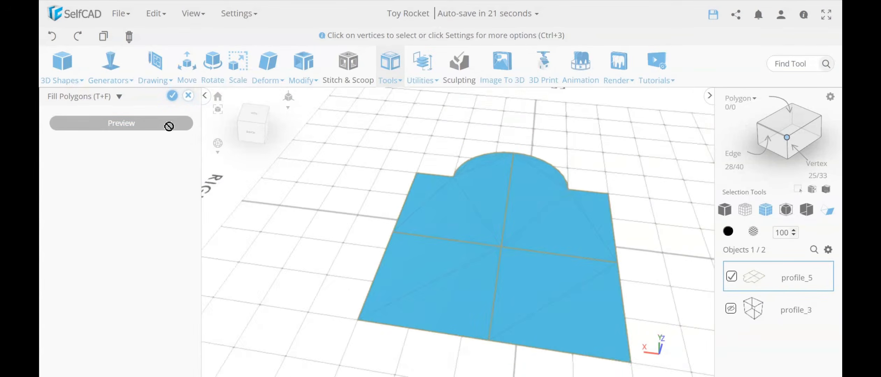
right_click_drag(345, 205, 364, 248)
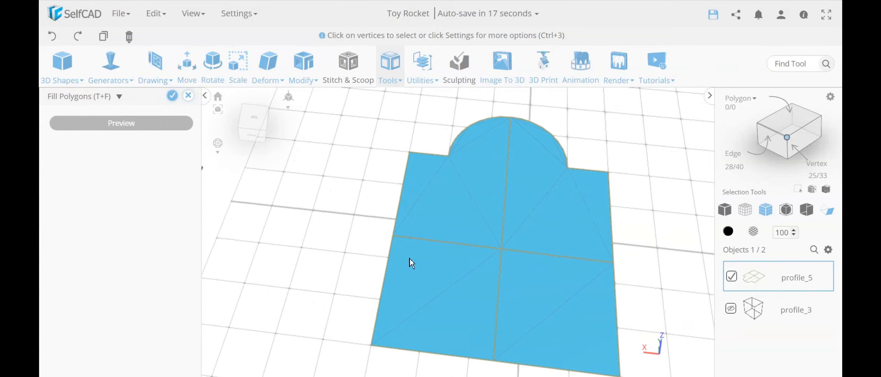
left_click(187, 99)
left_click(445, 227)
Draw a line across the base of the semicircle from X 100, Z 100 to its other end, and close the sketch
mouse_move(177, 88)
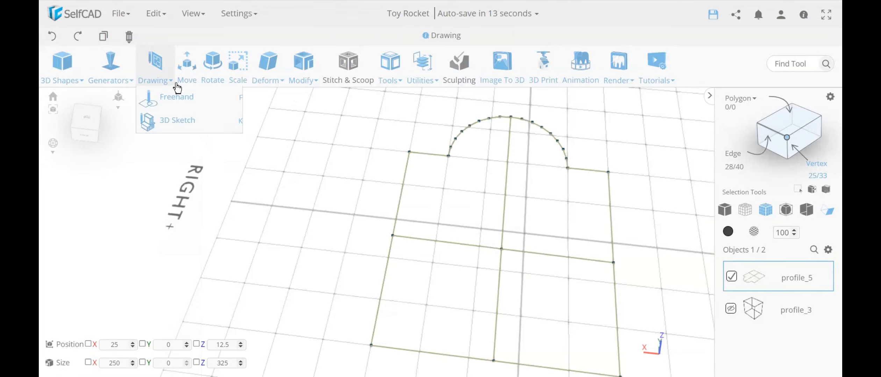
mouse_move(154, 79)
left_click(175, 121)
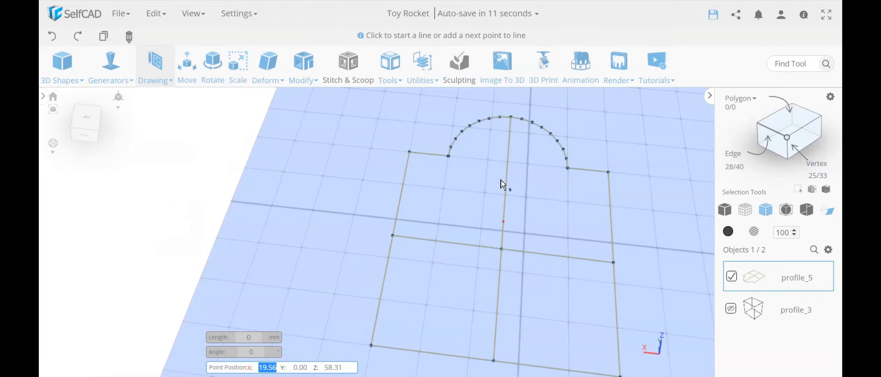
left_click(450, 156)
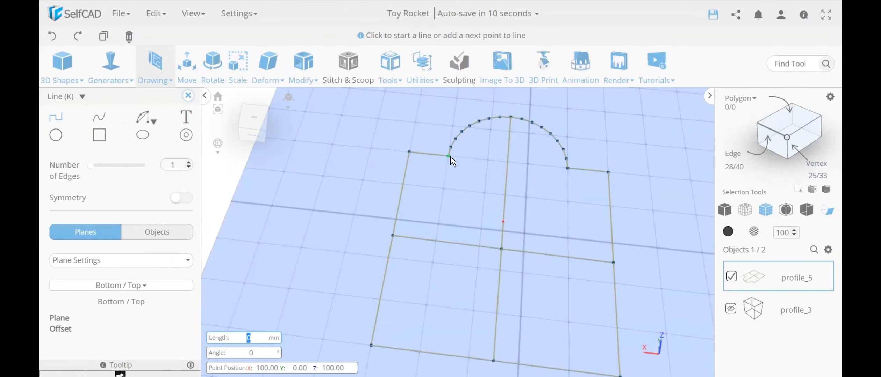
left_click(571, 168)
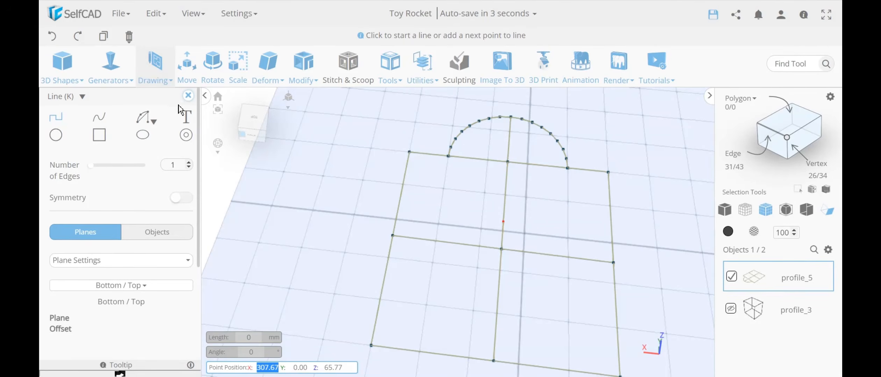
left_click(188, 96)
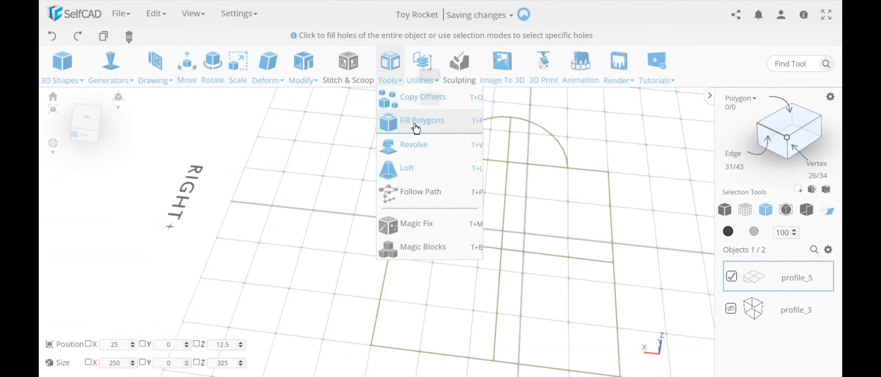
Preview Fill Polygons on the outline with the semicircle closed off, and exit without applying the fill
left_click(414, 120)
left_click(168, 125)
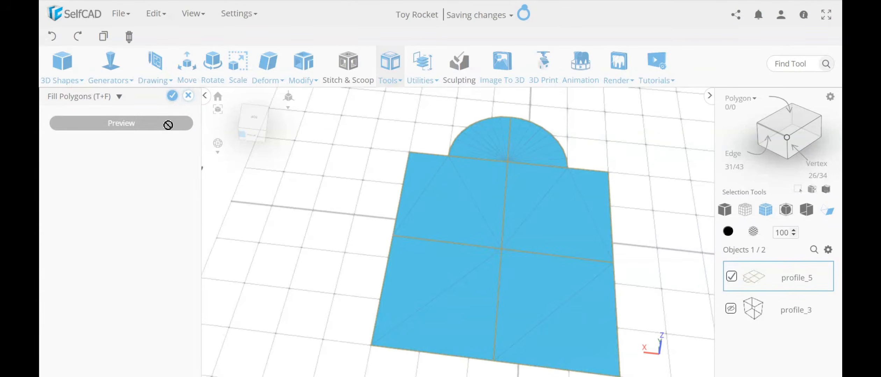
scroll(502, 159, "up", 5)
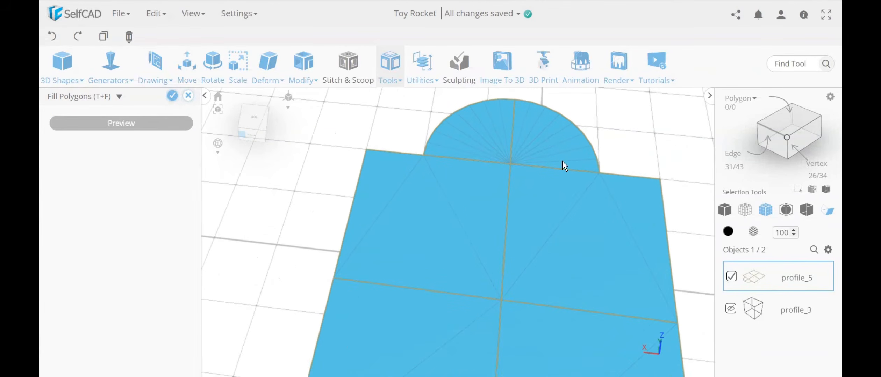
scroll(537, 245, "down", 3)
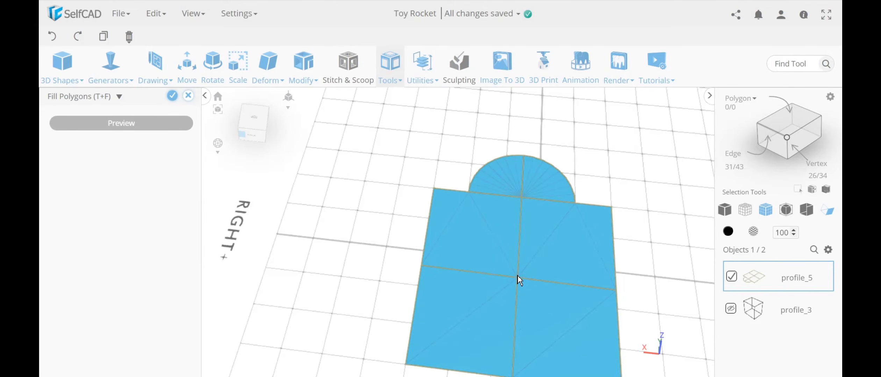
left_click(188, 98)
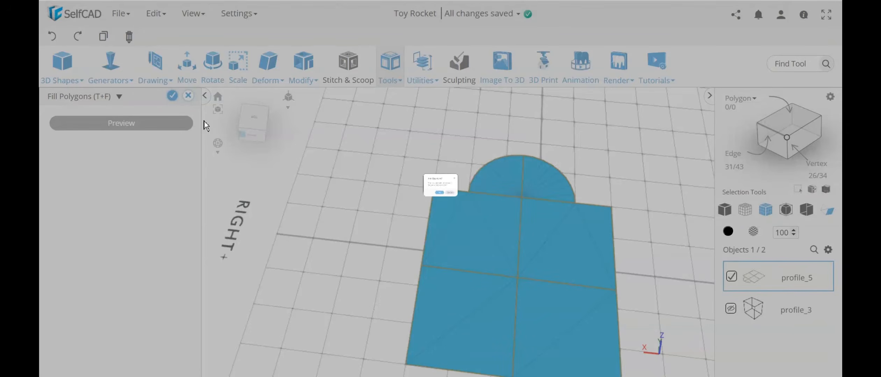
left_click(430, 224)
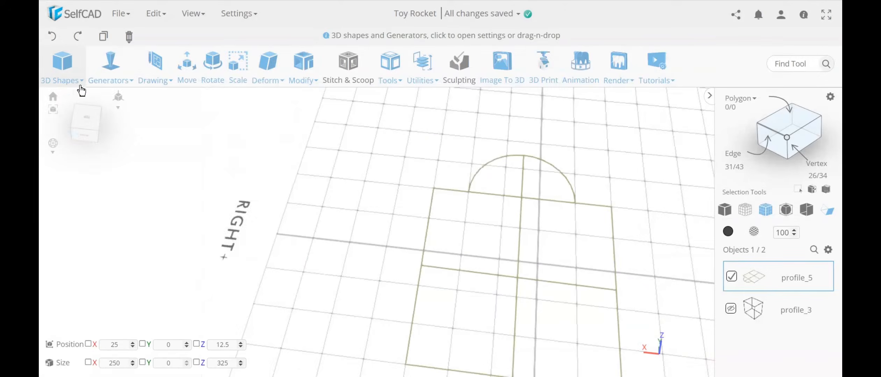
Undo all the added dividing lines to return to the plain square-and-semicircle outline
left_click(52, 42)
left_click(52, 41)
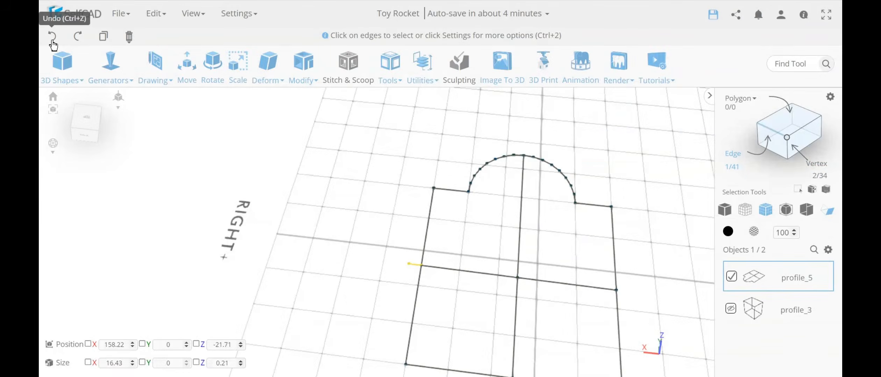
left_click(52, 41)
left_click(53, 41)
left_click(52, 42)
left_click(53, 42)
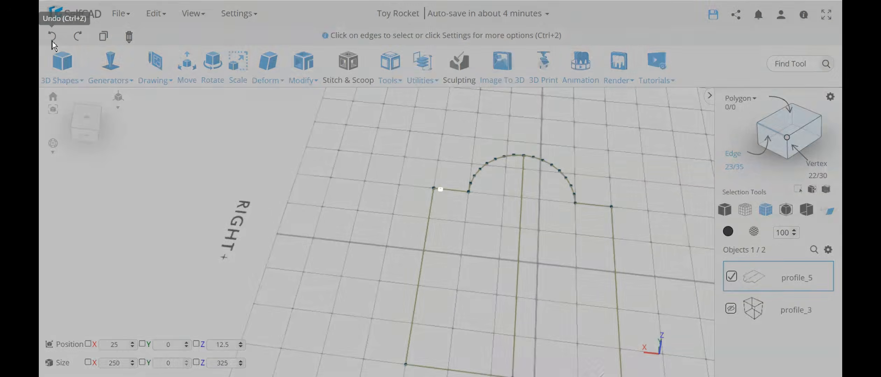
Try a two-edge line from the semicircle's top at X 25, Z 175 to the opposite edge of the outline, and undo it
left_click(161, 79)
left_click(173, 122)
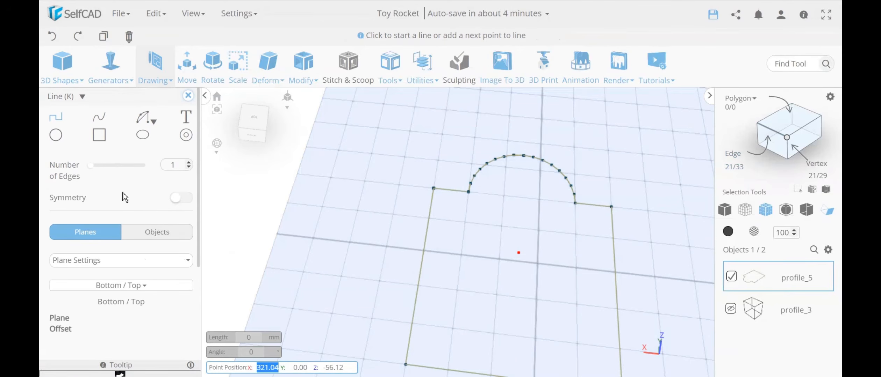
left_click(189, 163)
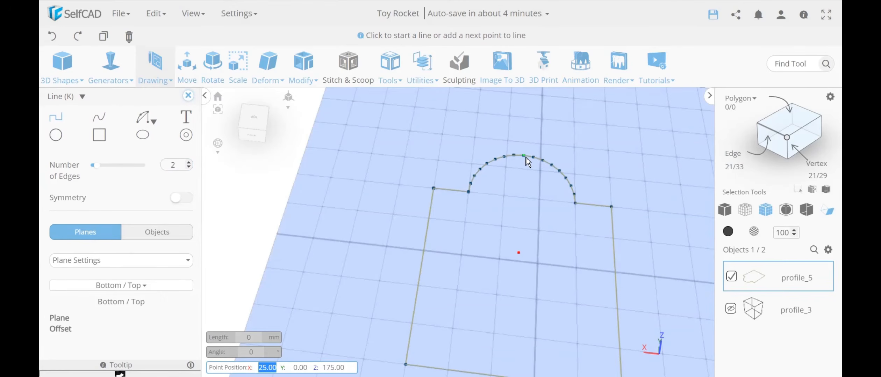
left_click(524, 156)
scroll(529, 174, "down", 3)
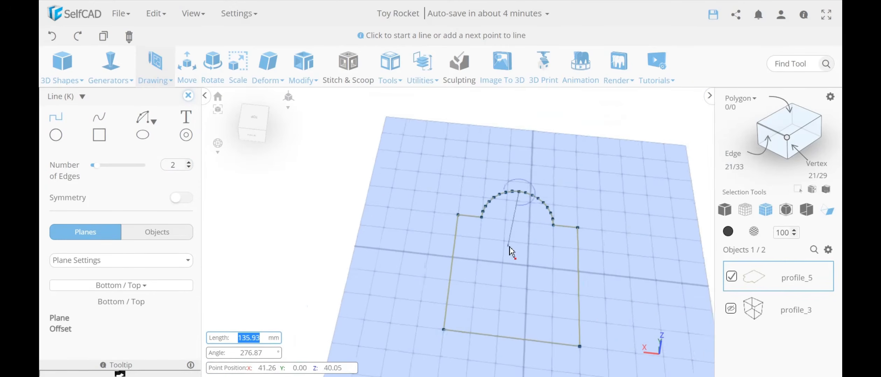
left_click(511, 333)
scroll(511, 290, "up", 5)
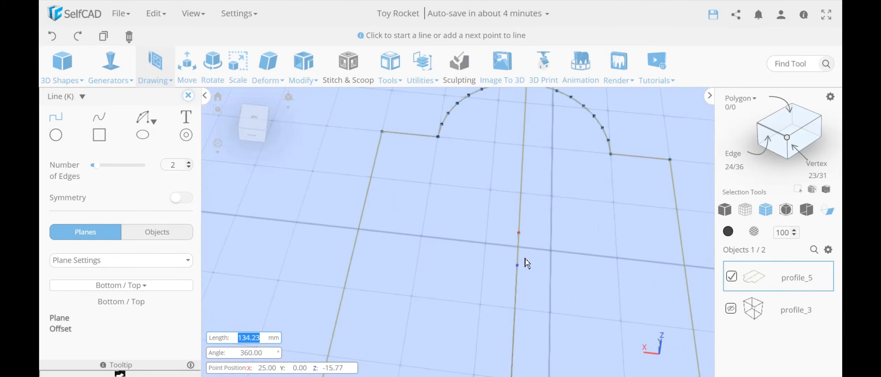
key("Escape")
scroll(542, 316, "down", 4)
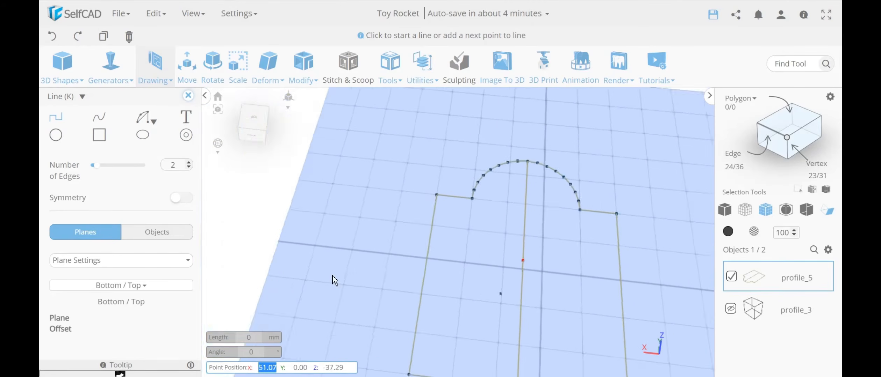
left_click(52, 37)
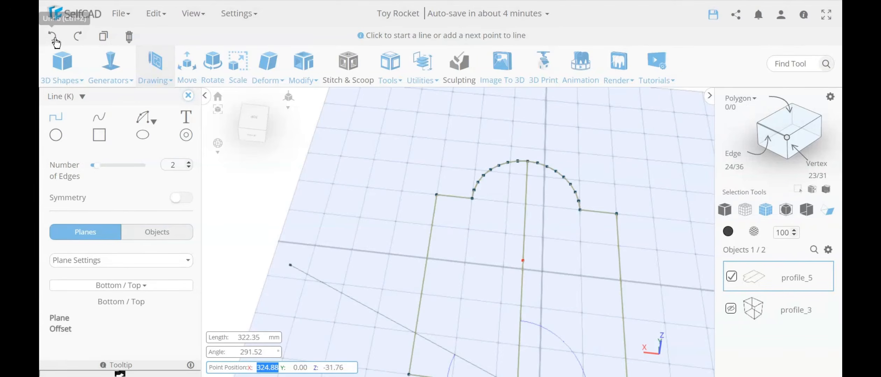
left_click(51, 36)
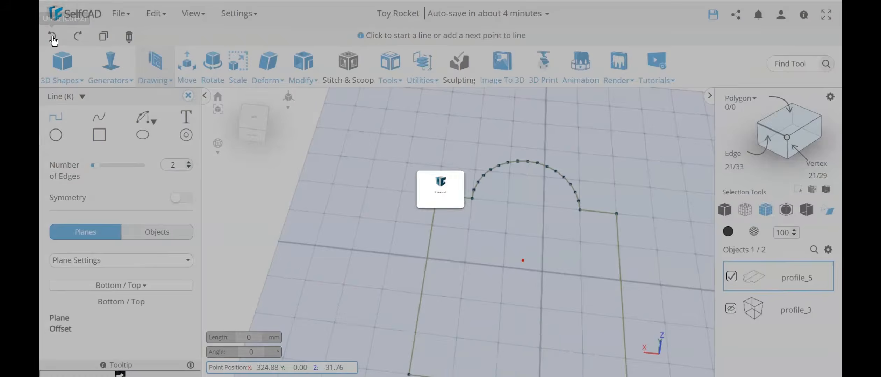
Draw an eight-edge line from the semicircle's top at X 25, Z 175 to the opposite edge of the outline, and close the sketch
double_click(179, 169)
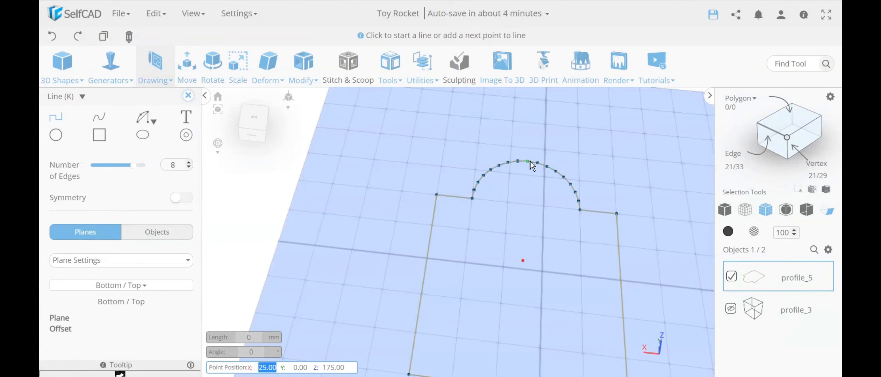
left_click(531, 166)
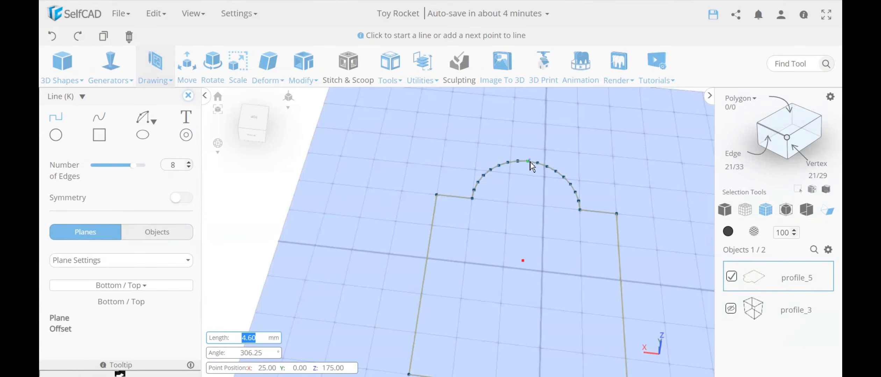
key("Escape")
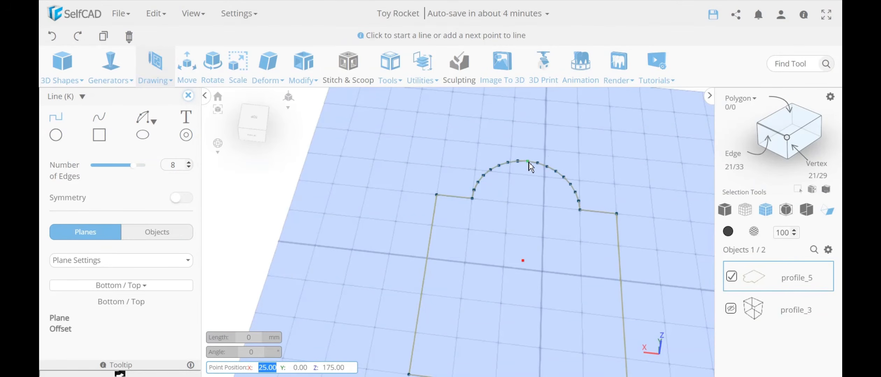
left_click(529, 164)
scroll(508, 324, "down", 5)
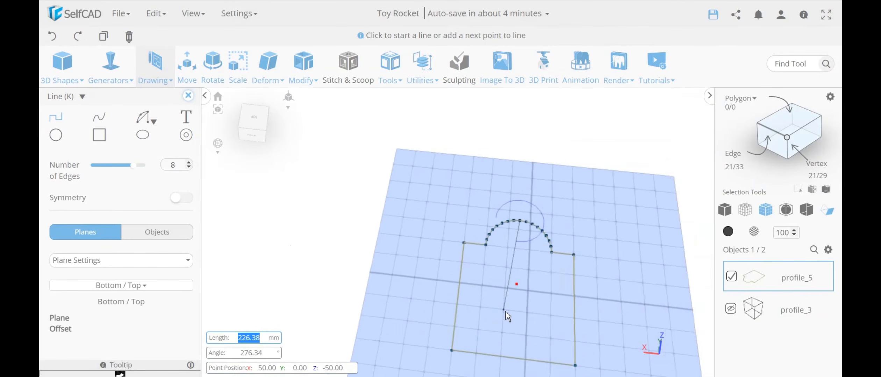
left_click(514, 358)
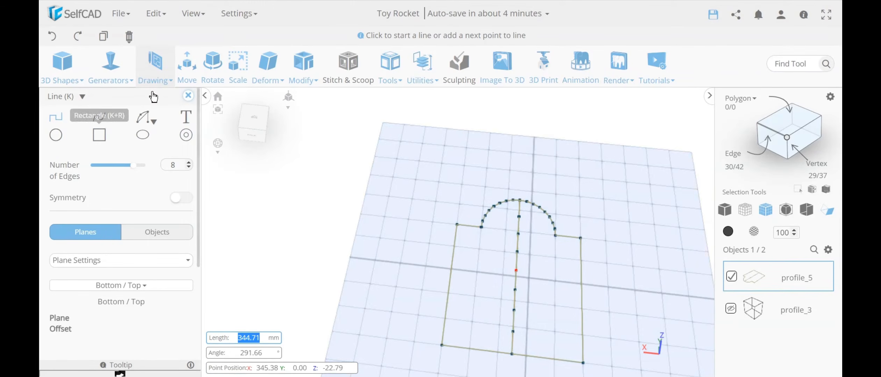
left_click(188, 97)
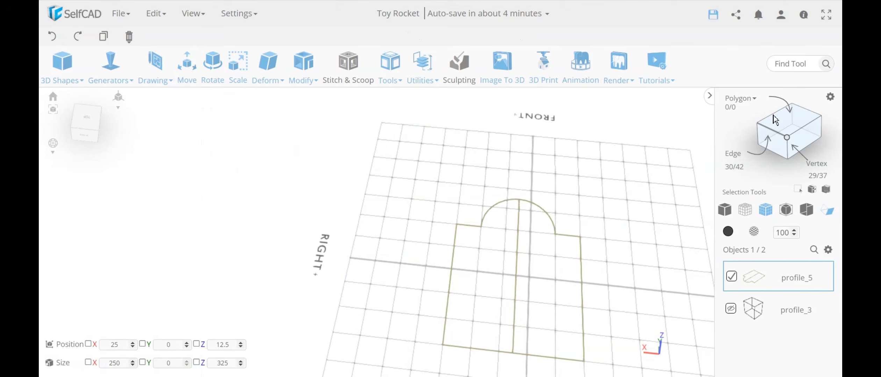
Inspect the vertices along the eight-edge dividing line, preview Fill Polygons on the outline, and exit without applying the fill
left_click(787, 139)
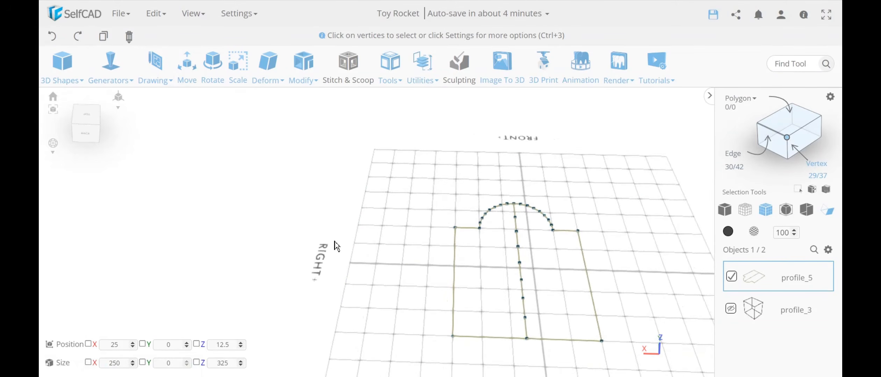
left_click(390, 70)
left_click(419, 94)
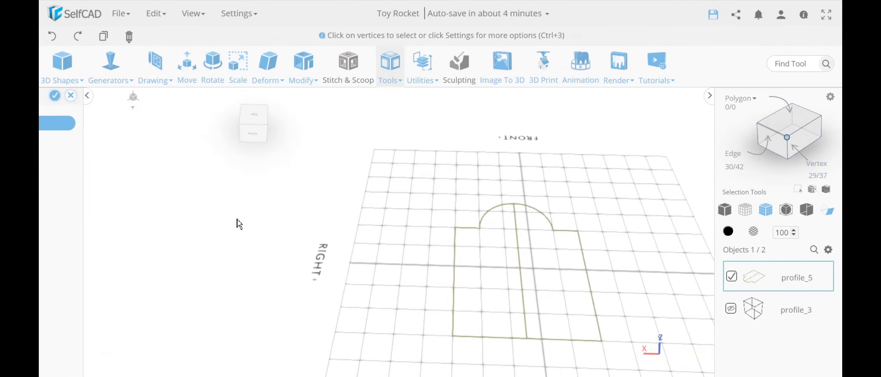
left_click(142, 124)
right_click_drag(419, 234, 422, 278)
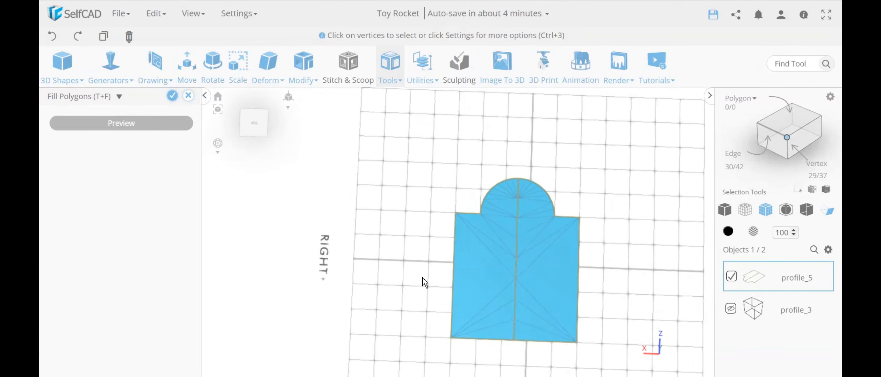
scroll(558, 196, "up", 1)
scroll(558, 199, "up", 1)
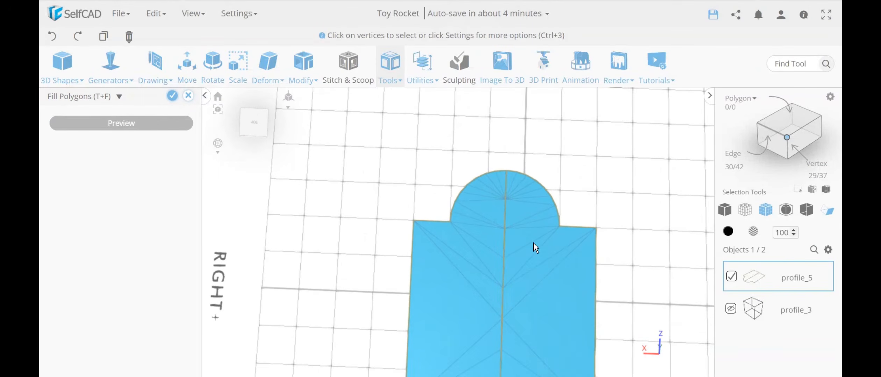
left_click(189, 99)
Delete the square-and-semicircle outline profile_5 from the scene
left_click(424, 225)
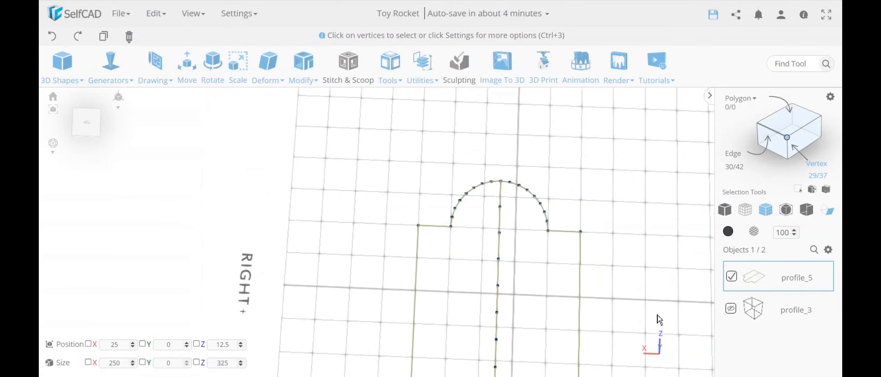
key("Delete")
key("Return")
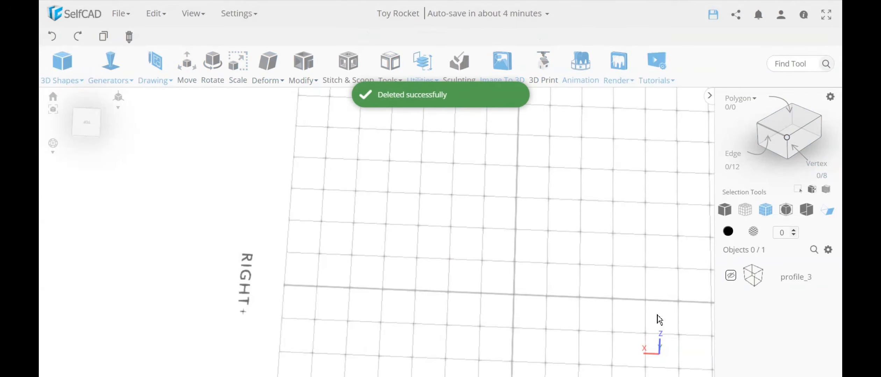
Unhide the wireframe box profile_3 and select it as the active object
left_click_drag(481, 235, 470, 210)
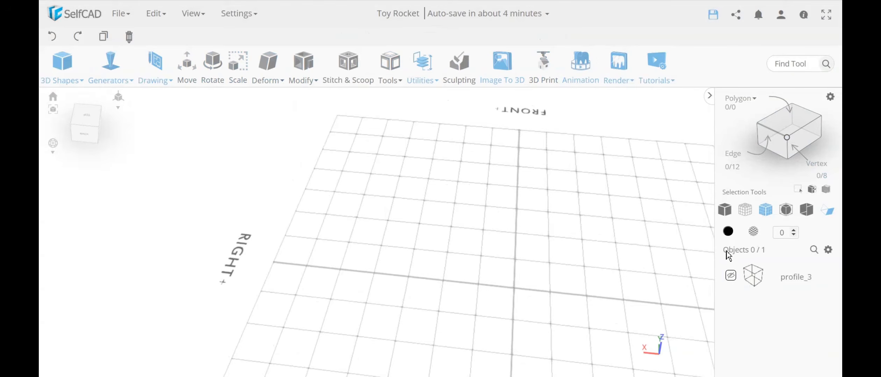
left_click(731, 278)
left_click(730, 277)
Examine the wireframe box from several angles and review the Fill Polygons, Revolve and Loft commands offered for profiles
left_click_drag(545, 276, 576, 192)
left_click_drag(543, 241, 390, 143)
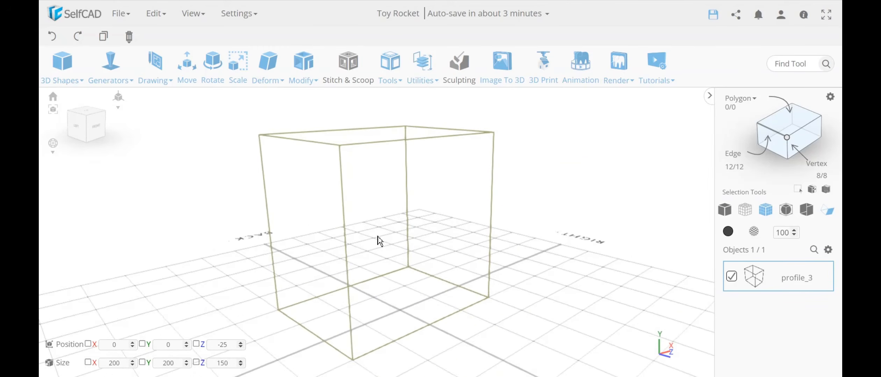
left_click_drag(380, 241, 373, 67)
left_click(398, 73)
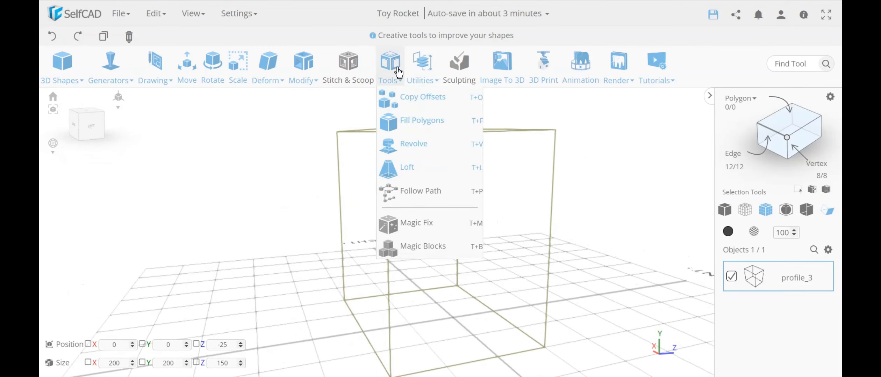
left_click_drag(632, 251, 438, 264)
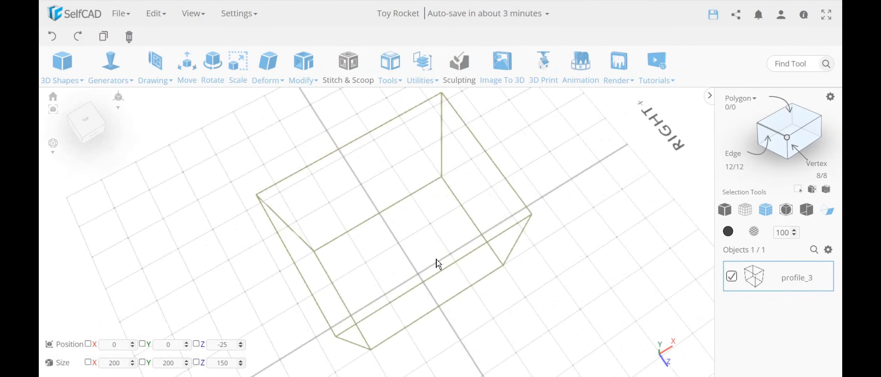
left_click_drag(430, 171, 344, 238)
left_click_drag(489, 256, 390, 242)
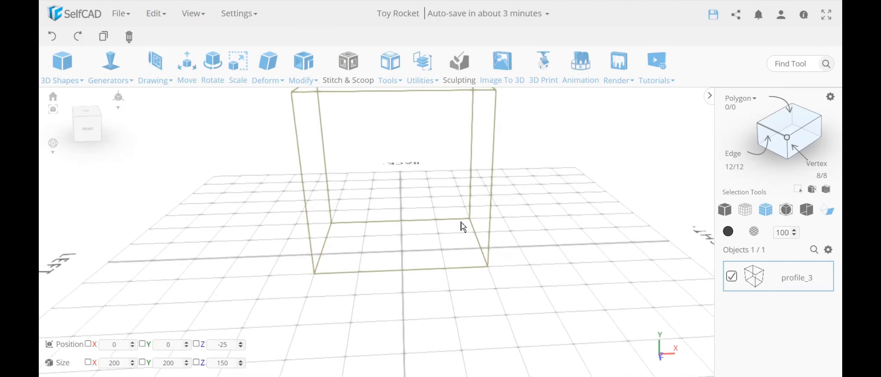
left_click_drag(418, 246, 403, 298)
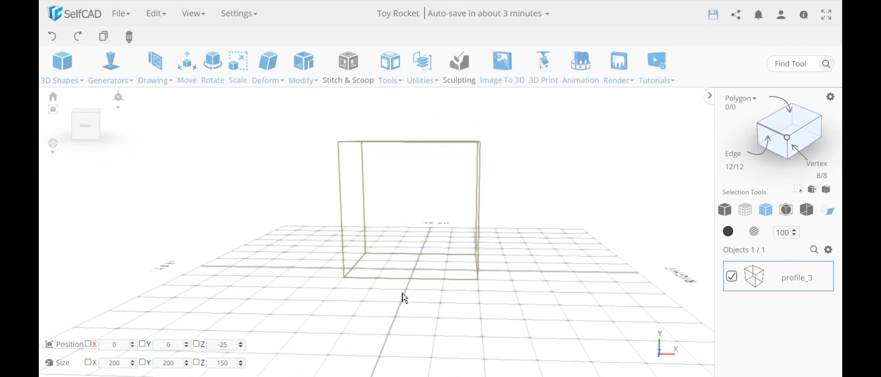
left_click(390, 76)
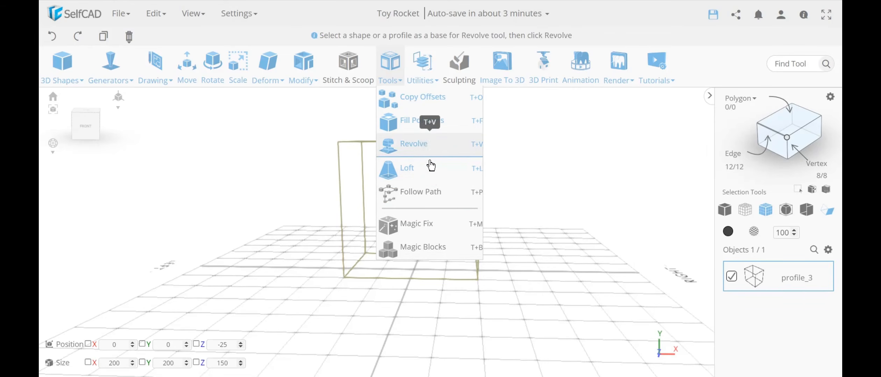
left_click(440, 149)
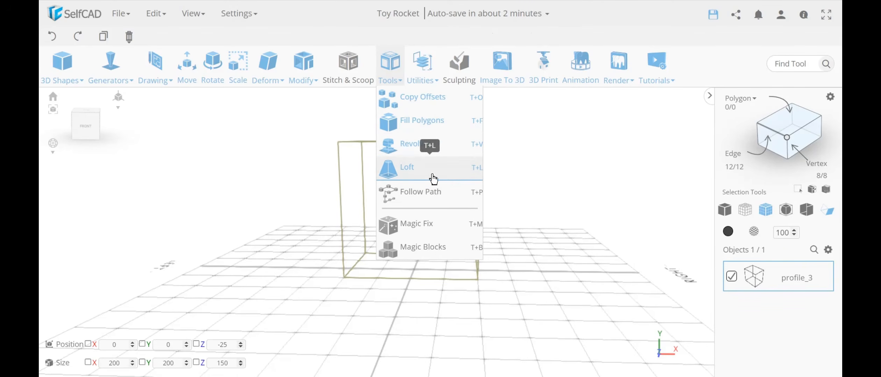
right_click_drag(550, 209, 480, 187)
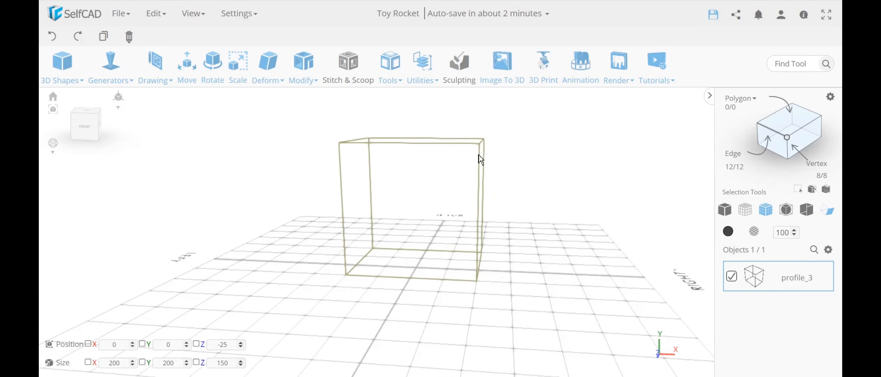
mouse_move(453, 250)
right_mouse_down()
mouse_move(442, 248)
mouse_move(503, 236)
mouse_move(511, 248)
mouse_move(450, 247)
right_mouse_up()
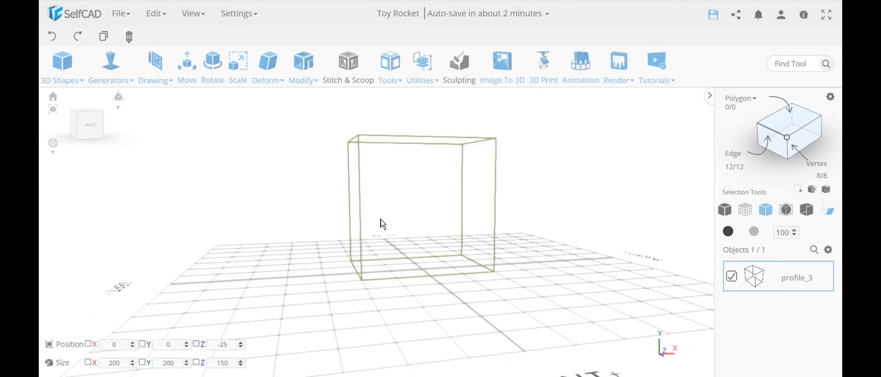
right_click_drag(383, 224, 356, 229)
Select the box's vertical edge at X 100, Z 50 in edge selection mode and delete it
left_click(804, 143)
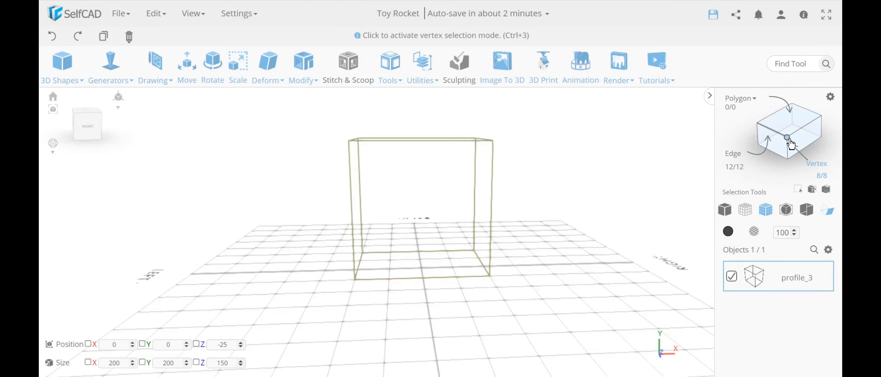
right_click_drag(638, 177, 562, 193)
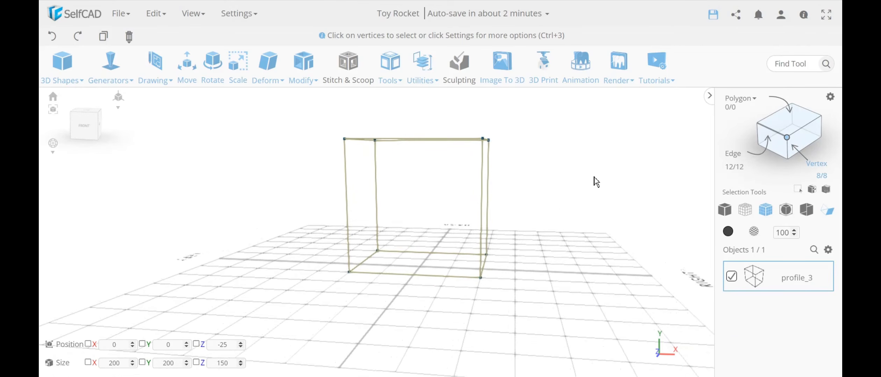
left_click(734, 143)
left_click(482, 206)
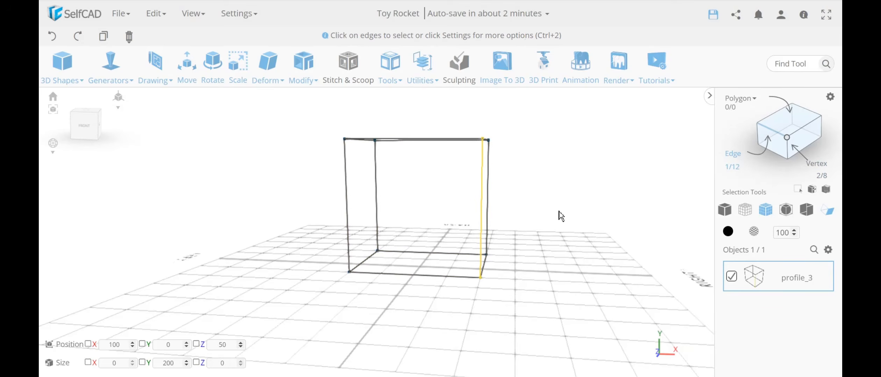
key("Delete")
key("Return")
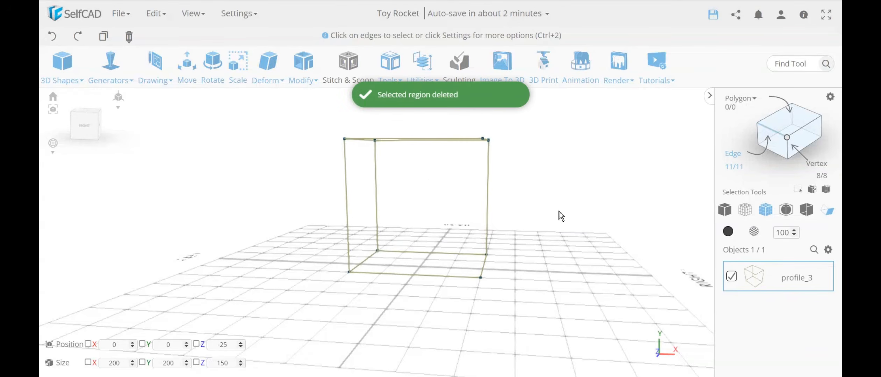
Try to draw a spline with 1 point between the two corners left by the deleted vertical edge, and undo it
left_click(155, 65)
left_click(174, 129)
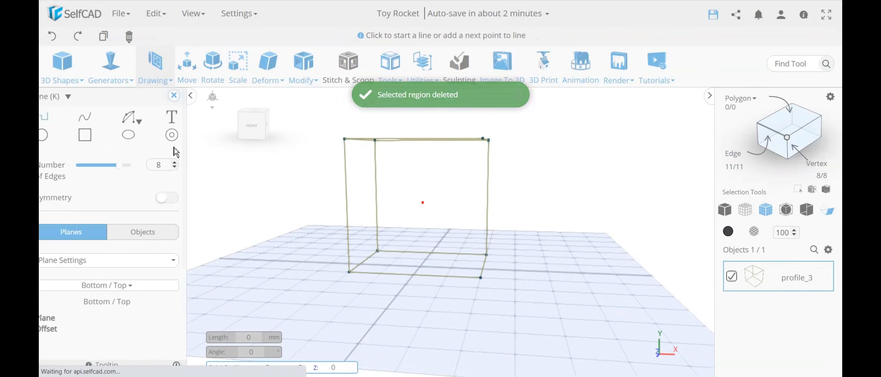
left_click(97, 121)
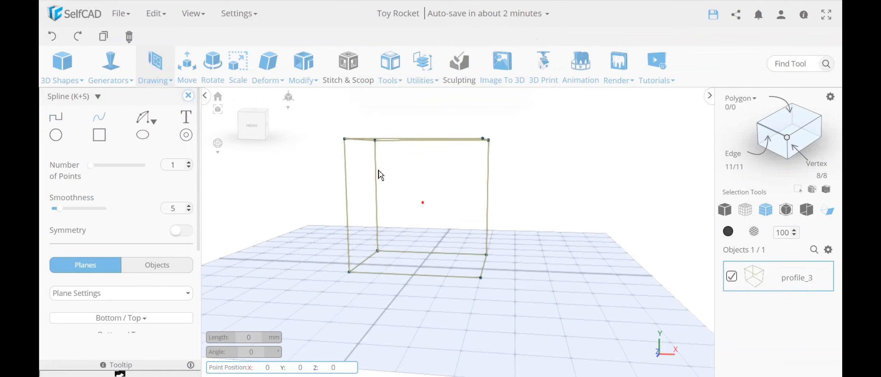
left_click(488, 140)
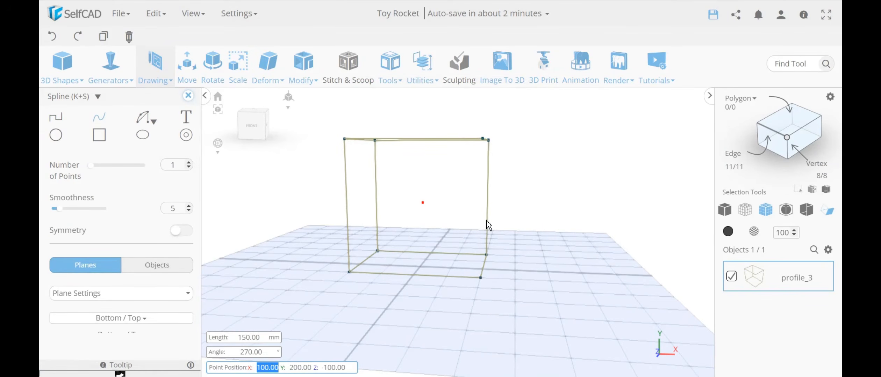
left_click(481, 278)
mouse_move(529, 220)
right_mouse_down()
mouse_move(580, 150)
mouse_move(544, 149)
right_mouse_up()
left_click(463, 285)
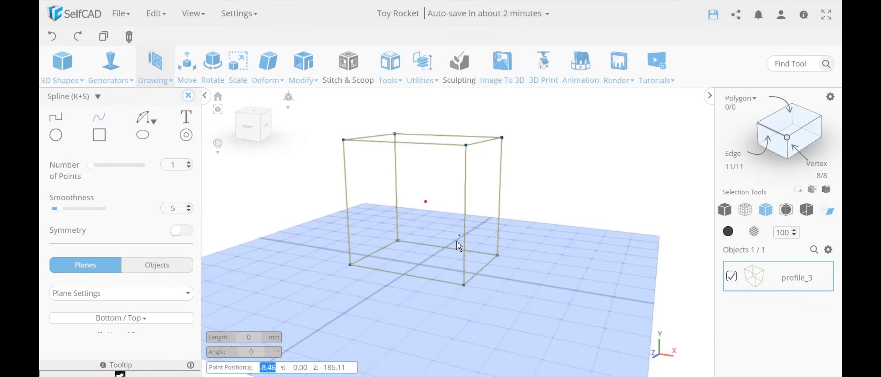
left_click(53, 42)
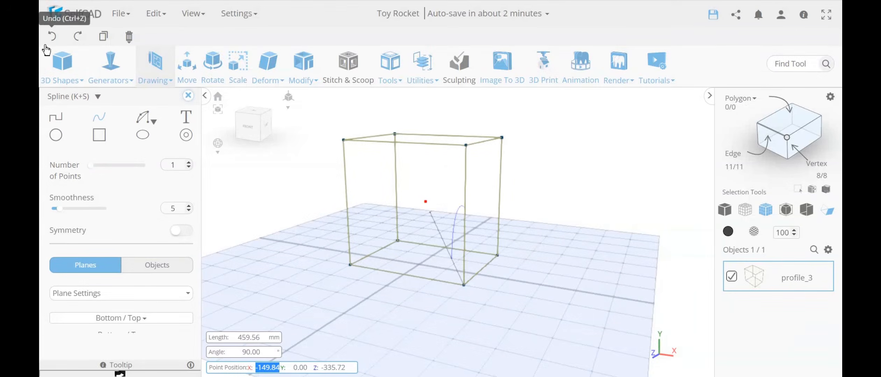
left_click(53, 42)
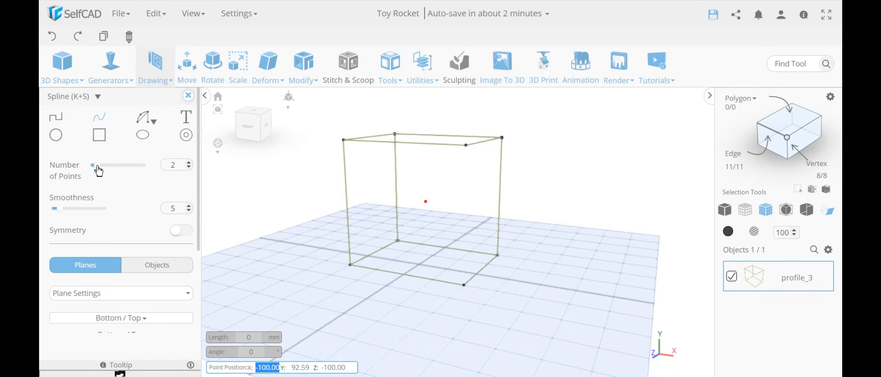
Draw a spline with 2 points from the upper to the lower corner left by the deleted vertical edge
left_click(466, 146)
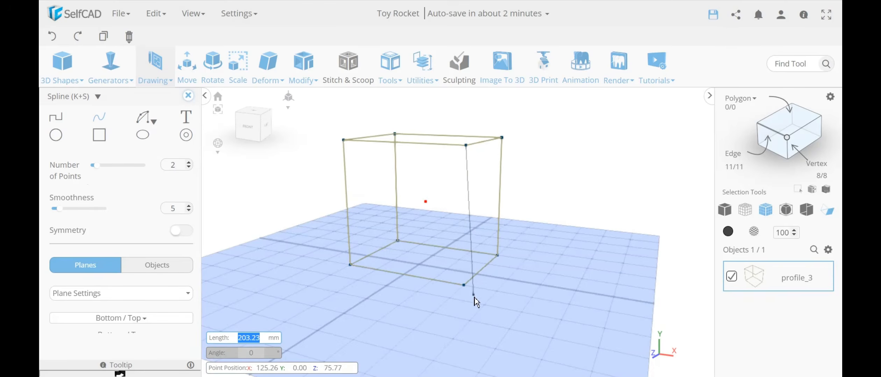
left_click(466, 290)
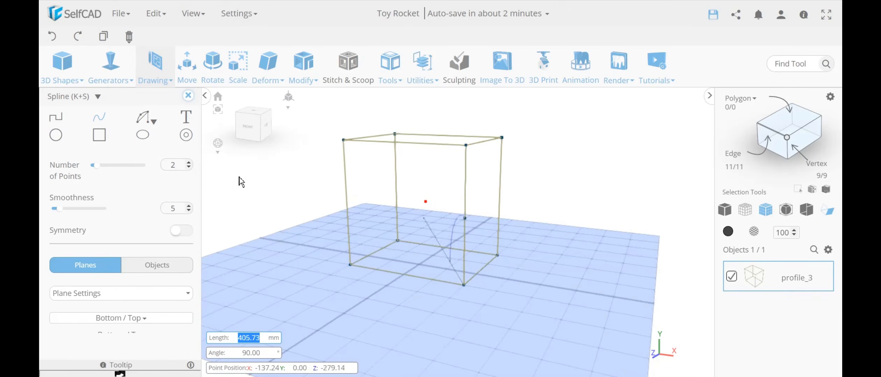
left_click(189, 96)
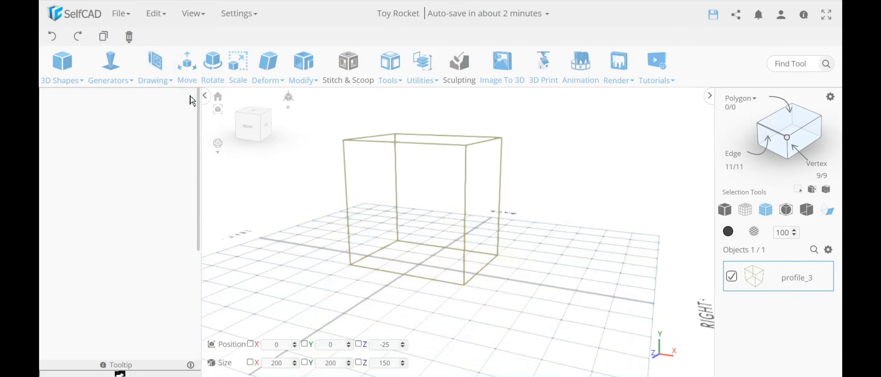
Move the new spline's middle vertex outward to X 129, Y 100, Z 83 and inspect the bulge from other angles
left_click(787, 139)
left_click(465, 218)
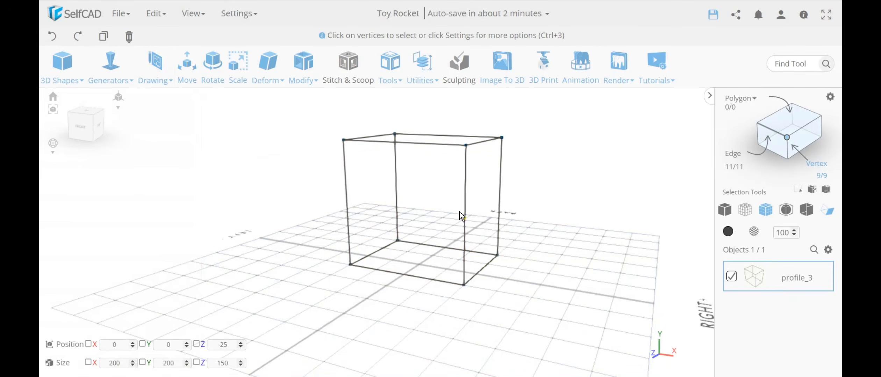
left_click(187, 79)
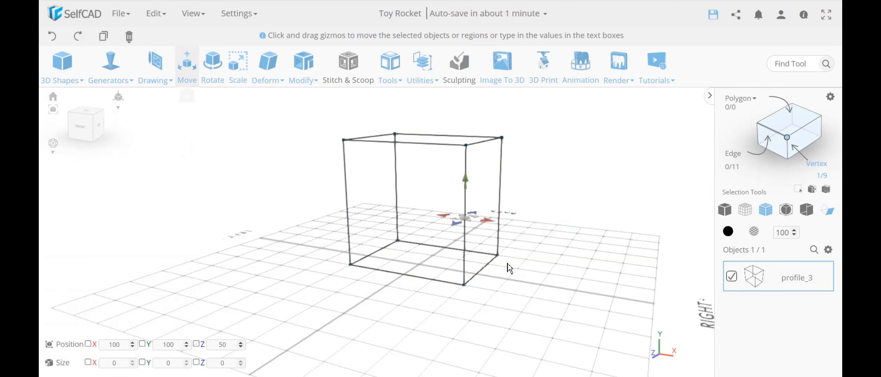
left_click_drag(471, 226, 482, 230)
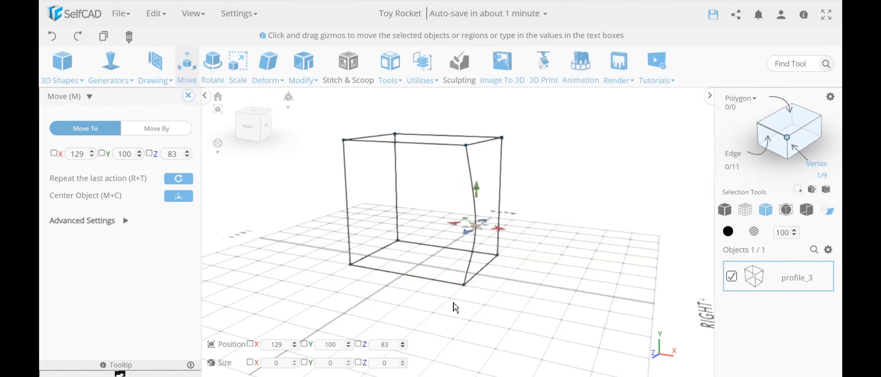
left_click_drag(452, 302, 428, 298)
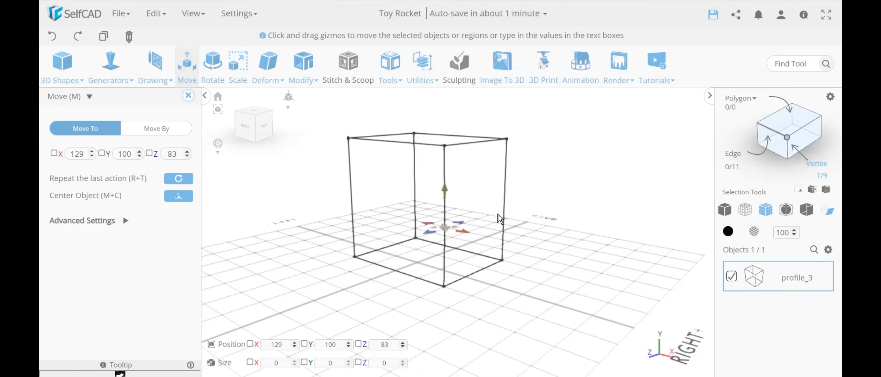
left_click_drag(503, 253, 486, 258)
left_click(187, 95)
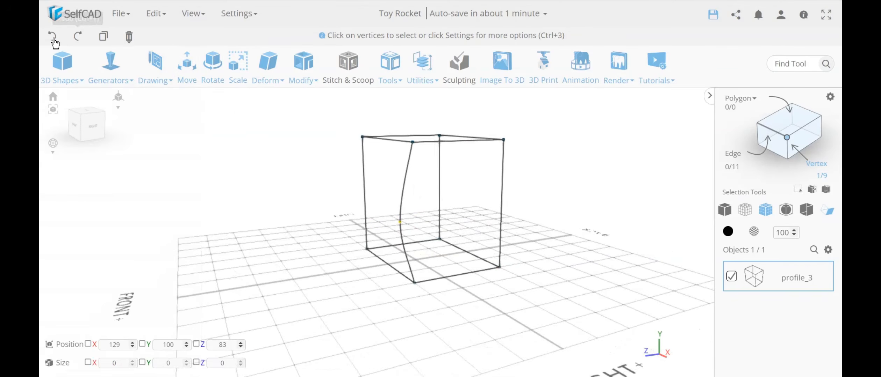
Undo the vertex move, the replacement spline and the deletion of the box's vertical edge
left_click(53, 36)
left_click(53, 38)
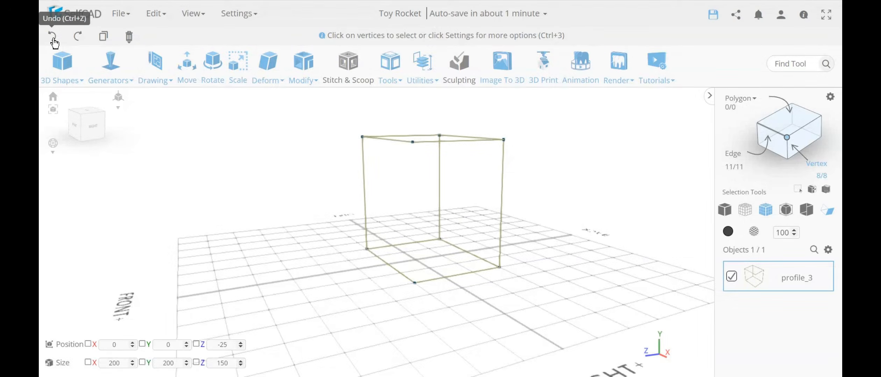
left_click(54, 39)
Select the wireframe box's four vertical edges in edge selection mode and split them off into a separate profile
left_click_drag(214, 197, 330, 195)
left_click(272, 193)
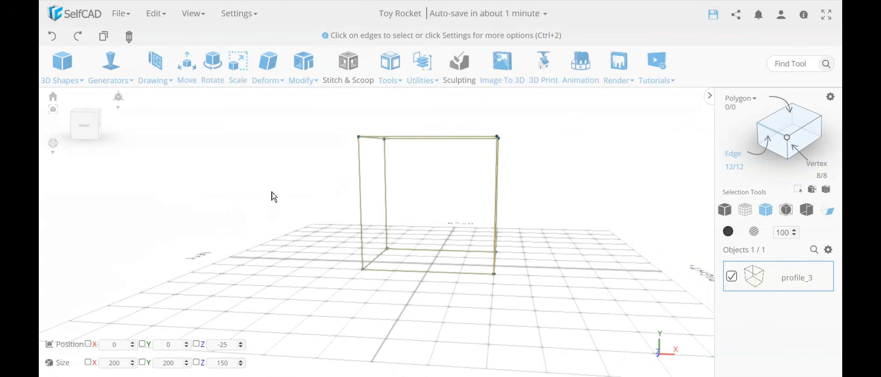
mouse_move(274, 197)
left_mouse_down()
mouse_move(221, 201)
mouse_move(287, 203)
left_mouse_up()
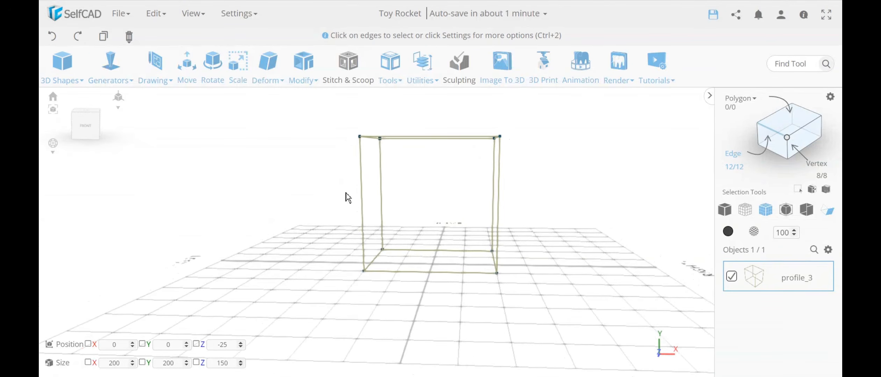
left_click_drag(540, 214, 304, 195)
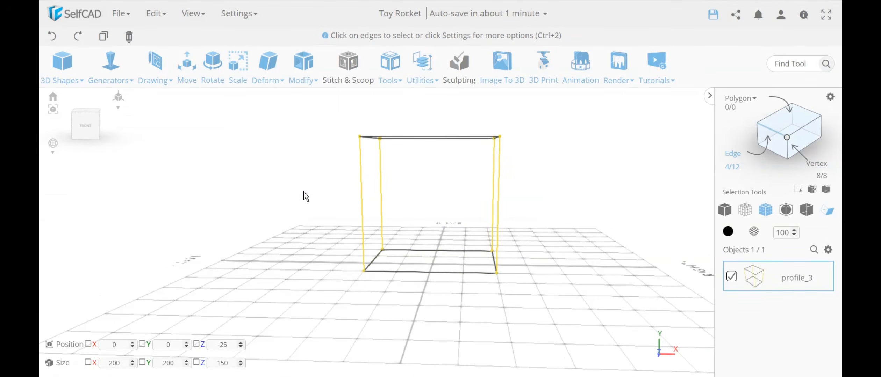
left_click(399, 79)
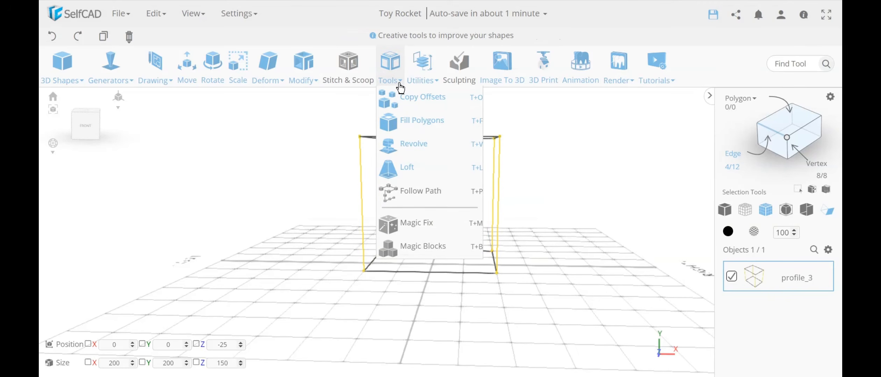
left_click(423, 79)
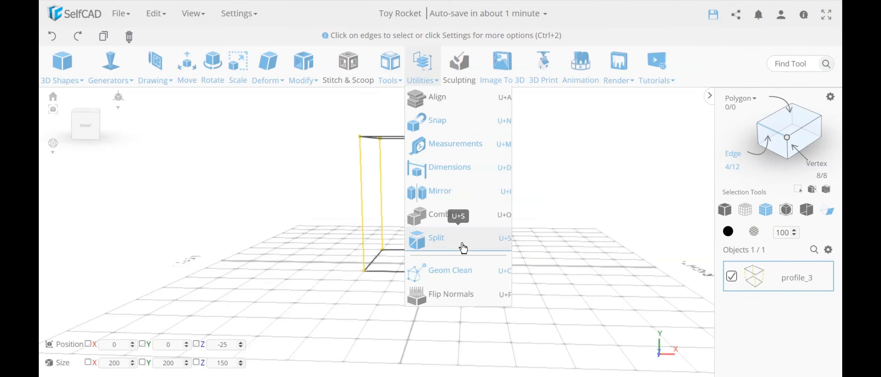
left_click(511, 240)
right_click_drag(541, 258, 576, 258)
Apply Round Object to the split-off vertical edges with Convert to Spline enabled and smoothness 1
left_click(308, 74)
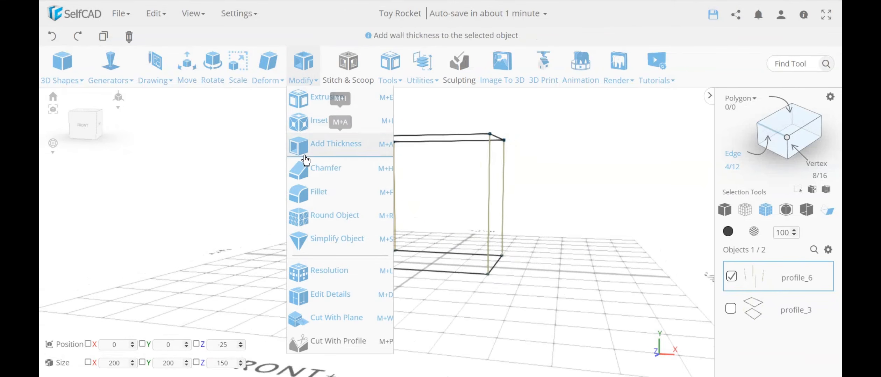
left_click(330, 214)
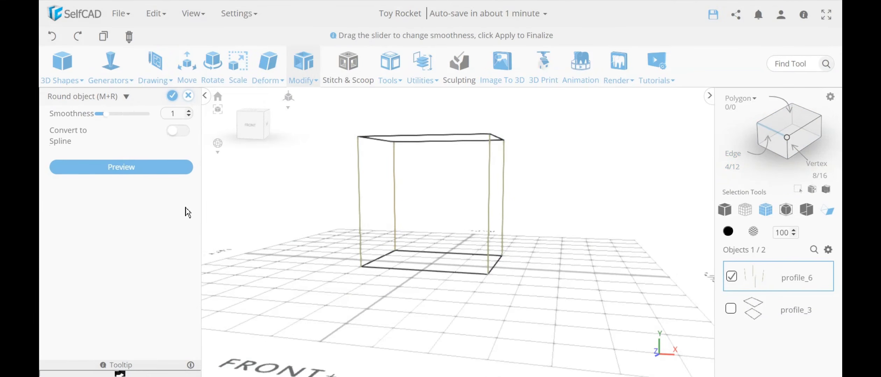
left_click(185, 137)
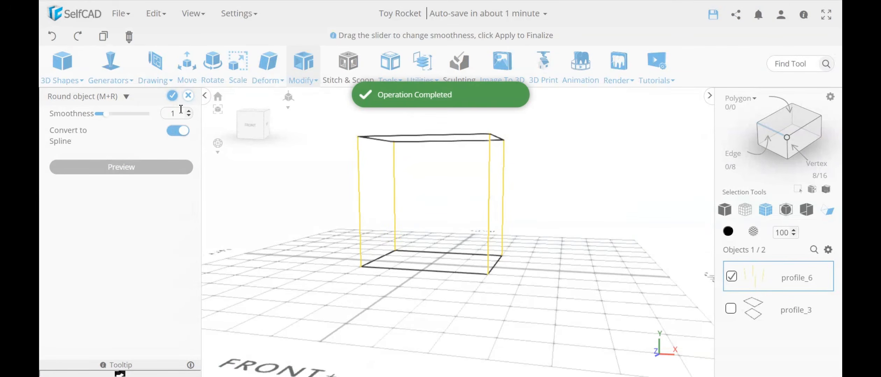
left_click(173, 96)
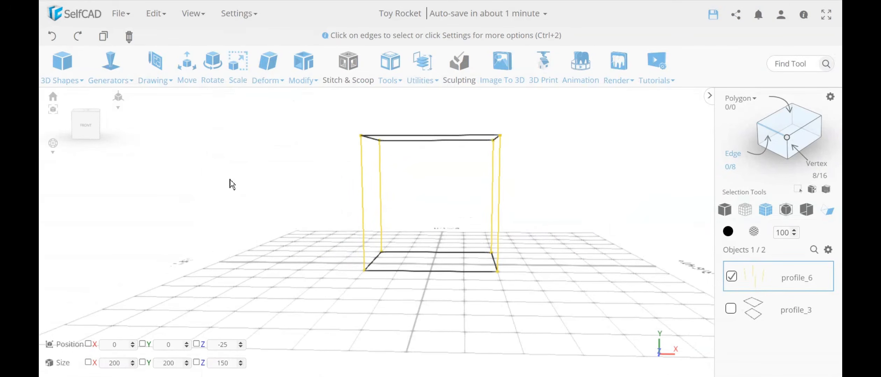
Add a vertex near the middle of each of the four vertical splines with Edit Details, using Vertex as the part of geometry
mouse_move(229, 179)
left_mouse_down()
mouse_move(254, 180)
mouse_move(222, 181)
left_mouse_up()
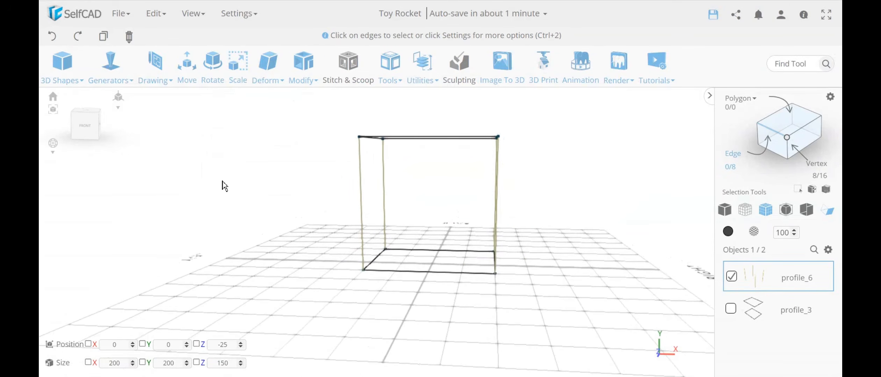
left_click(304, 66)
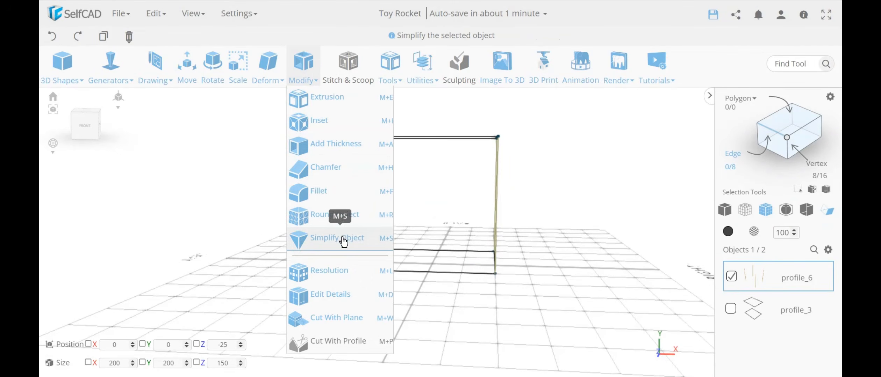
left_click(345, 294)
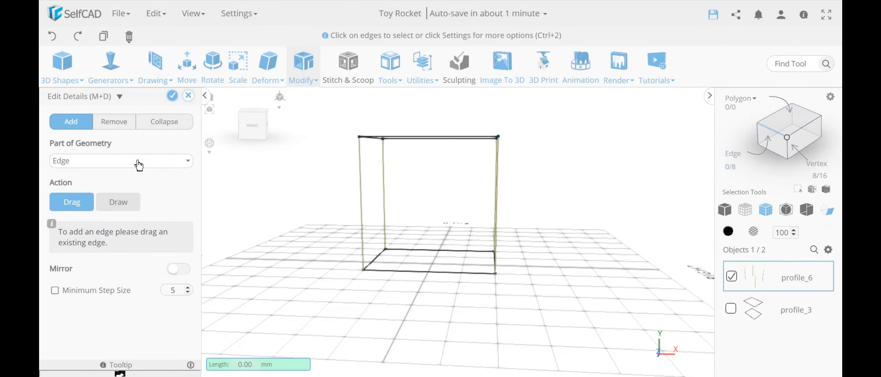
left_click(115, 169)
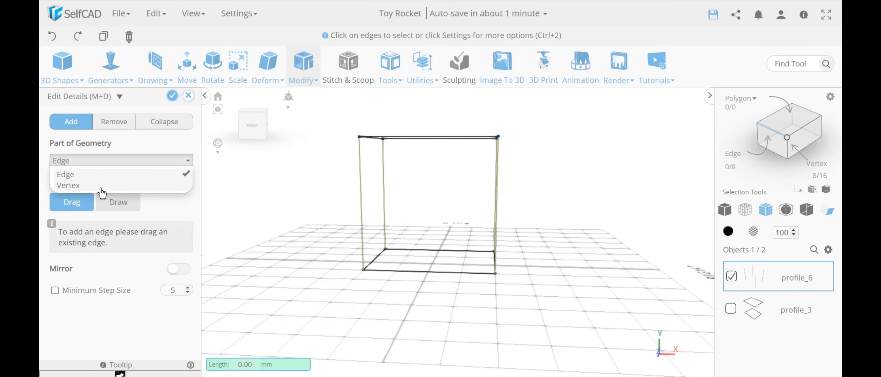
left_click(73, 185)
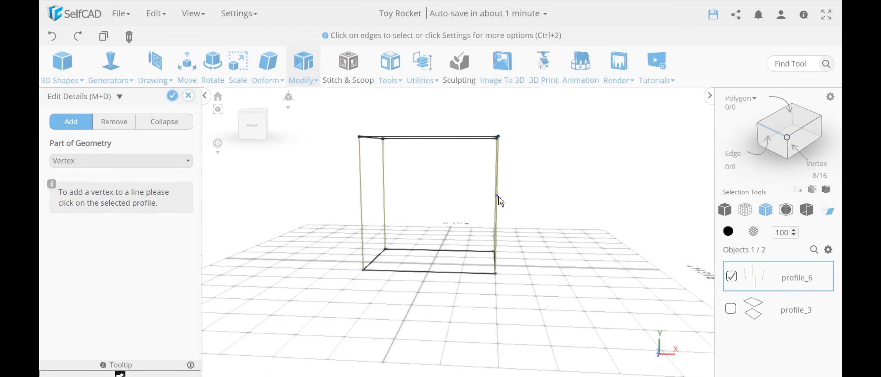
right_click_drag(654, 171, 565, 183)
left_click(458, 213)
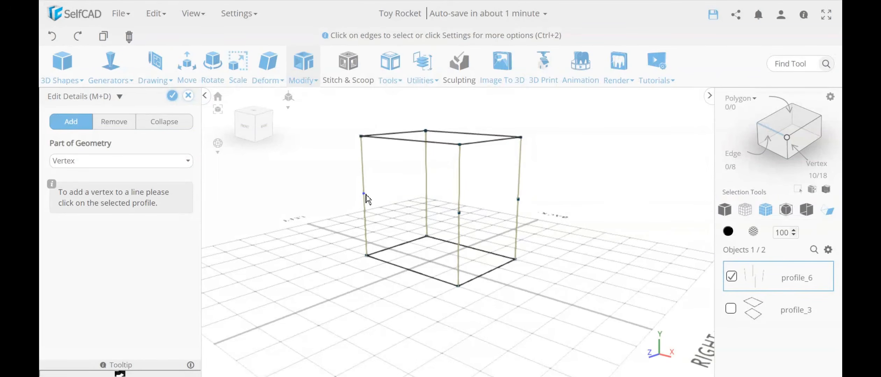
left_click(426, 180)
right_click_drag(426, 180, 347, 243)
left_click(172, 96)
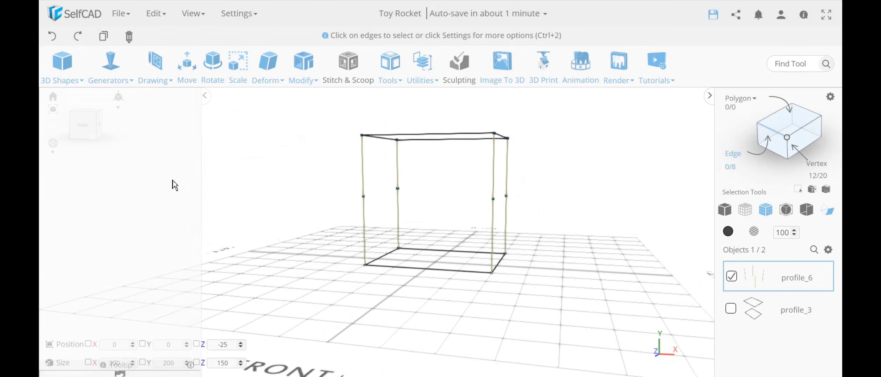
Select the middle vertices of the four vertical splines in vertex mode and scale them outward evenly to about 224 by 168
right_click_drag(223, 226, 280, 229)
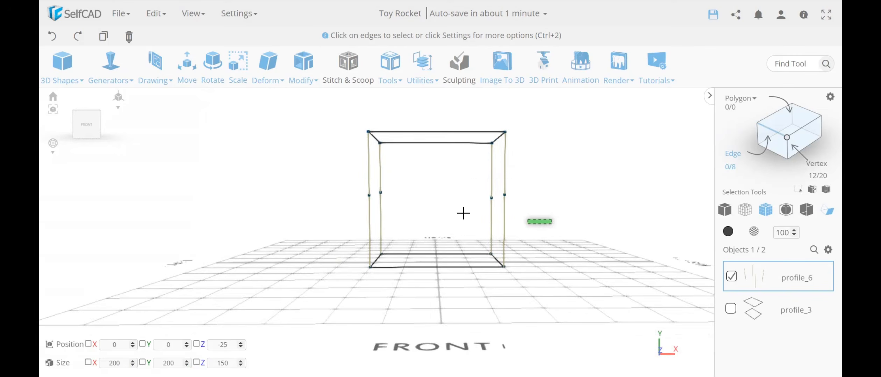
left_click_drag(463, 213, 348, 176)
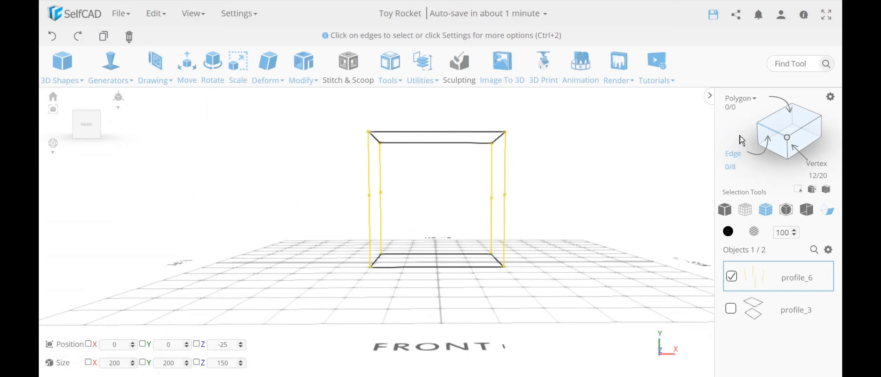
left_click(787, 143)
left_click_drag(562, 231, 339, 184)
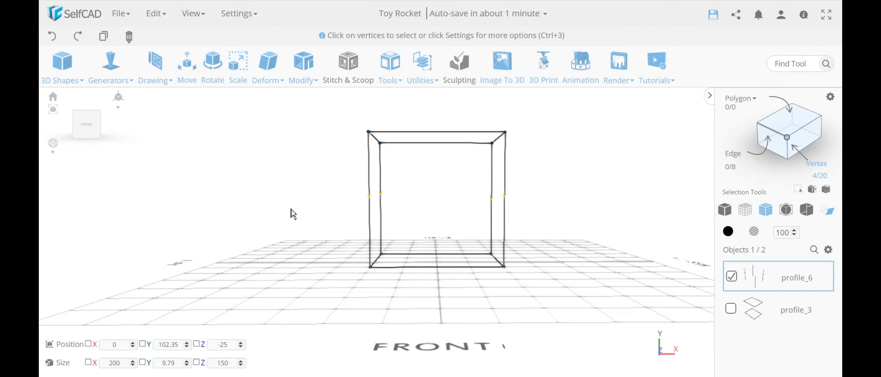
left_click(237, 70)
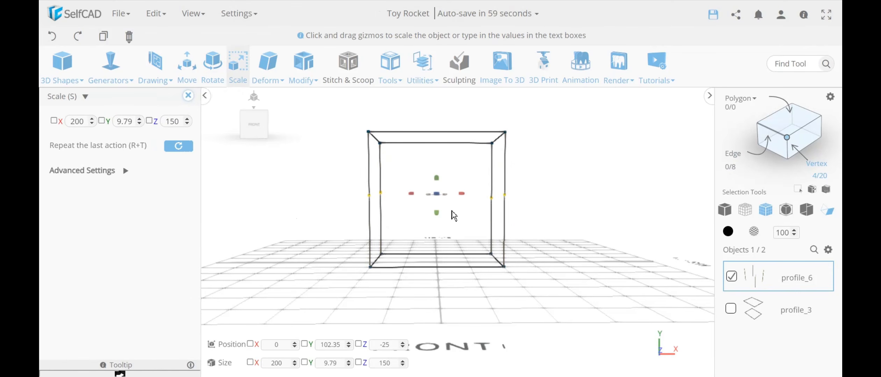
left_click_drag(438, 196, 441, 205)
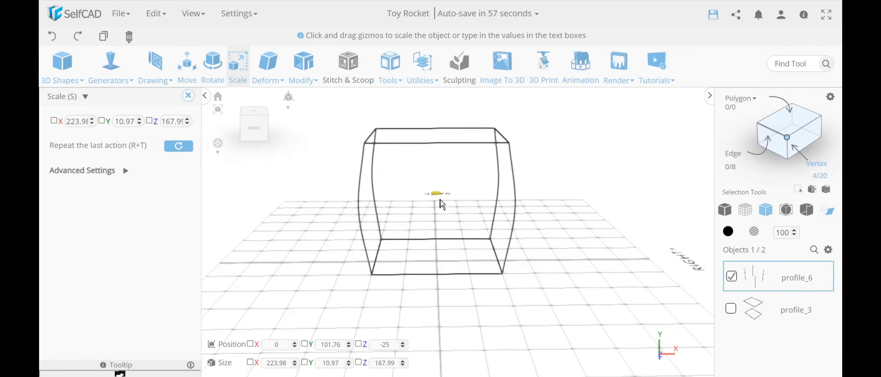
right_click_drag(391, 319, 391, 305)
left_click(188, 96)
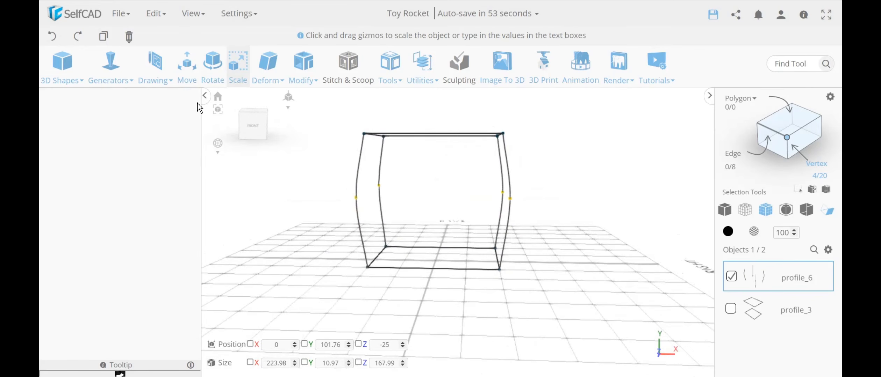
left_click(283, 173)
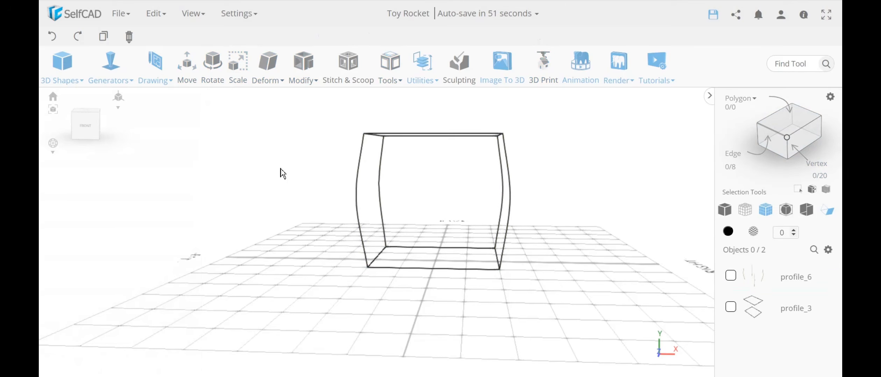
mouse_move(471, 231)
right_mouse_down()
mouse_move(397, 232)
mouse_move(395, 220)
mouse_move(356, 226)
mouse_move(482, 232)
right_mouse_up()
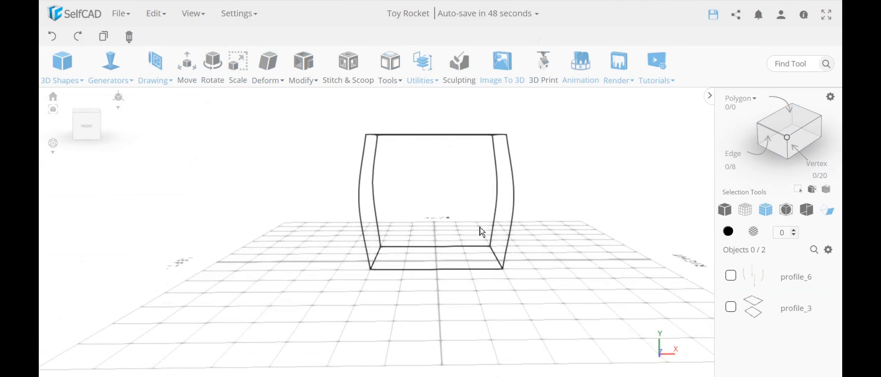
Select the profile holding the upper and lower squares and start a Loft between them
left_click(474, 274)
left_click(385, 78)
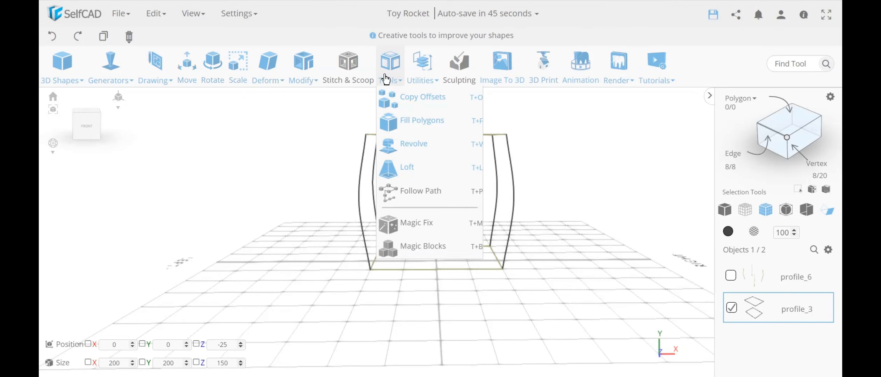
right_click_drag(574, 269, 490, 275)
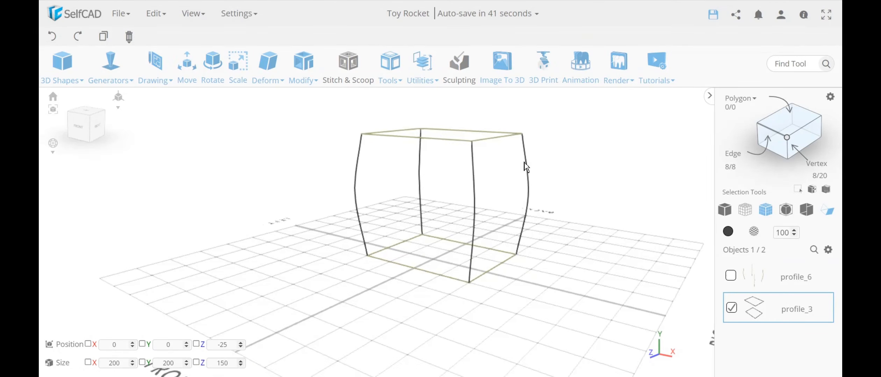
right_click_drag(482, 299, 513, 279)
right_click_drag(477, 259, 448, 243)
right_click_drag(512, 245, 536, 233)
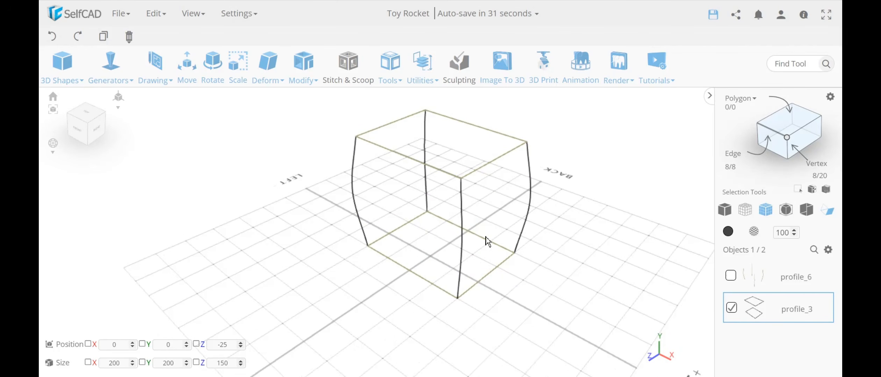
mouse_move(493, 231)
right_mouse_down()
mouse_move(503, 242)
mouse_move(502, 232)
right_mouse_up()
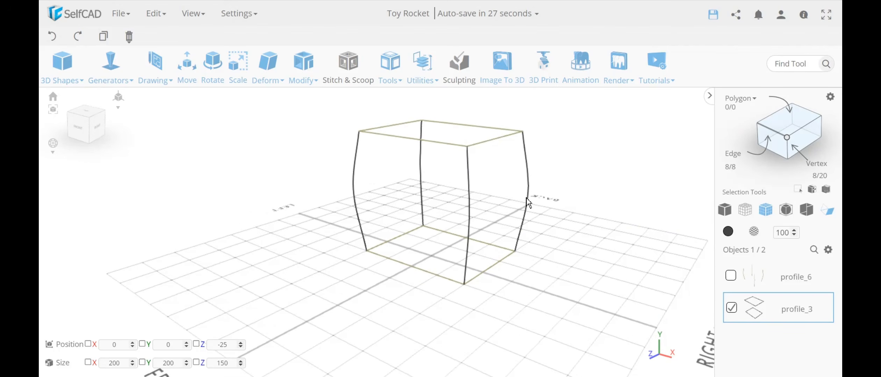
right_click_drag(484, 200, 533, 239)
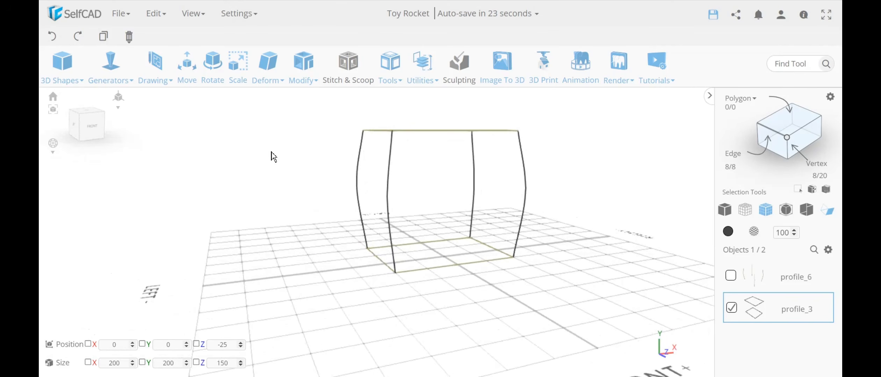
right_click_drag(429, 270, 399, 285)
left_click(431, 77)
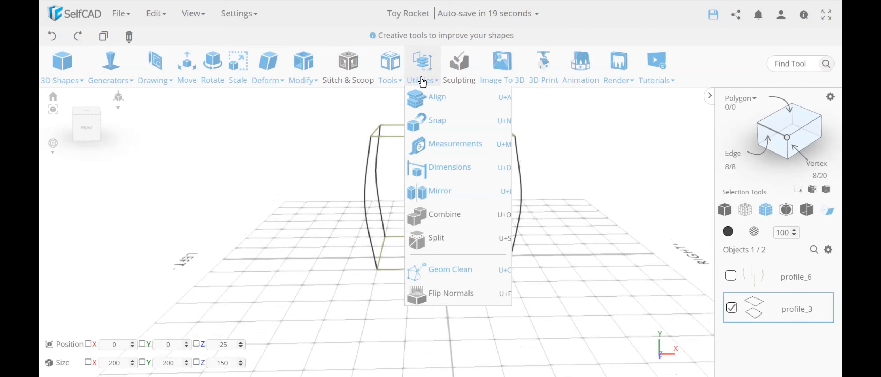
left_click(390, 71)
left_click(416, 171)
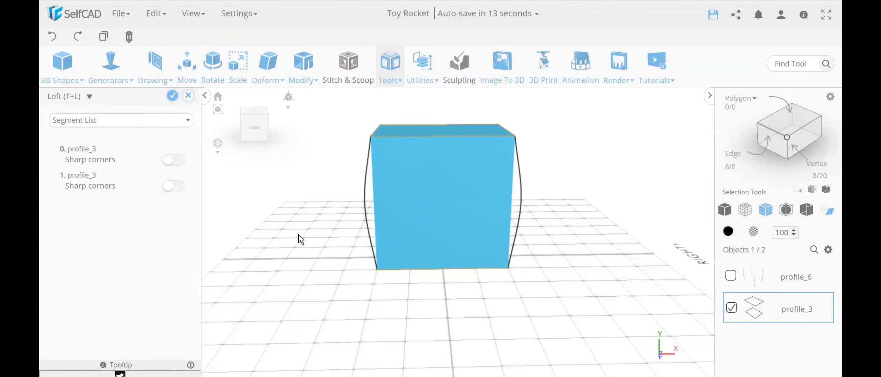
left_click_drag(299, 239, 314, 231)
Add the two back vertical splines as rails of the loft
left_click(78, 122)
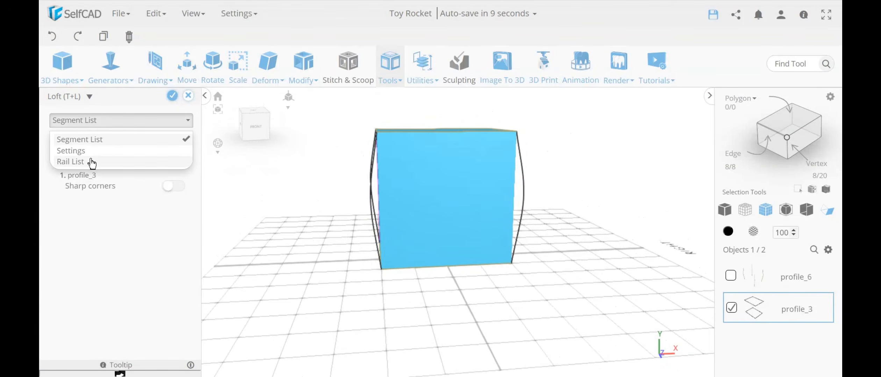
left_click(90, 160)
left_click(97, 149)
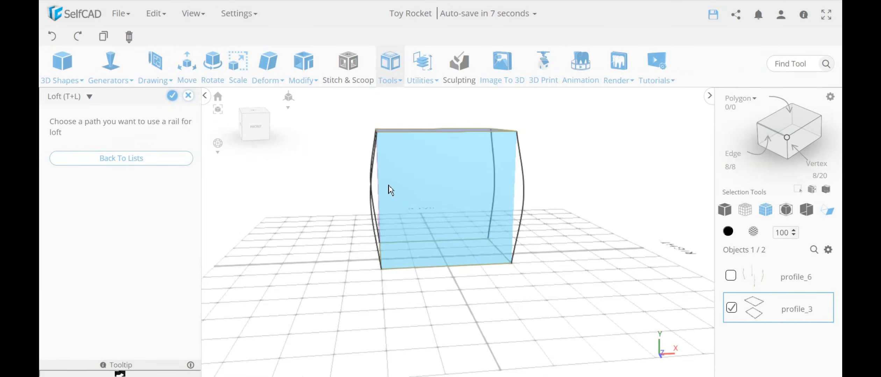
left_click(496, 175)
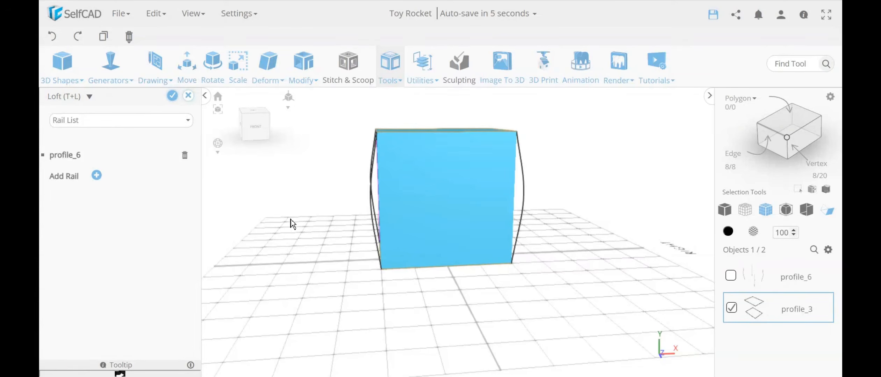
left_click(96, 175)
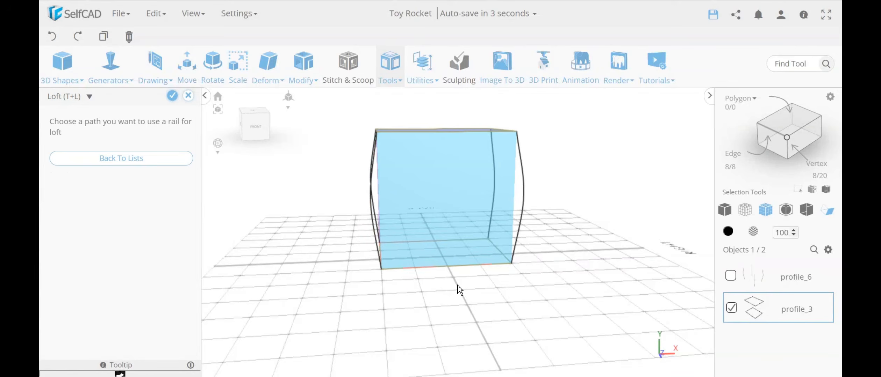
left_click_drag(459, 290, 409, 302)
left_click(401, 192)
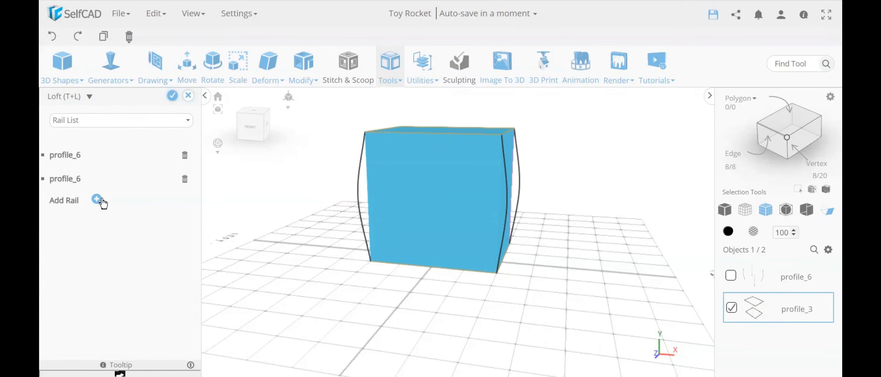
Add the two front vertical splines as loft rails and finalize the bulging loft
left_click(97, 200)
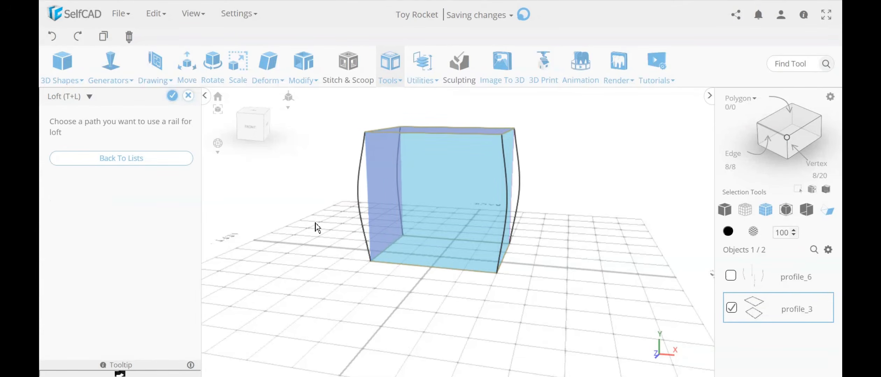
left_click(361, 211)
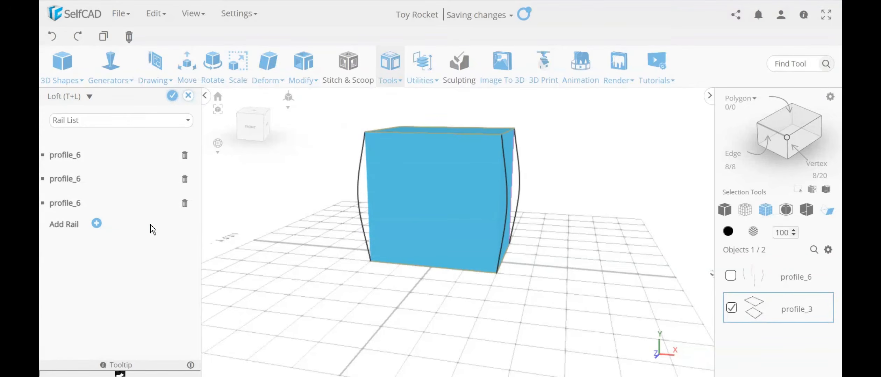
left_click(96, 223)
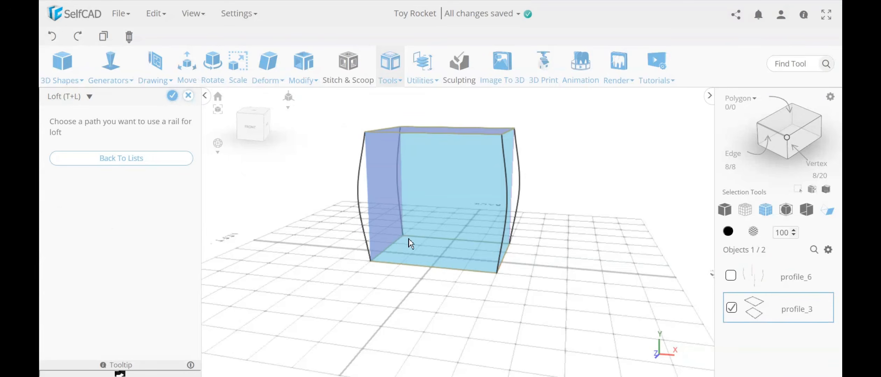
left_click(507, 212)
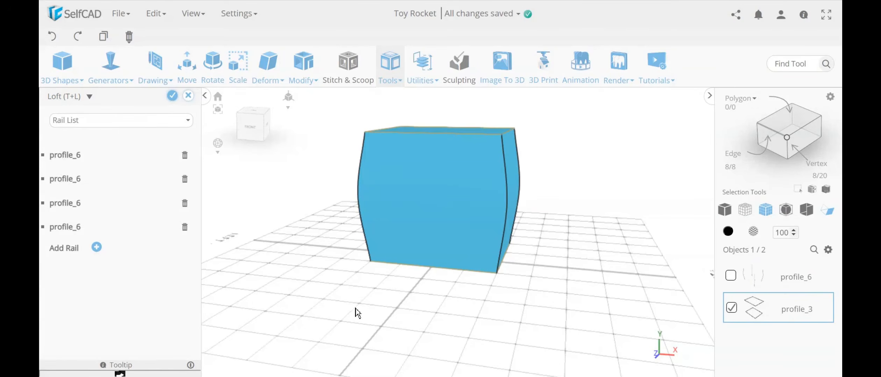
left_click_drag(357, 312, 525, 308)
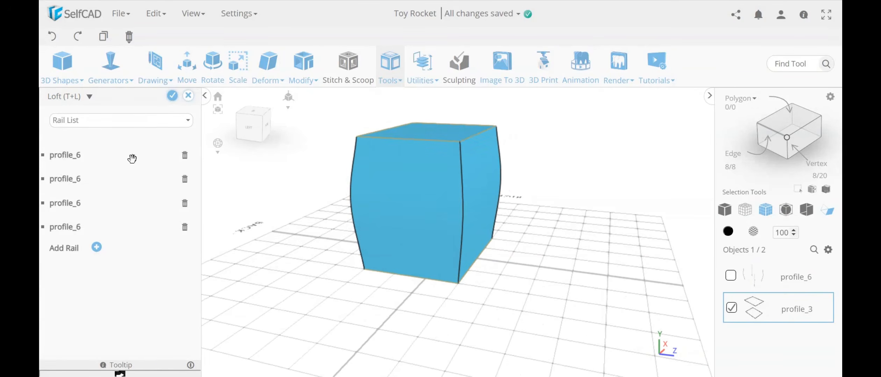
left_click(172, 95)
left_click_drag(275, 216, 367, 273)
Apply Resolution with Detail Level 0 to the lofted mesh and display it as a solid without its wireframe
left_click(303, 63)
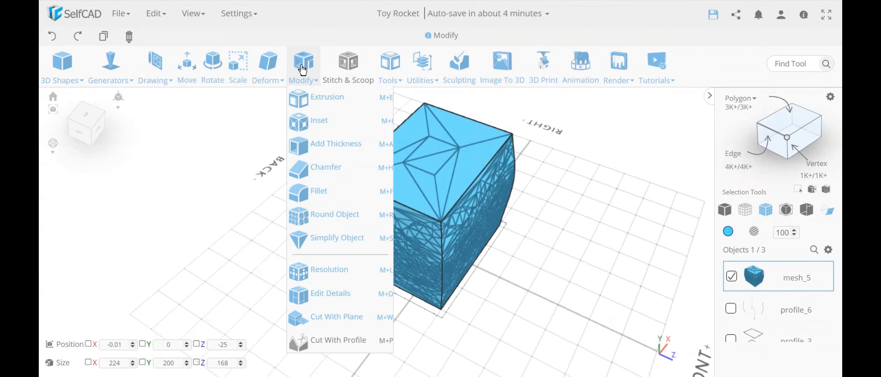
left_click(343, 275)
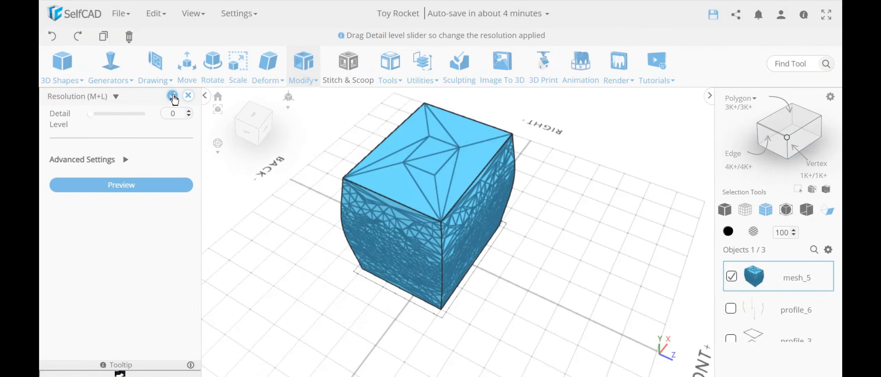
left_click(174, 95)
left_click_drag(287, 200, 503, 183)
left_click(724, 210)
left_click_drag(544, 241, 448, 213)
scroll(448, 212, "up", 2)
left_click_drag(631, 211, 472, 272)
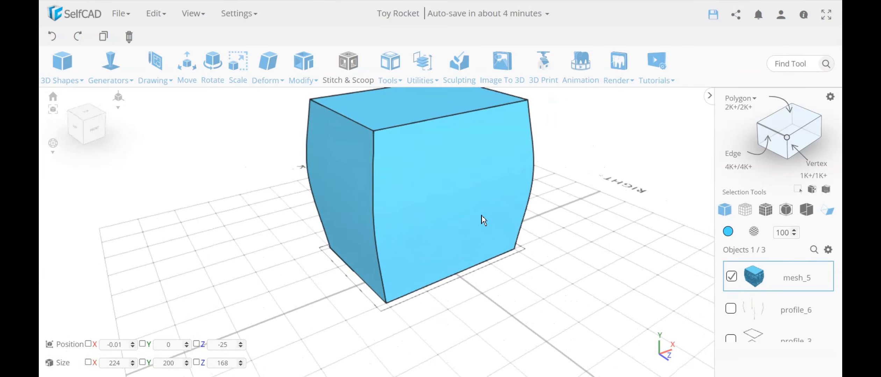
Delete the lofted mesh and both remaining wireframe profiles to empty the scene
key("Delete")
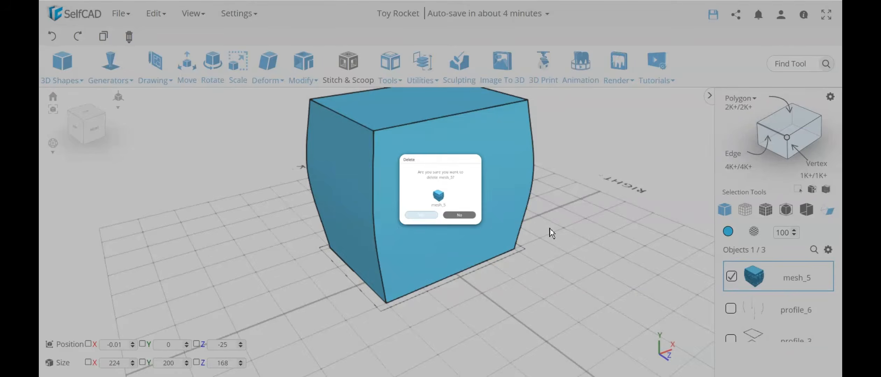
key("Return")
left_click(730, 276)
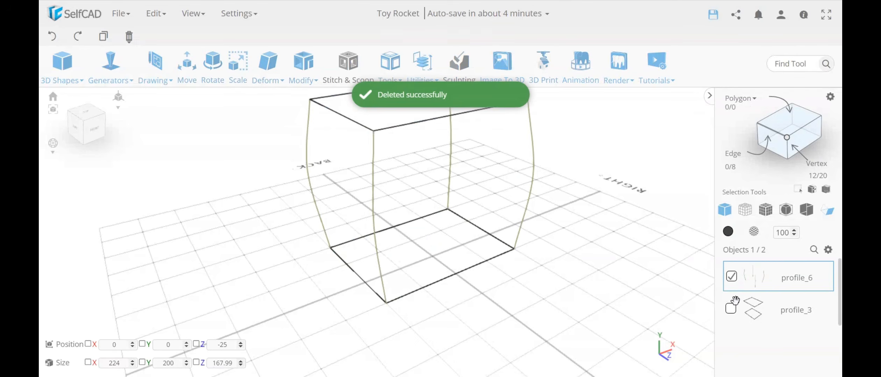
left_click(731, 307)
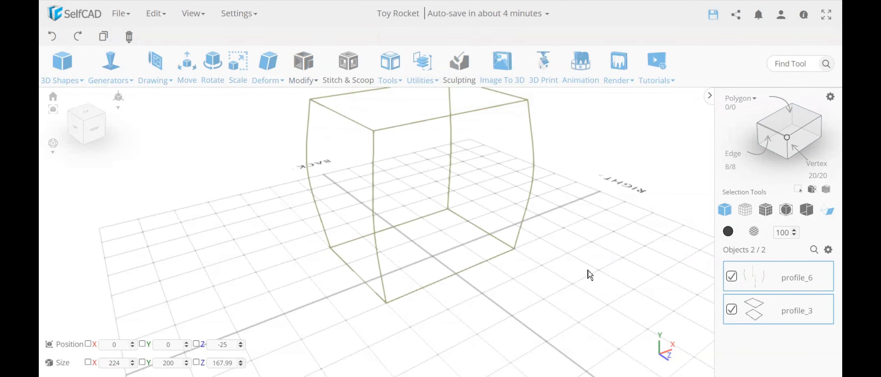
key("Delete")
key("Return")
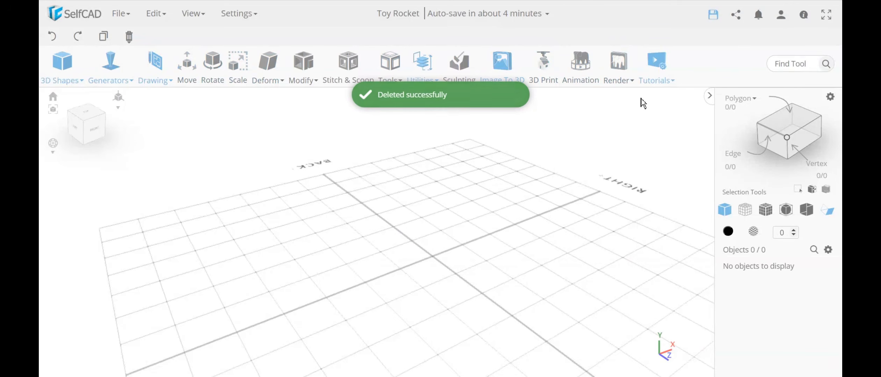
left_click(431, 77)
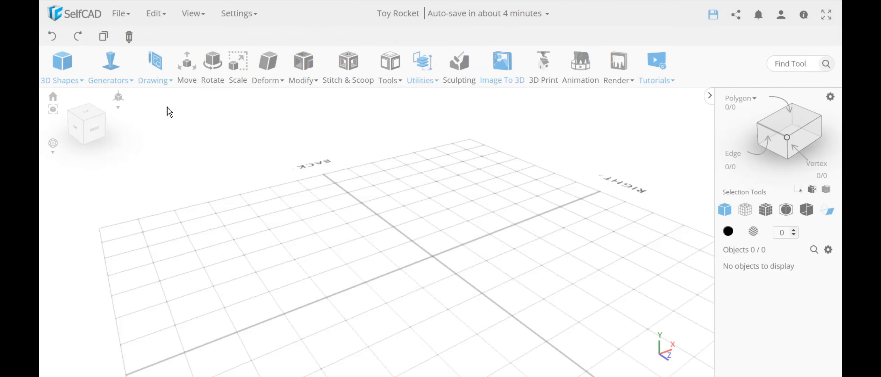
left_click(163, 75)
mouse_move(591, 218)
left_mouse_down()
mouse_move(598, 224)
mouse_move(538, 254)
mouse_move(518, 253)
left_mouse_up()
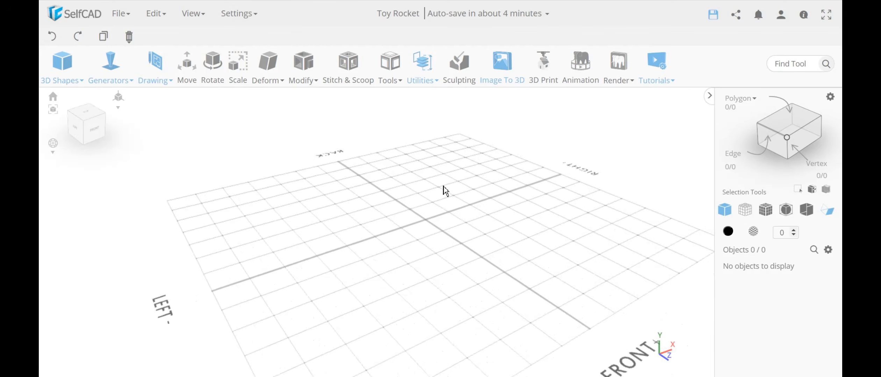